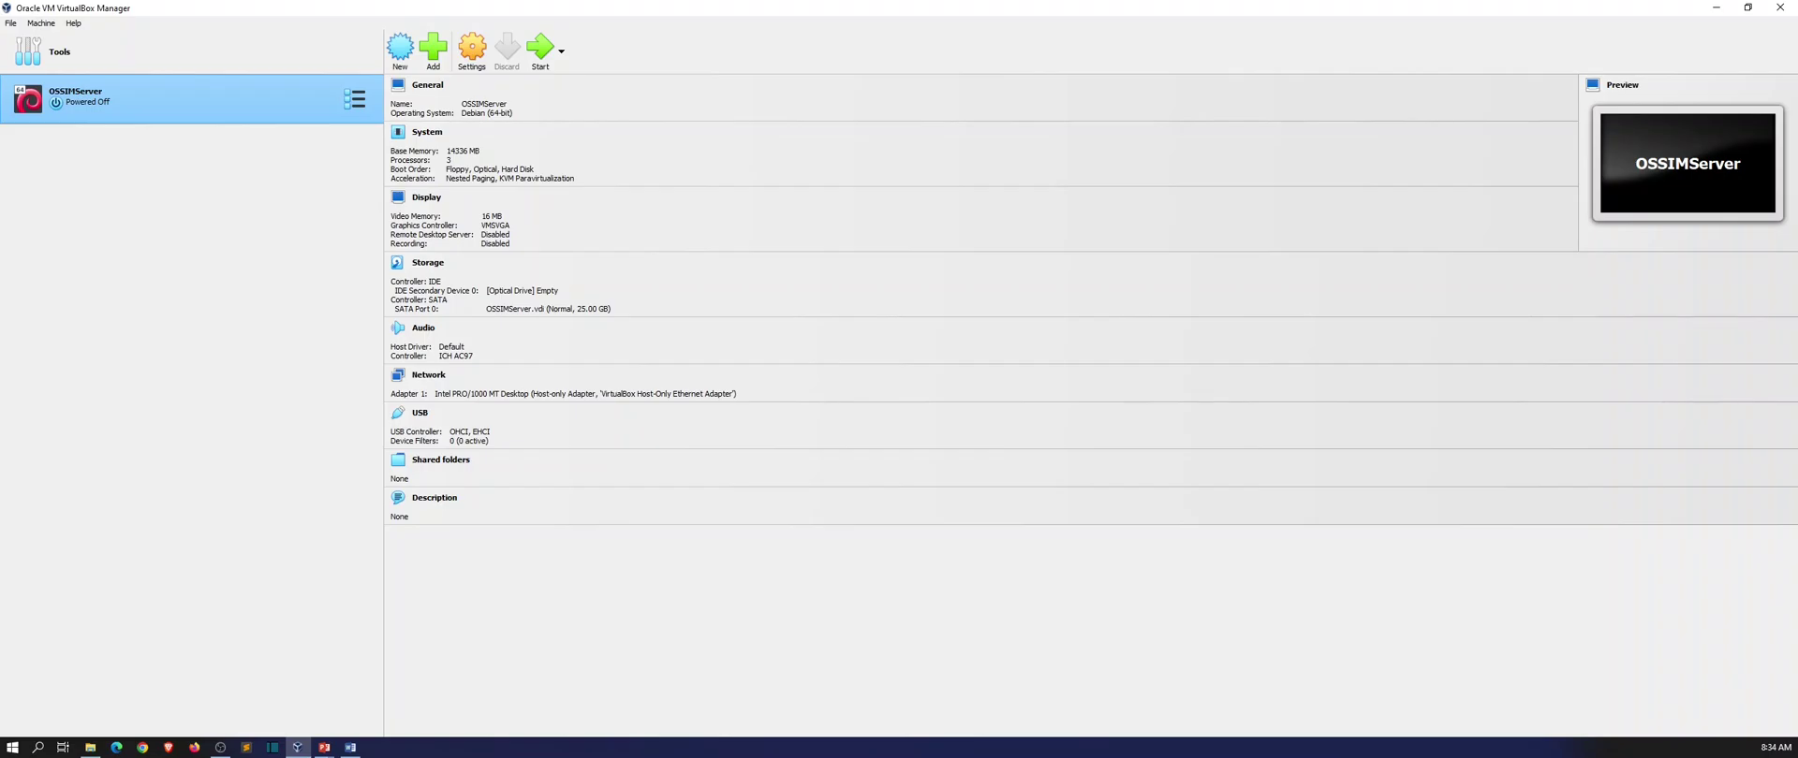
Locate the AlienVault_OSSIM_64bits disc image in the _Software folder, then return to VirtualBox.
key("super+e")
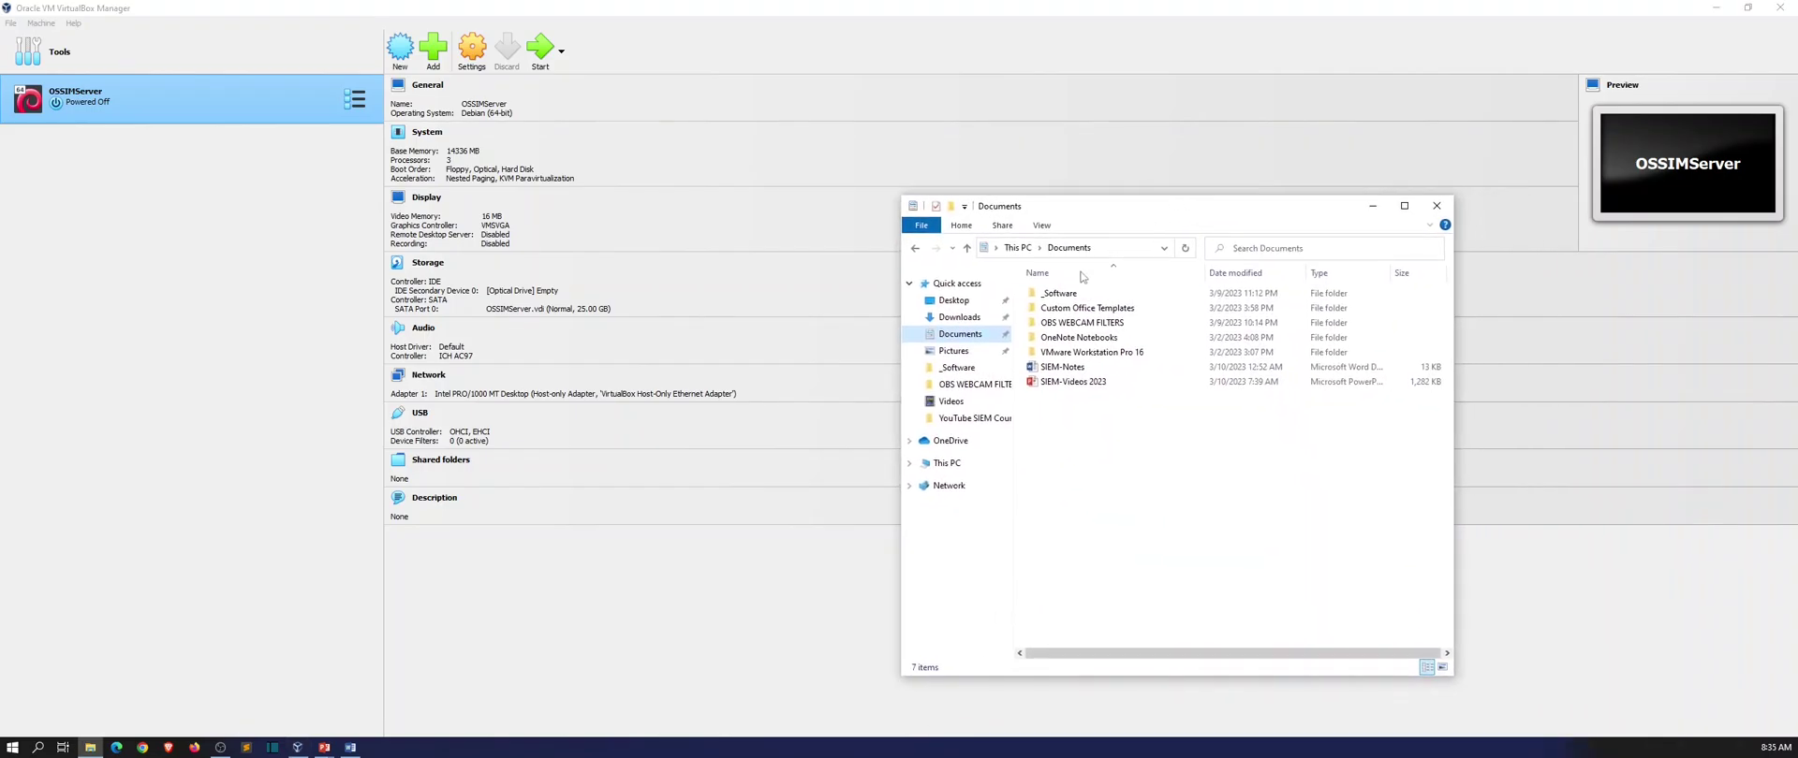
double_click(1064, 295)
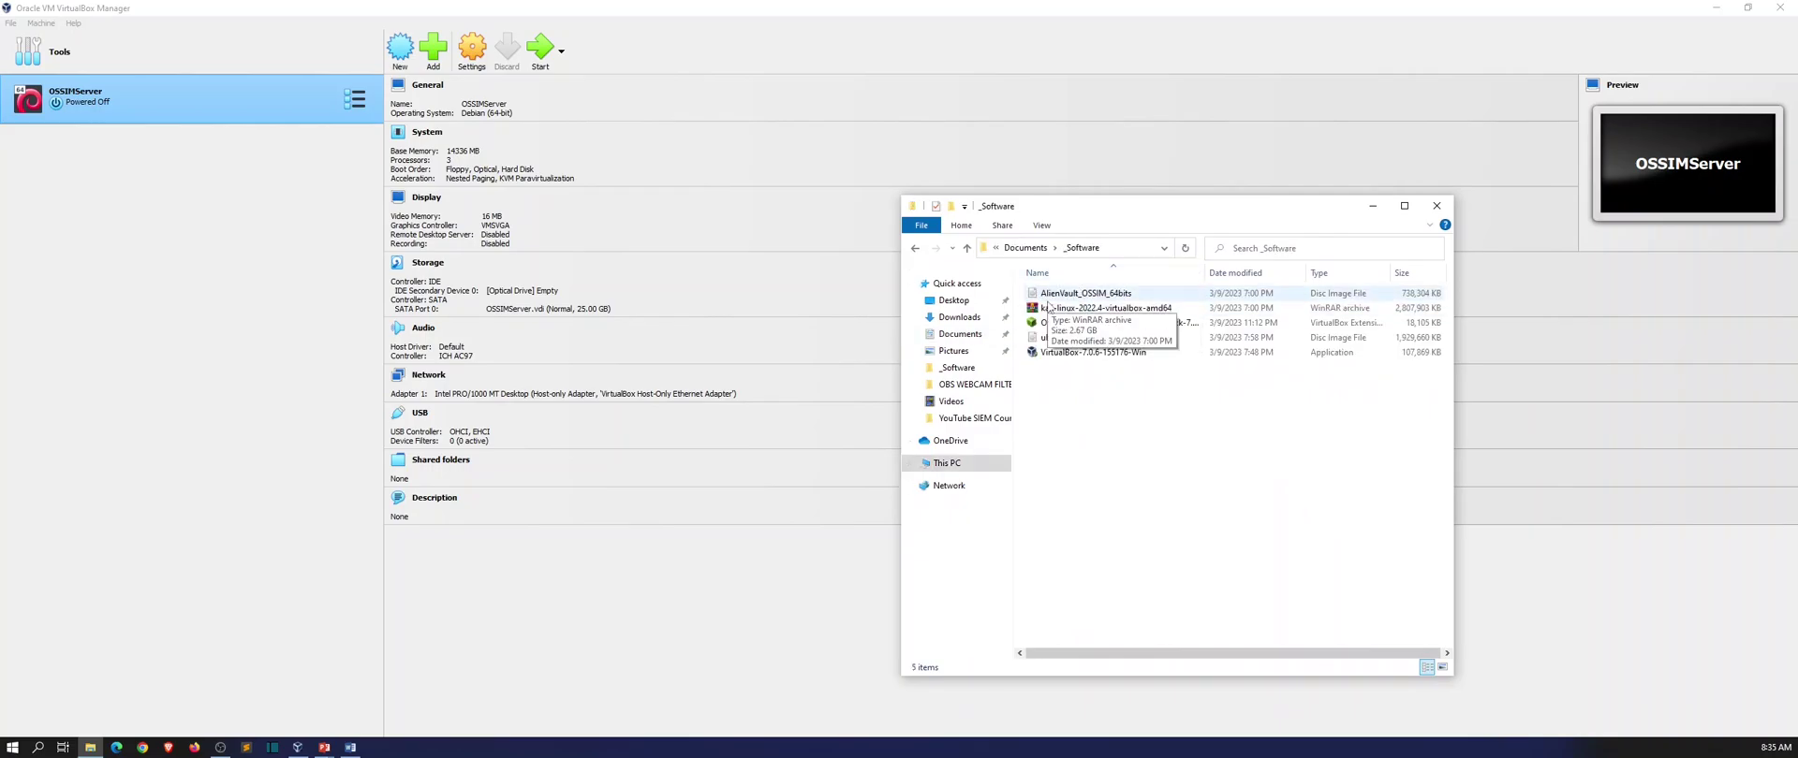
left_click(1070, 295)
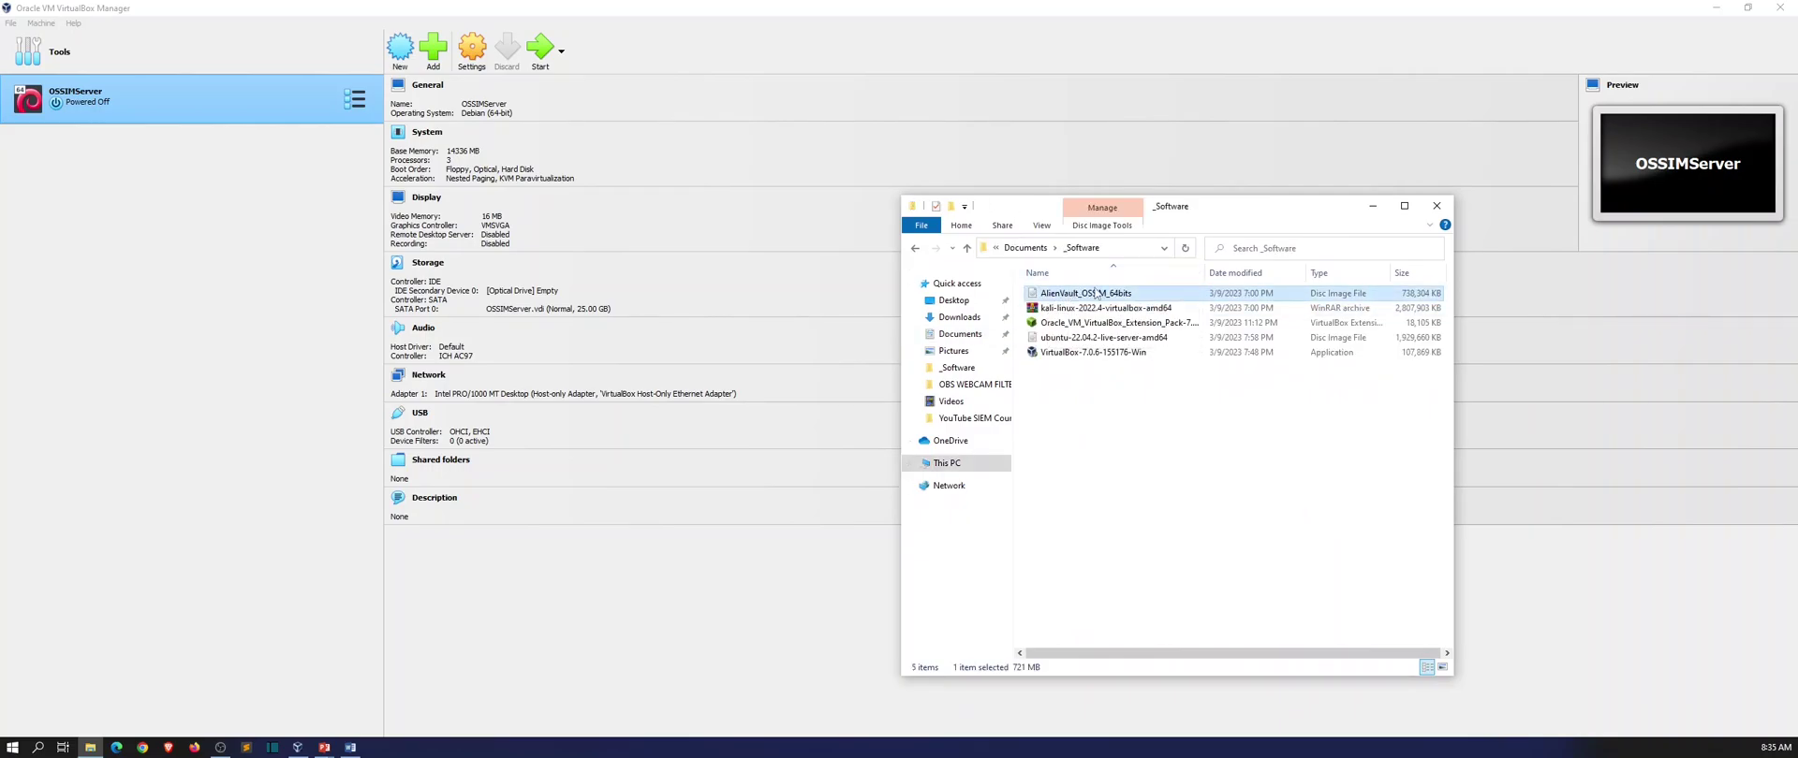
left_click(1371, 206)
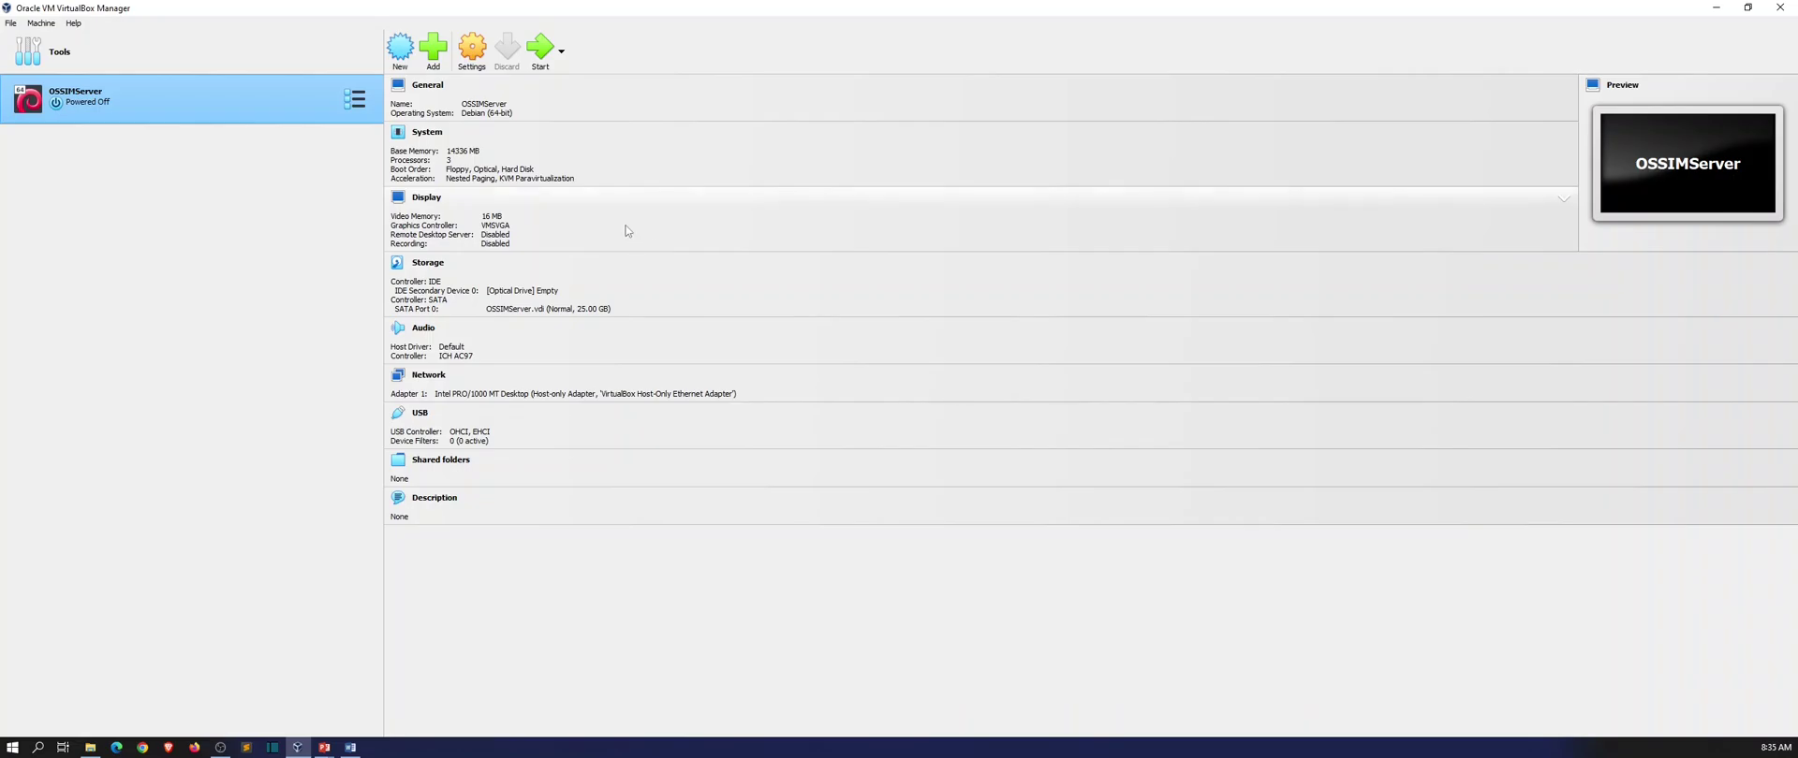
Start a new VM named OSSIMSensor with Linux / Debian (64-bit) as its type.
left_click(399, 49)
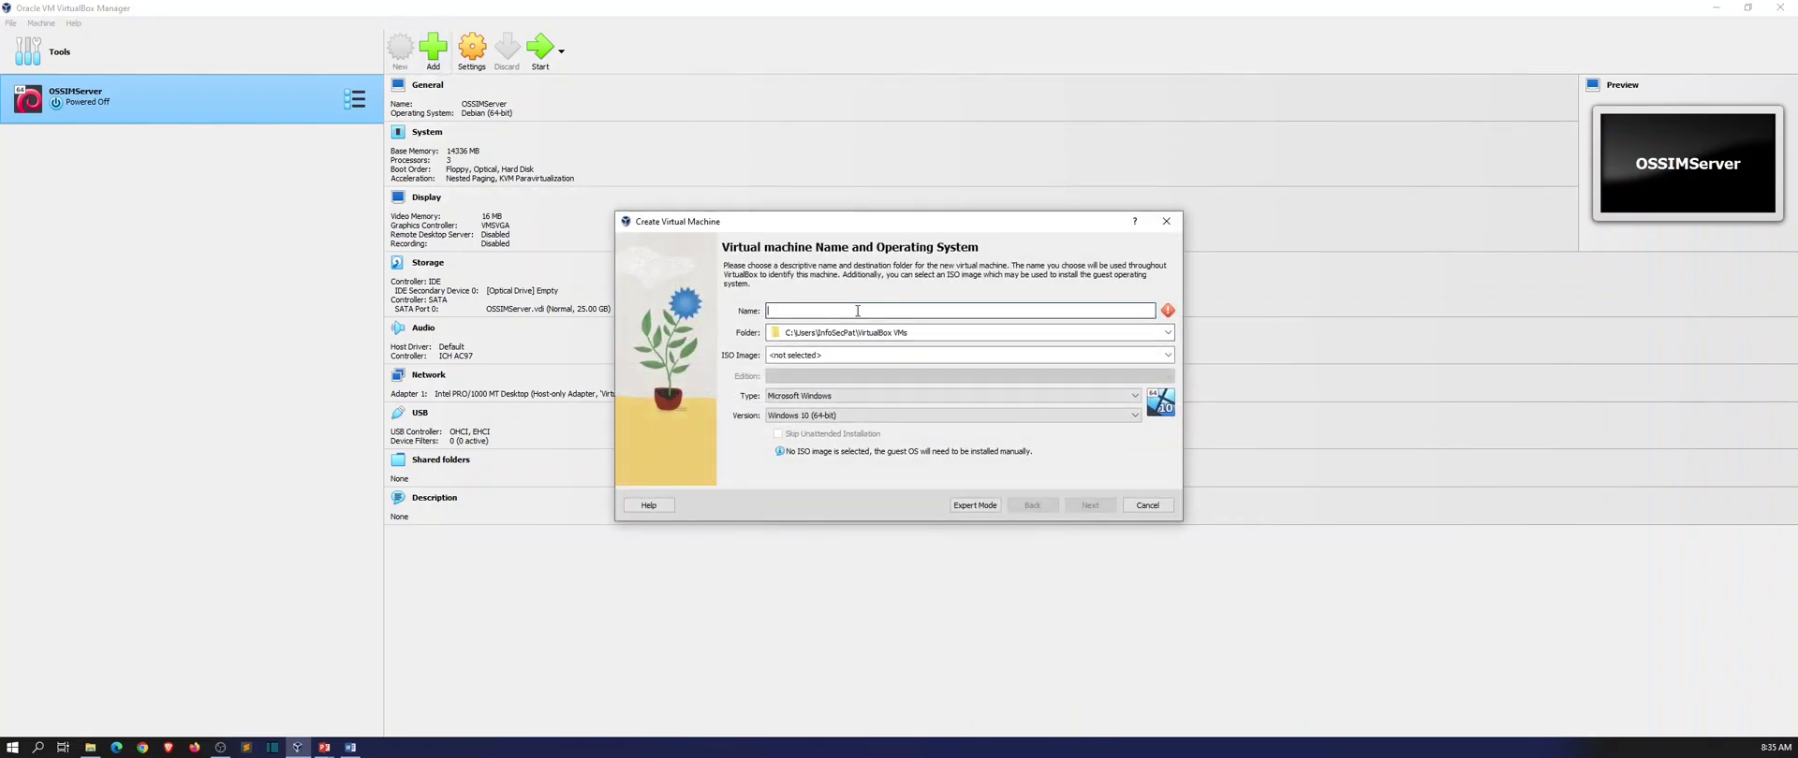
type("OSSIMSensor")
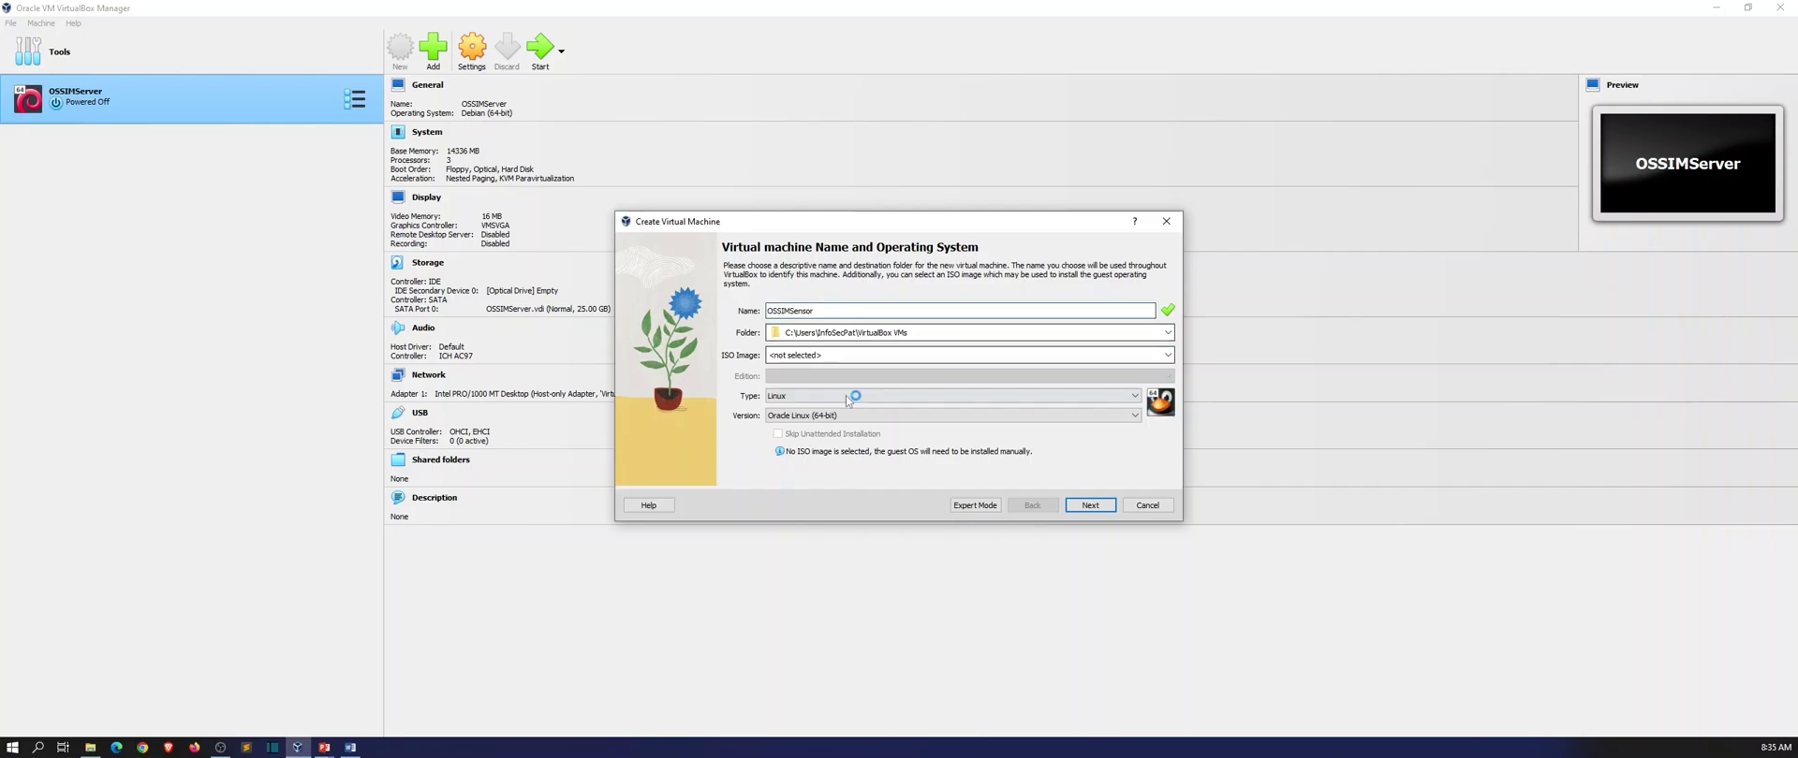
left_click(850, 416)
scroll(828, 494, "up", 10)
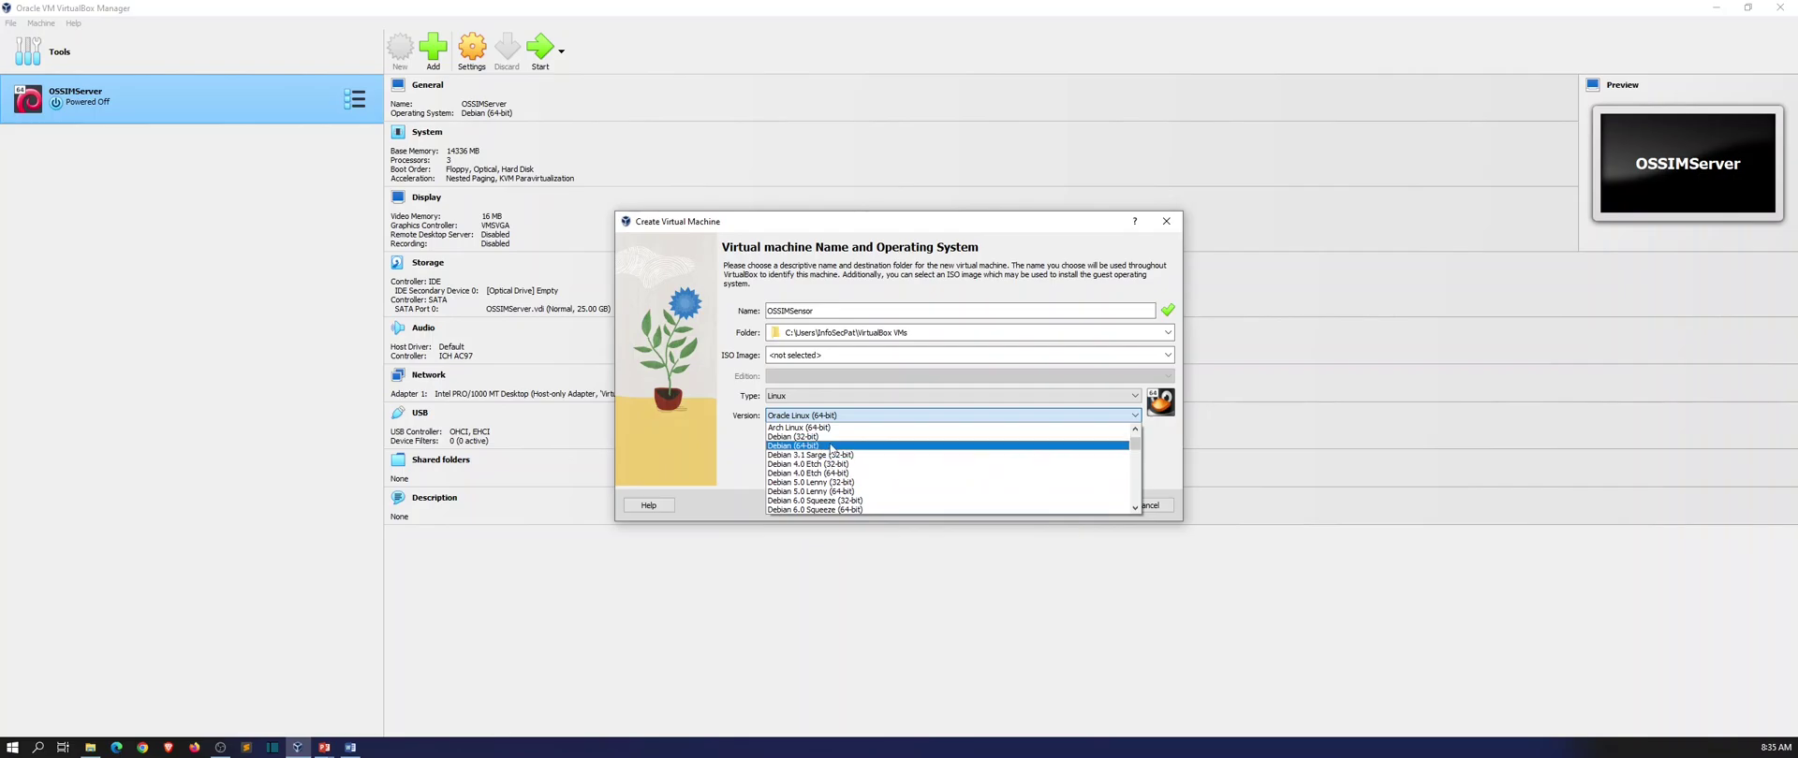
left_click(828, 447)
left_click(1074, 506)
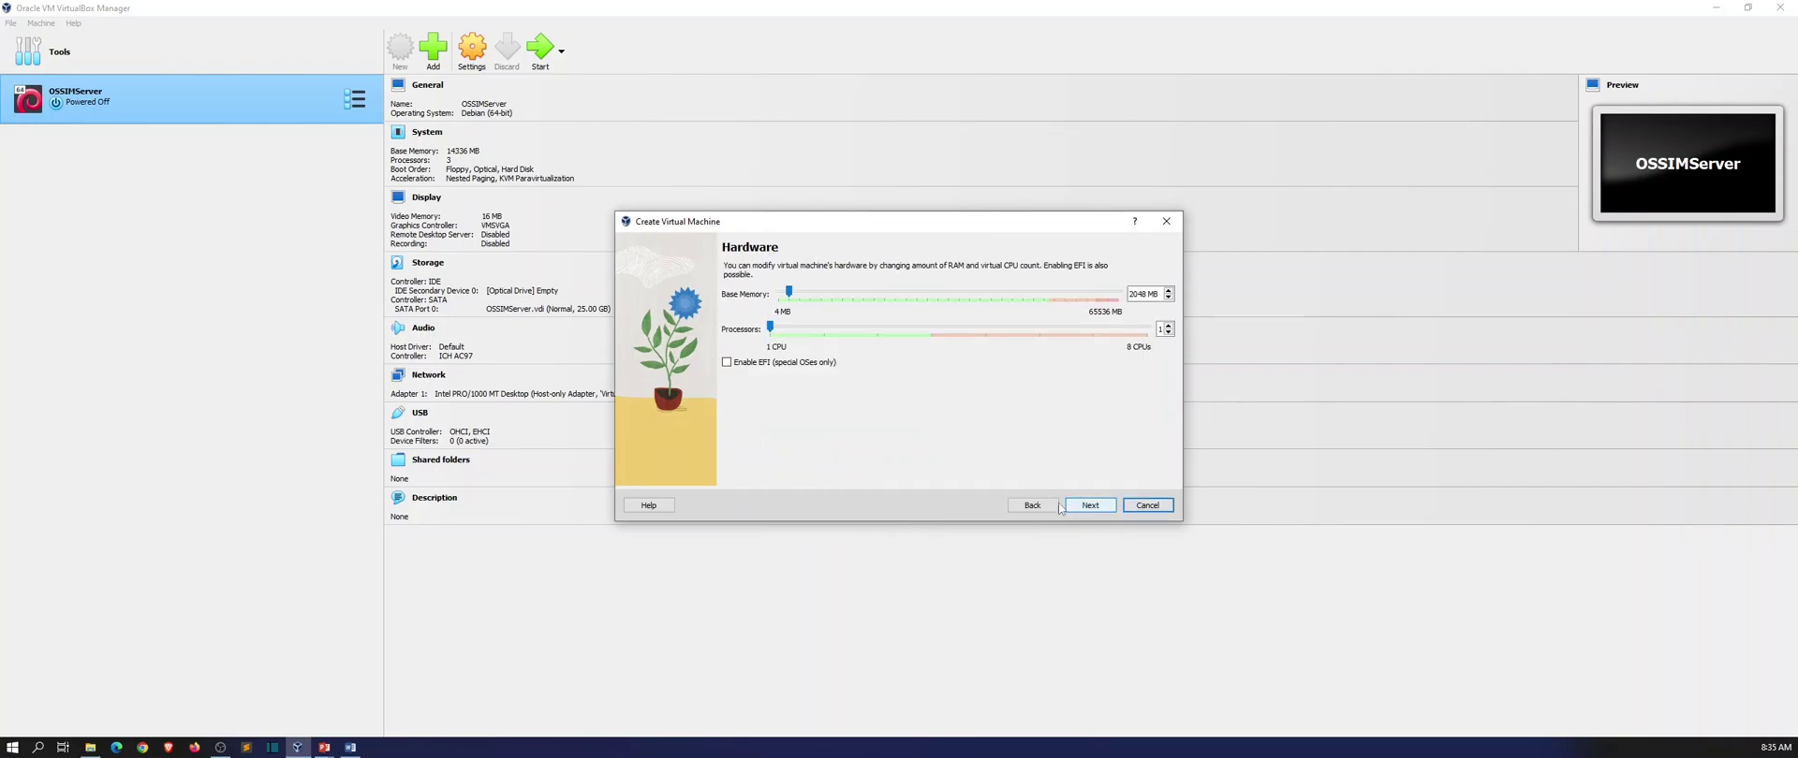
Give the VM 6144 MB of base memory and 2 processors.
left_click(820, 298)
left_click(821, 298)
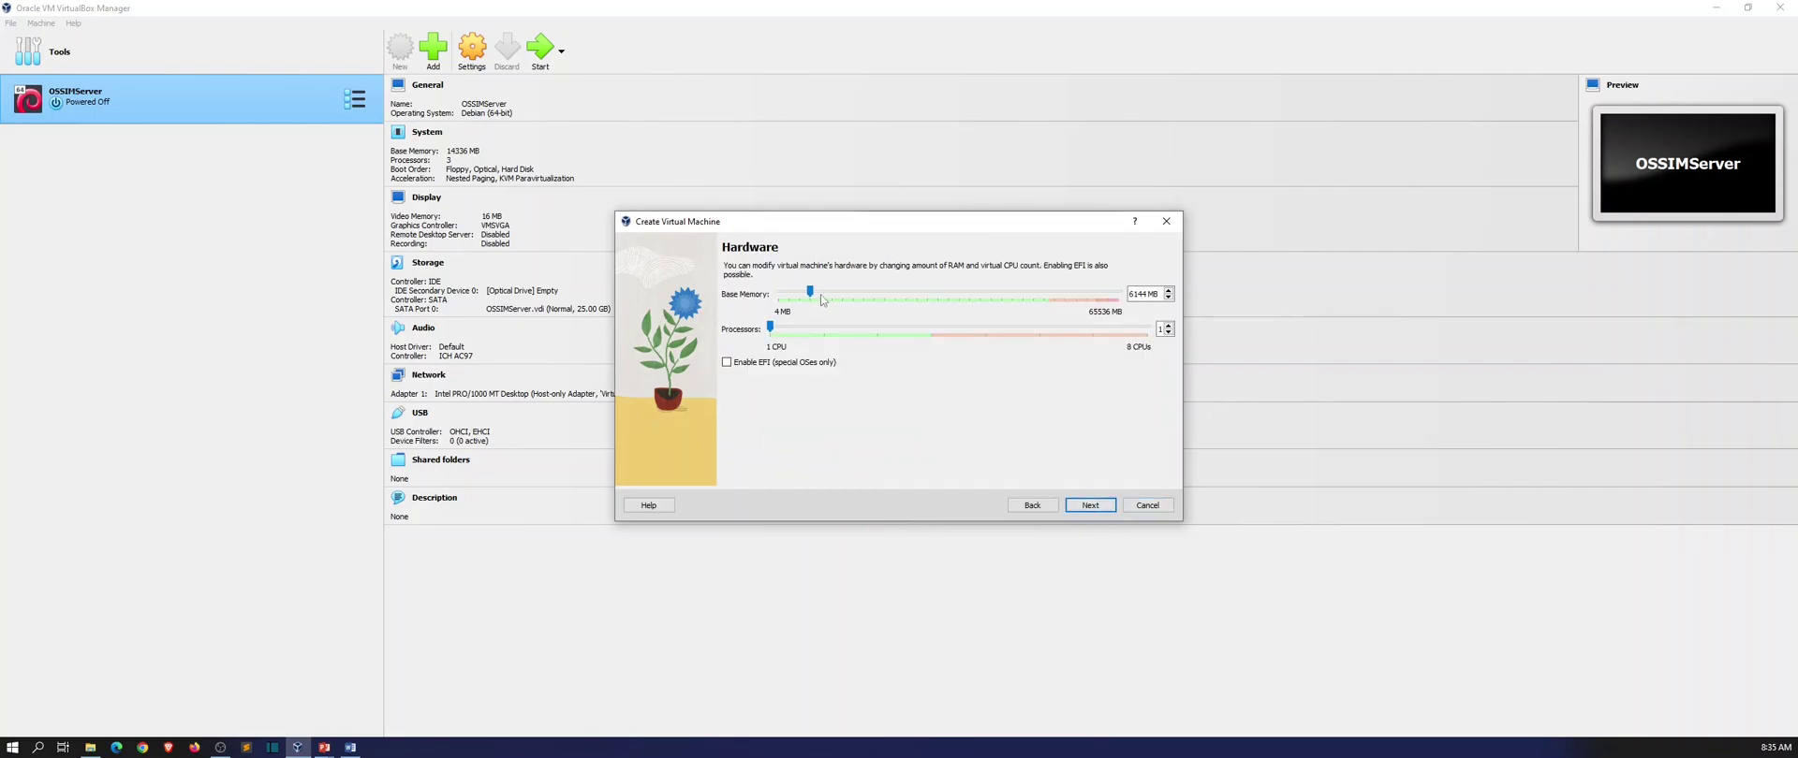
left_click(823, 330)
key("alt+Tab")
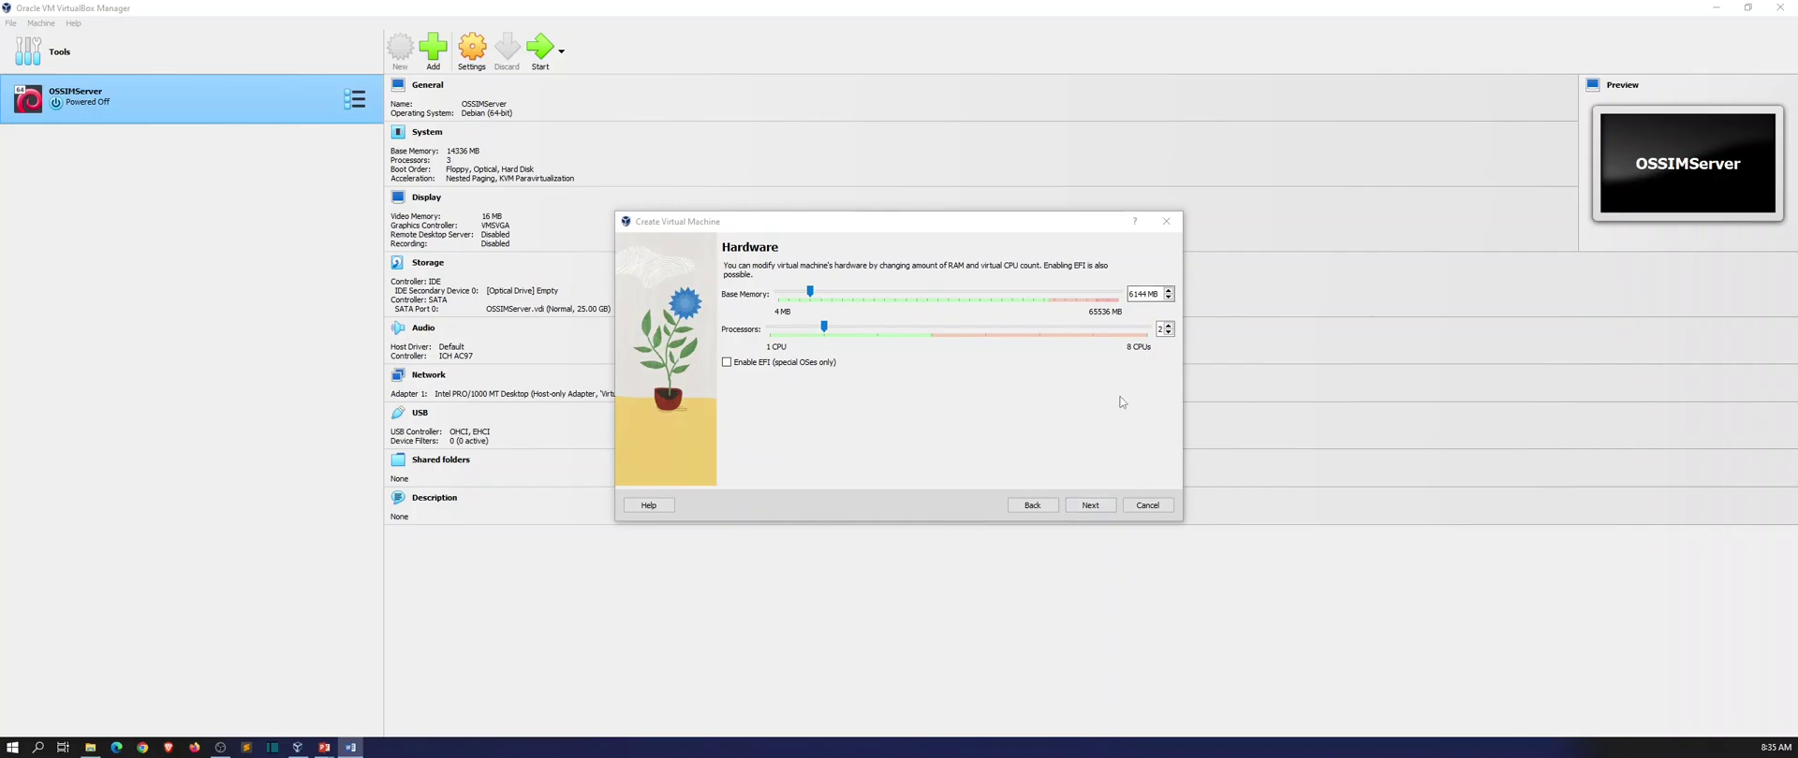
Set the pre-allocated virtual hard disk size to 15 GB instead of 25.
left_click(1109, 507)
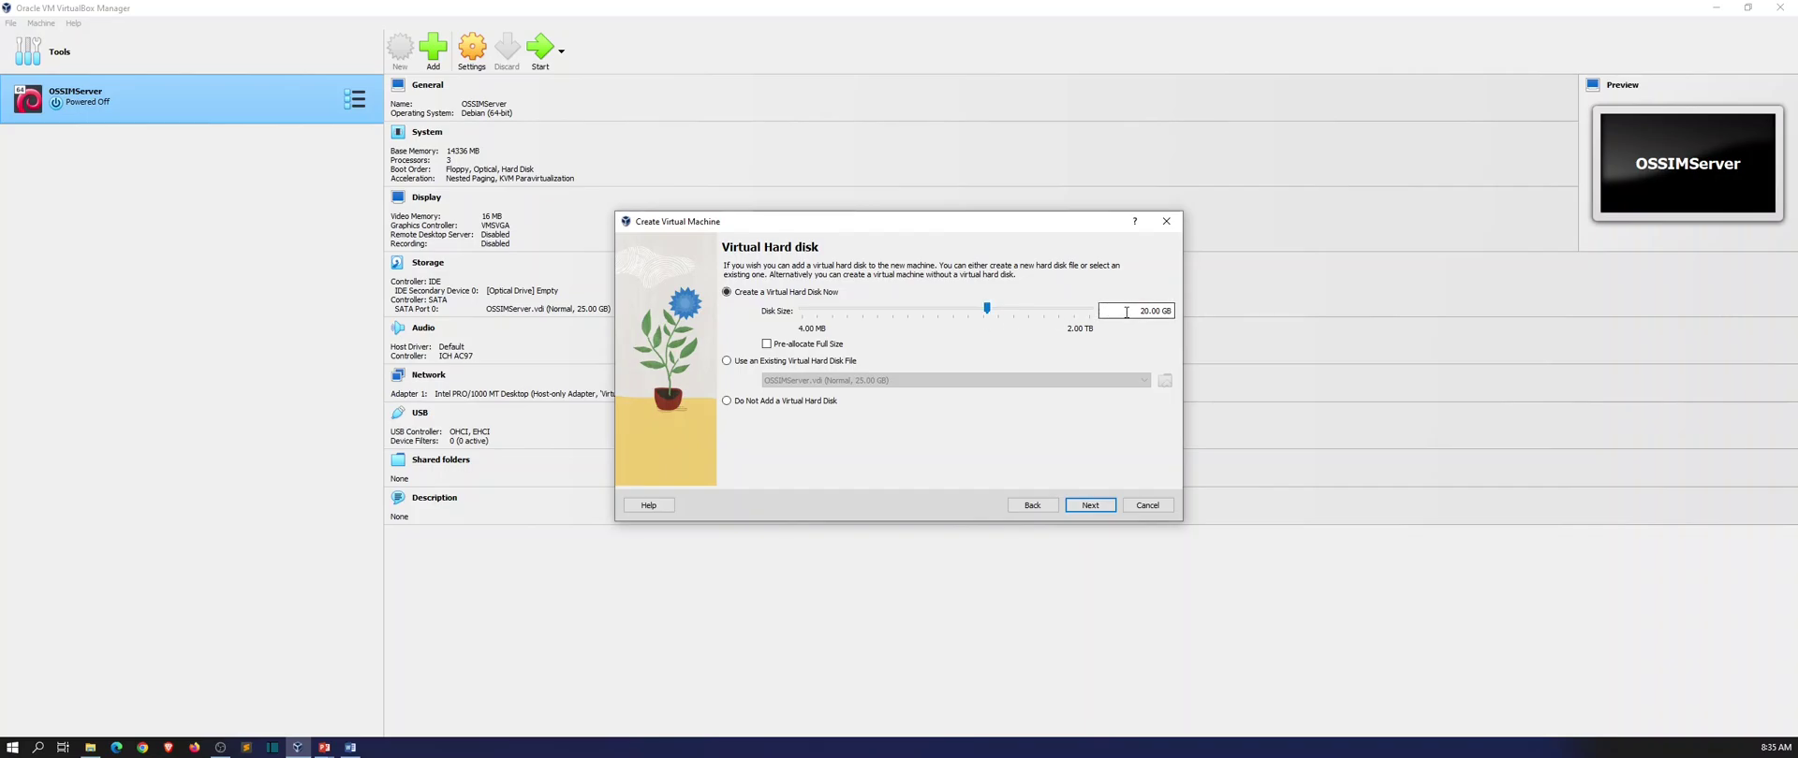
left_click_drag(1148, 310, 1117, 318)
type("15")
left_click(1090, 505)
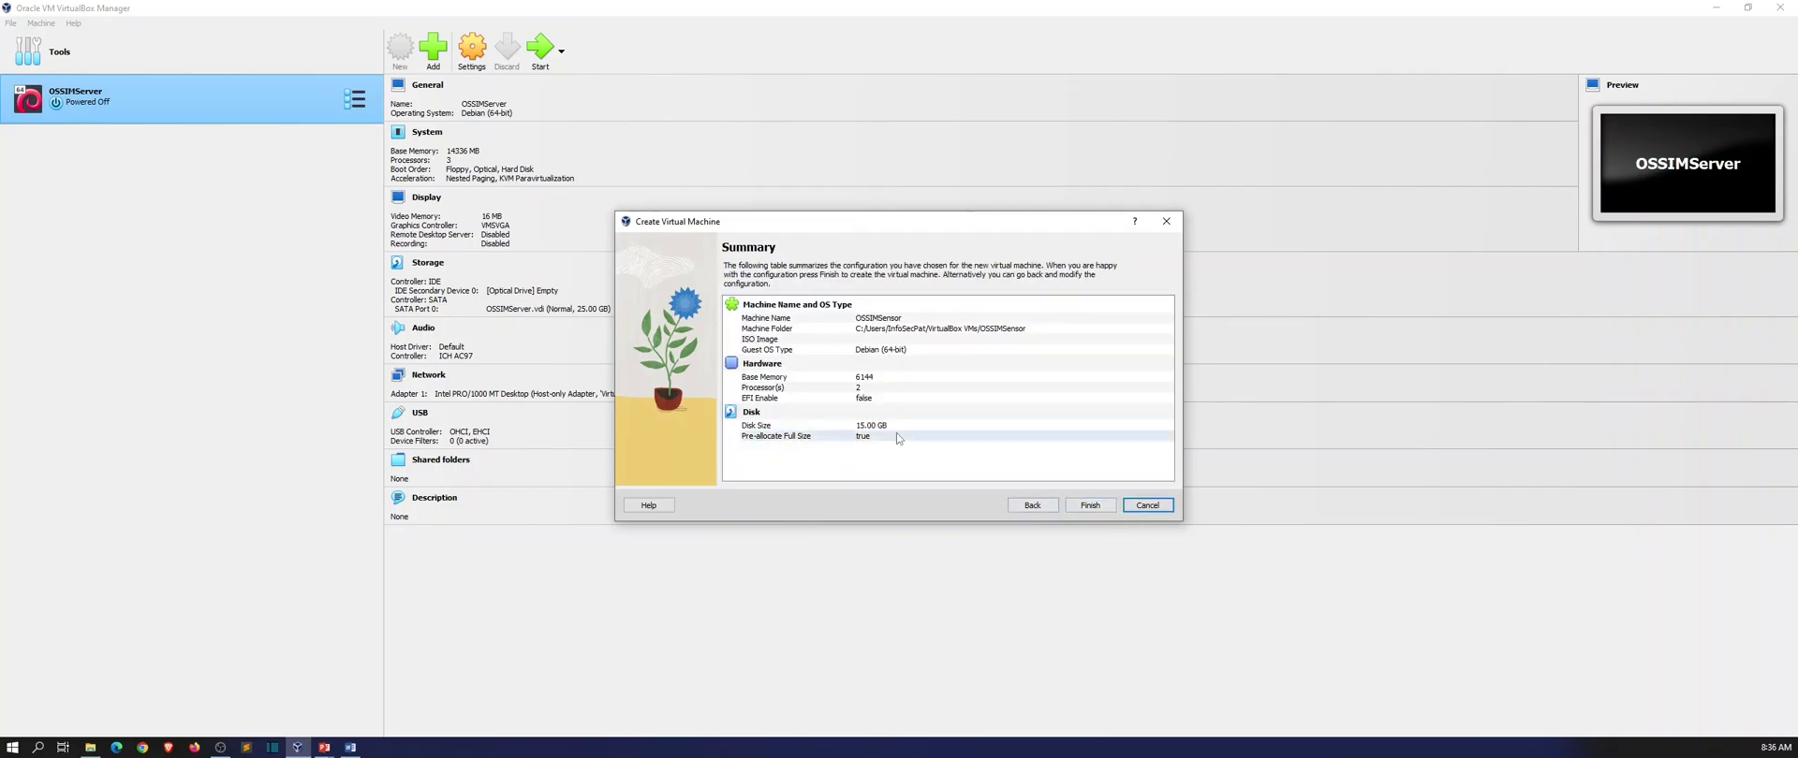
Finish the wizard to create OSSIMSensor with its 15 GB OSSIMSensor.vdi disk.
left_click(1091, 506)
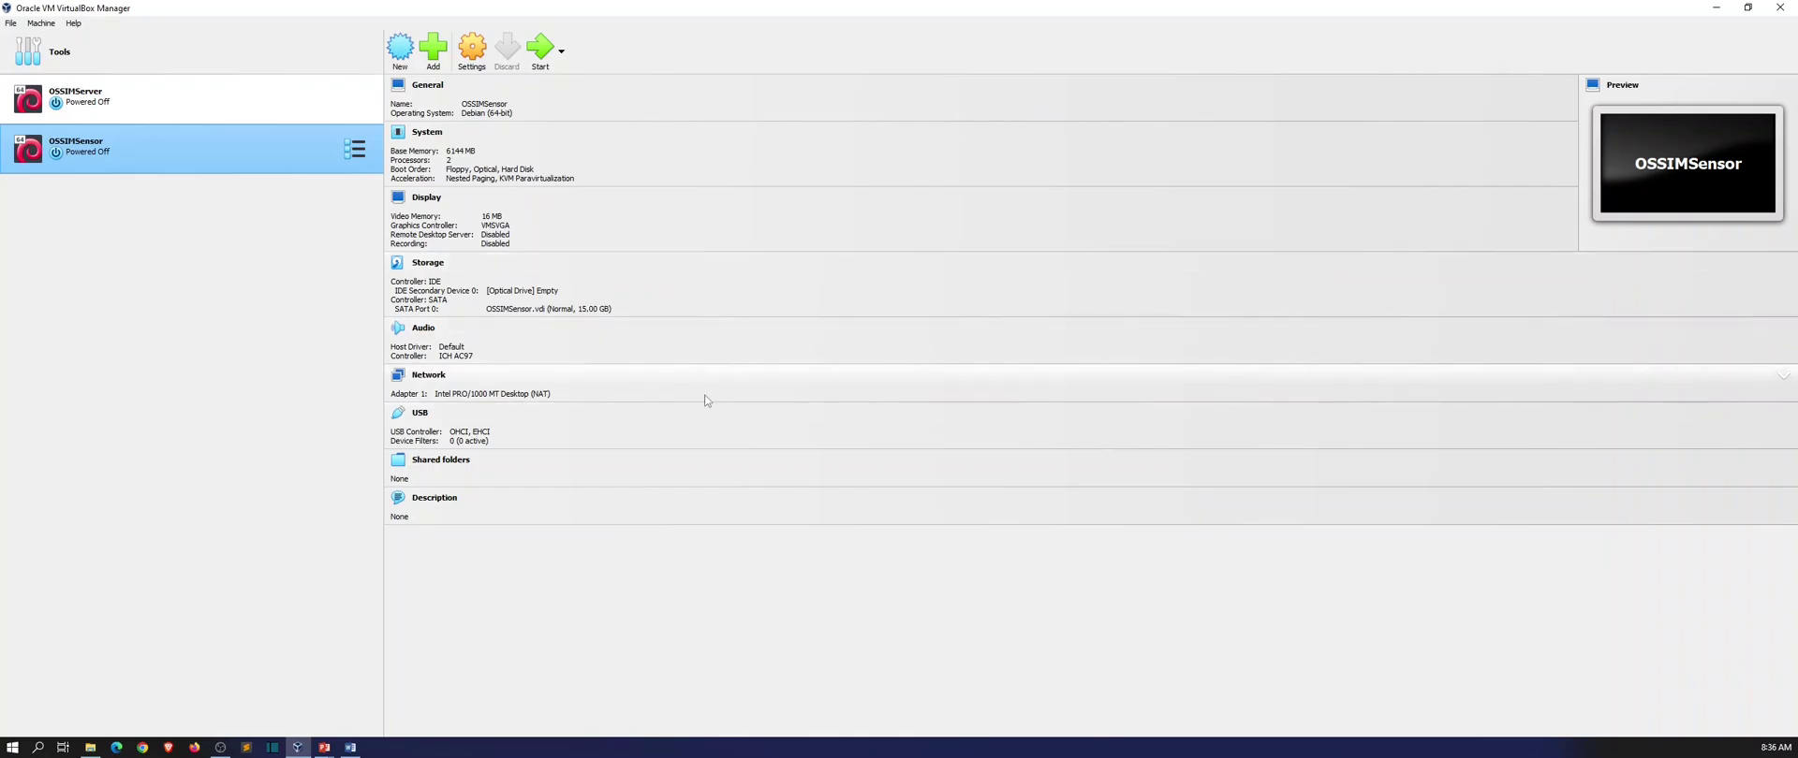
In OSSIMSensor's General > Advanced settings, set Shared Clipboard and Drag'n'Drop to Bidirectional.
right_click(309, 153)
left_click(325, 165)
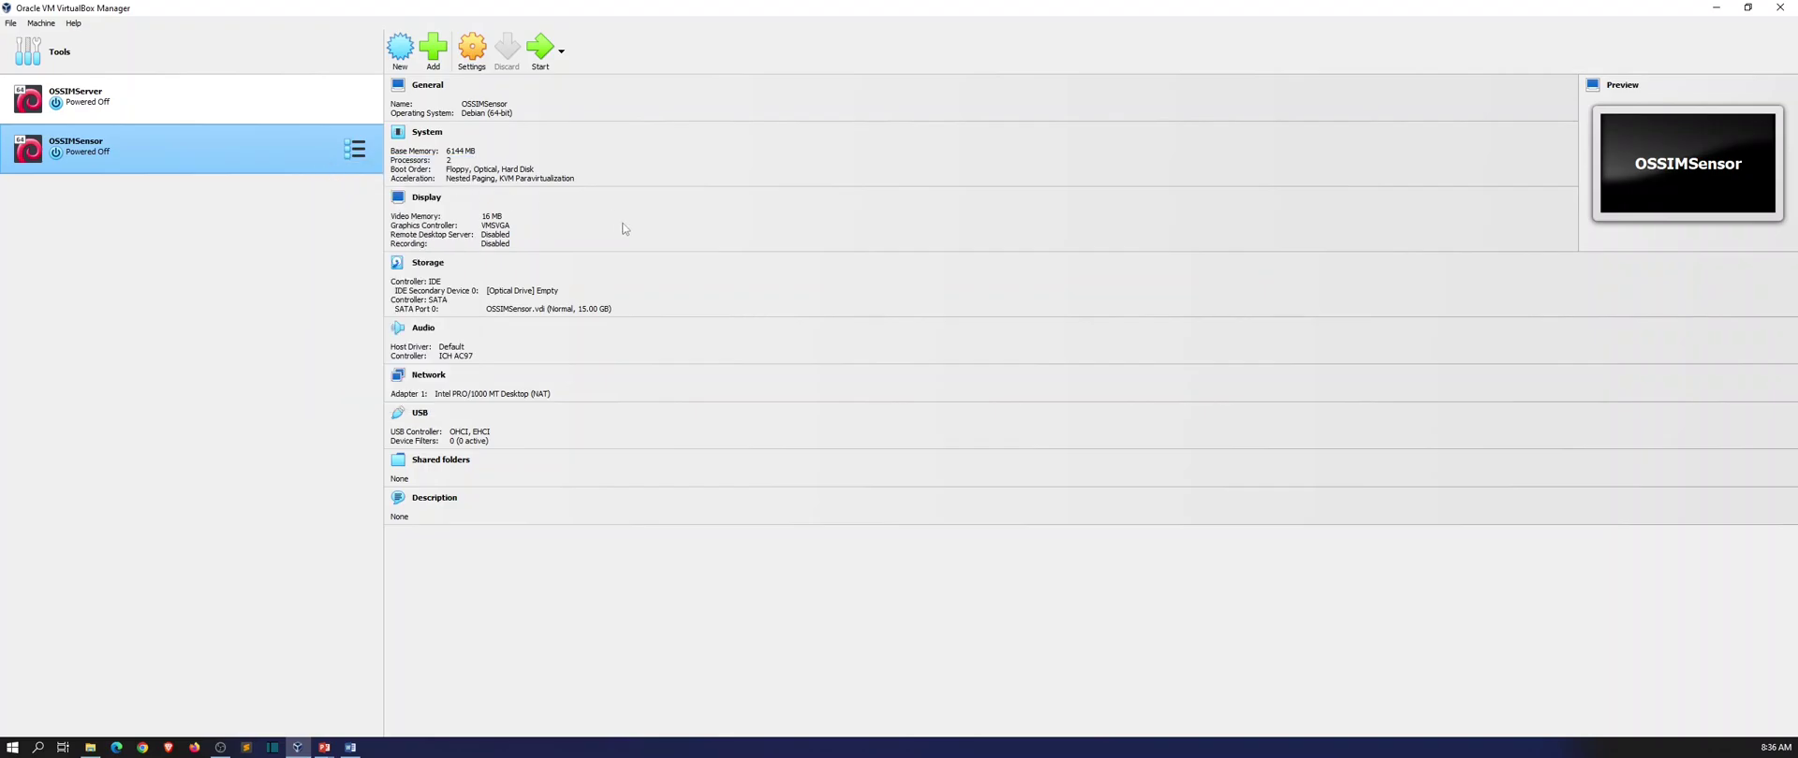
left_click(833, 244)
left_click(897, 289)
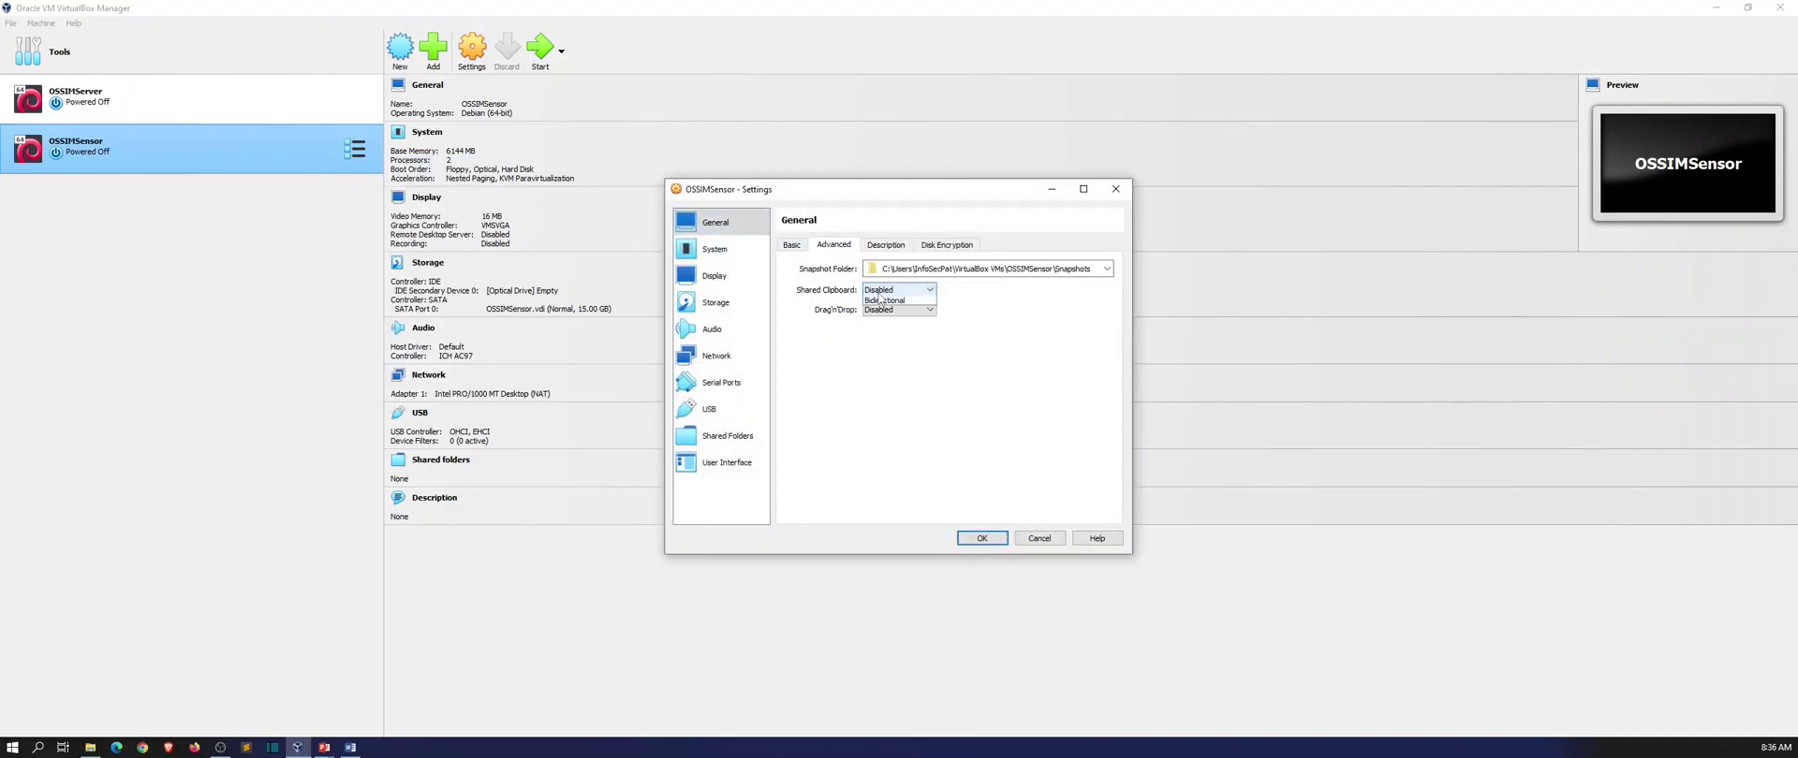
left_click(882, 329)
left_click(897, 309)
left_click(882, 350)
Review the Description, Basic and System processor tabs, then save the settings with OK.
left_click(886, 244)
left_click(791, 245)
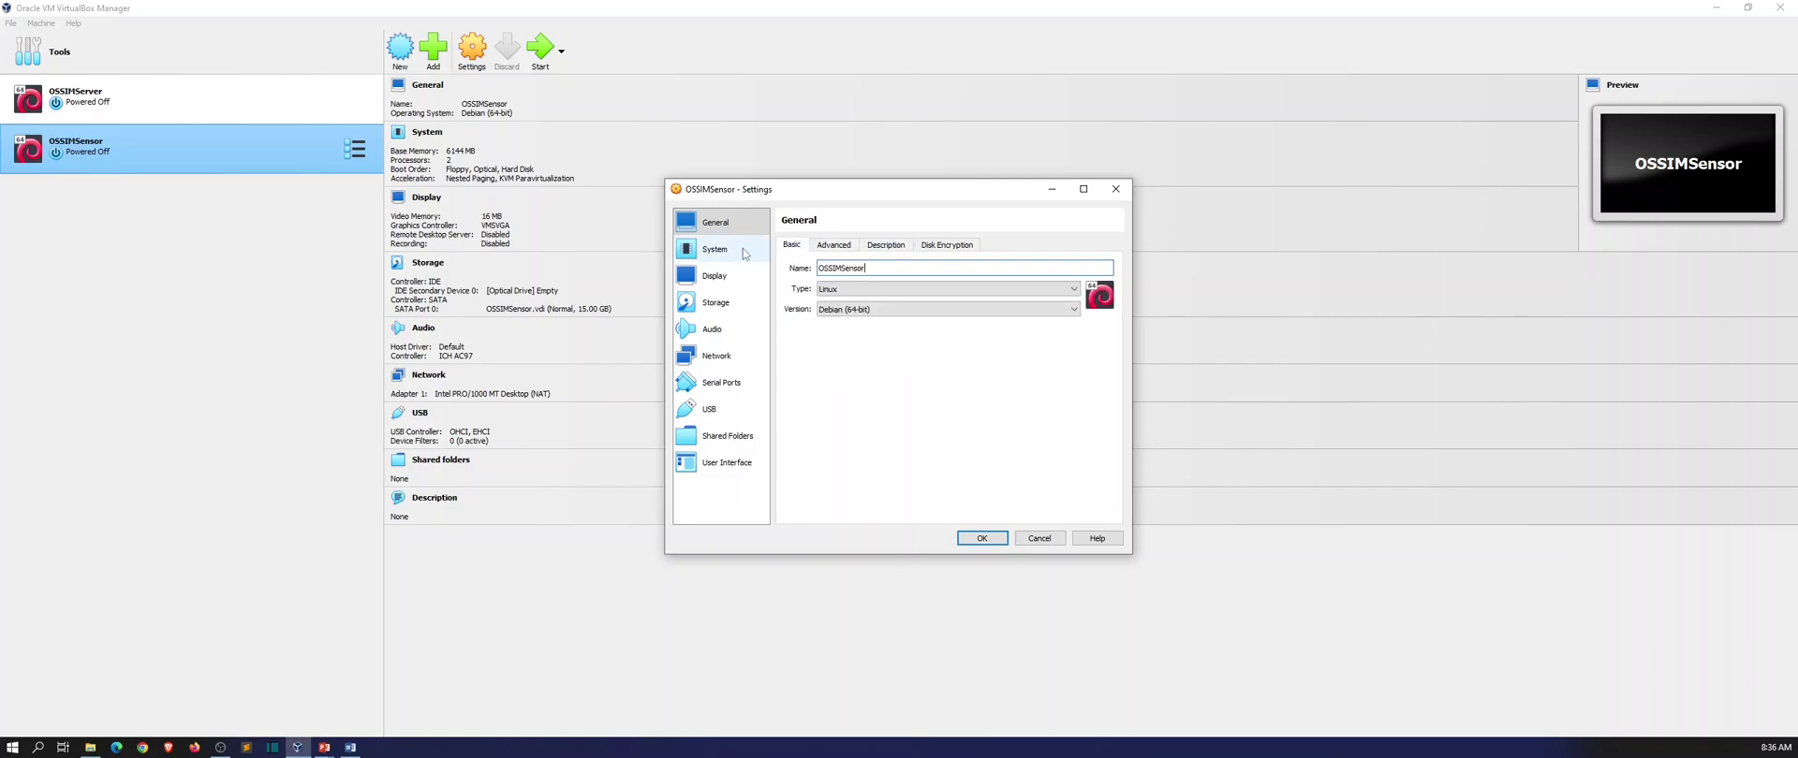
left_click(720, 249)
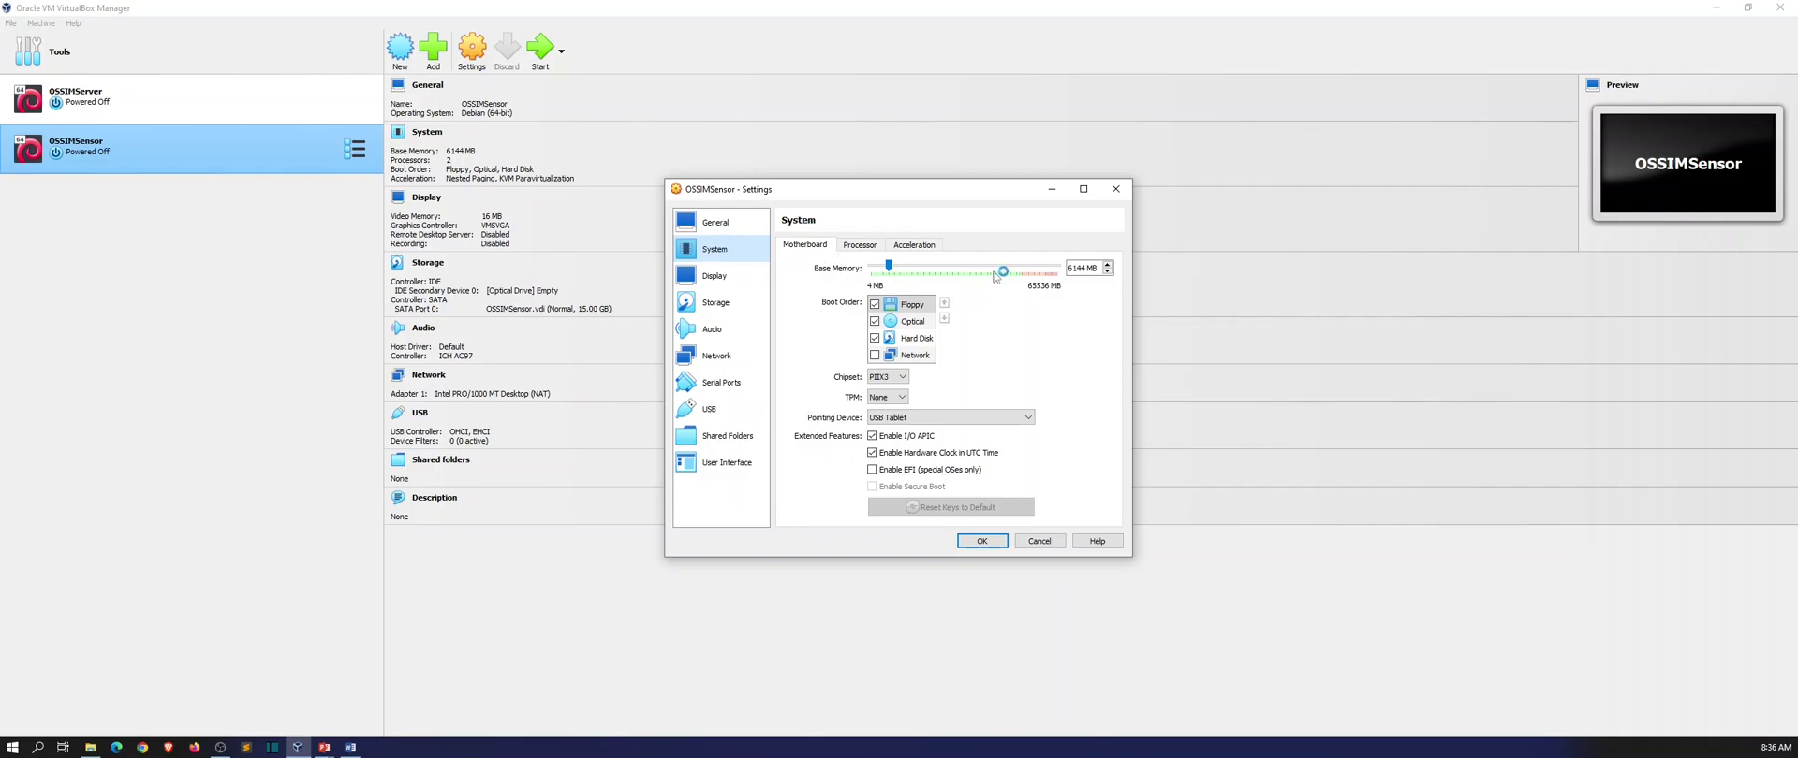
left_click(866, 247)
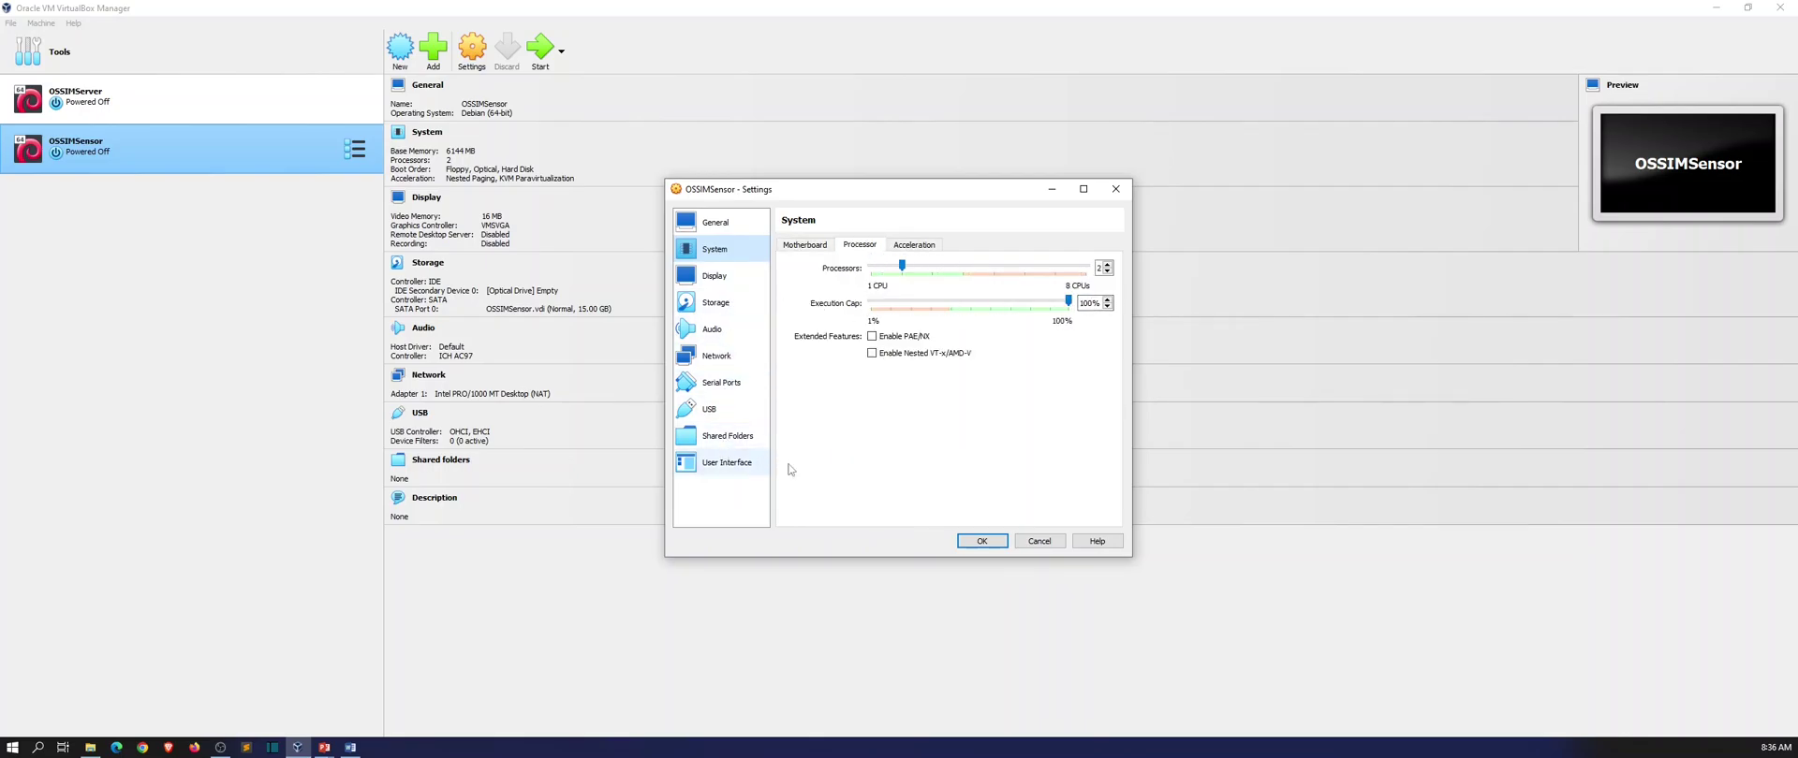
left_click(969, 542)
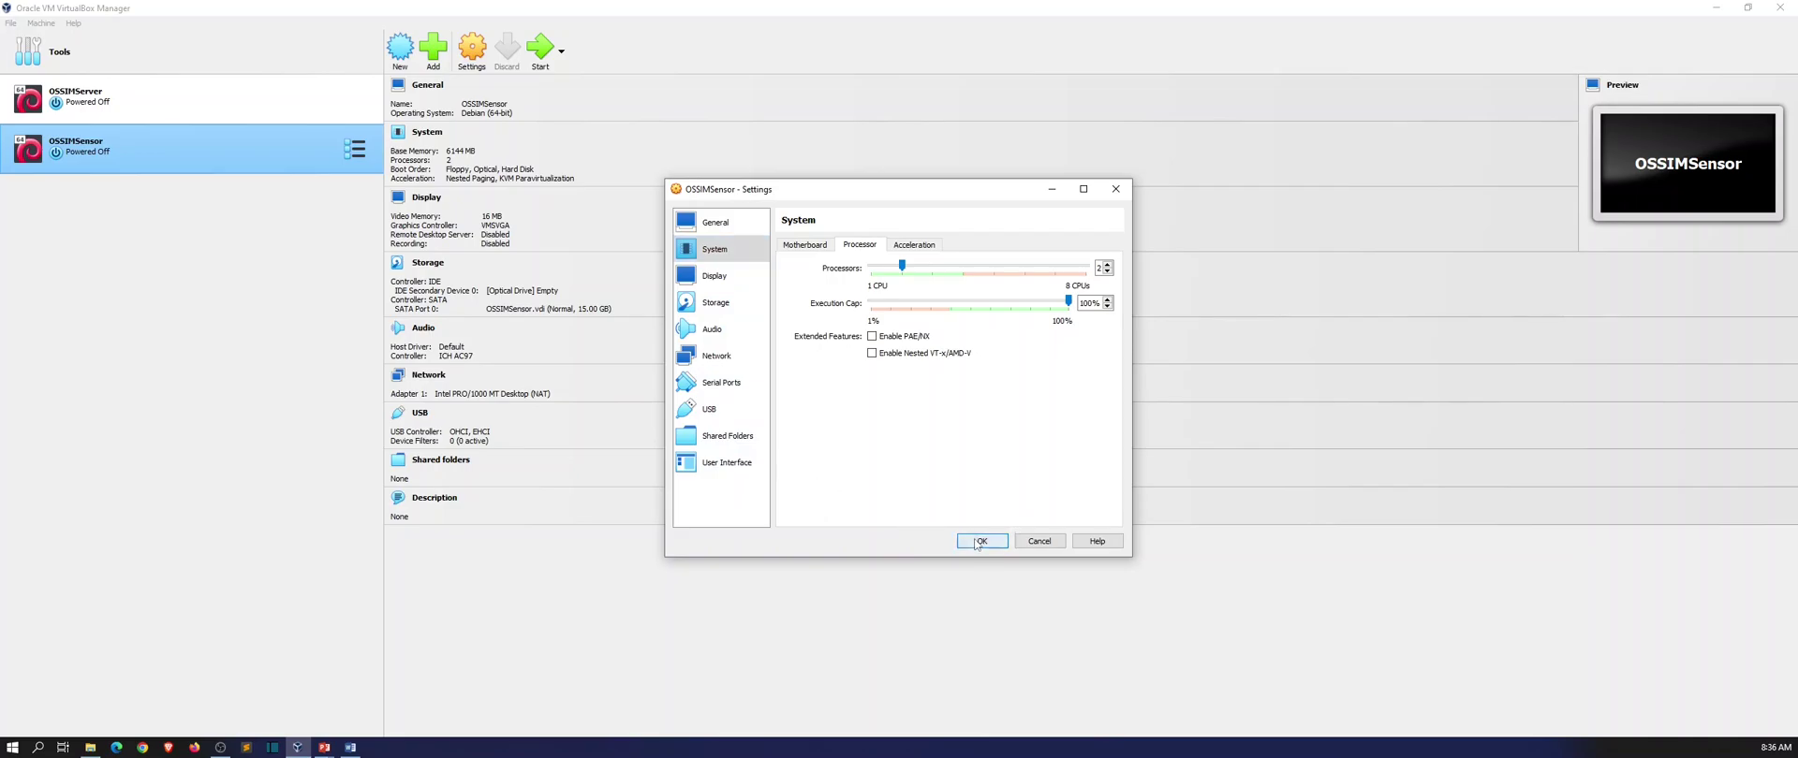
right_click(296, 142)
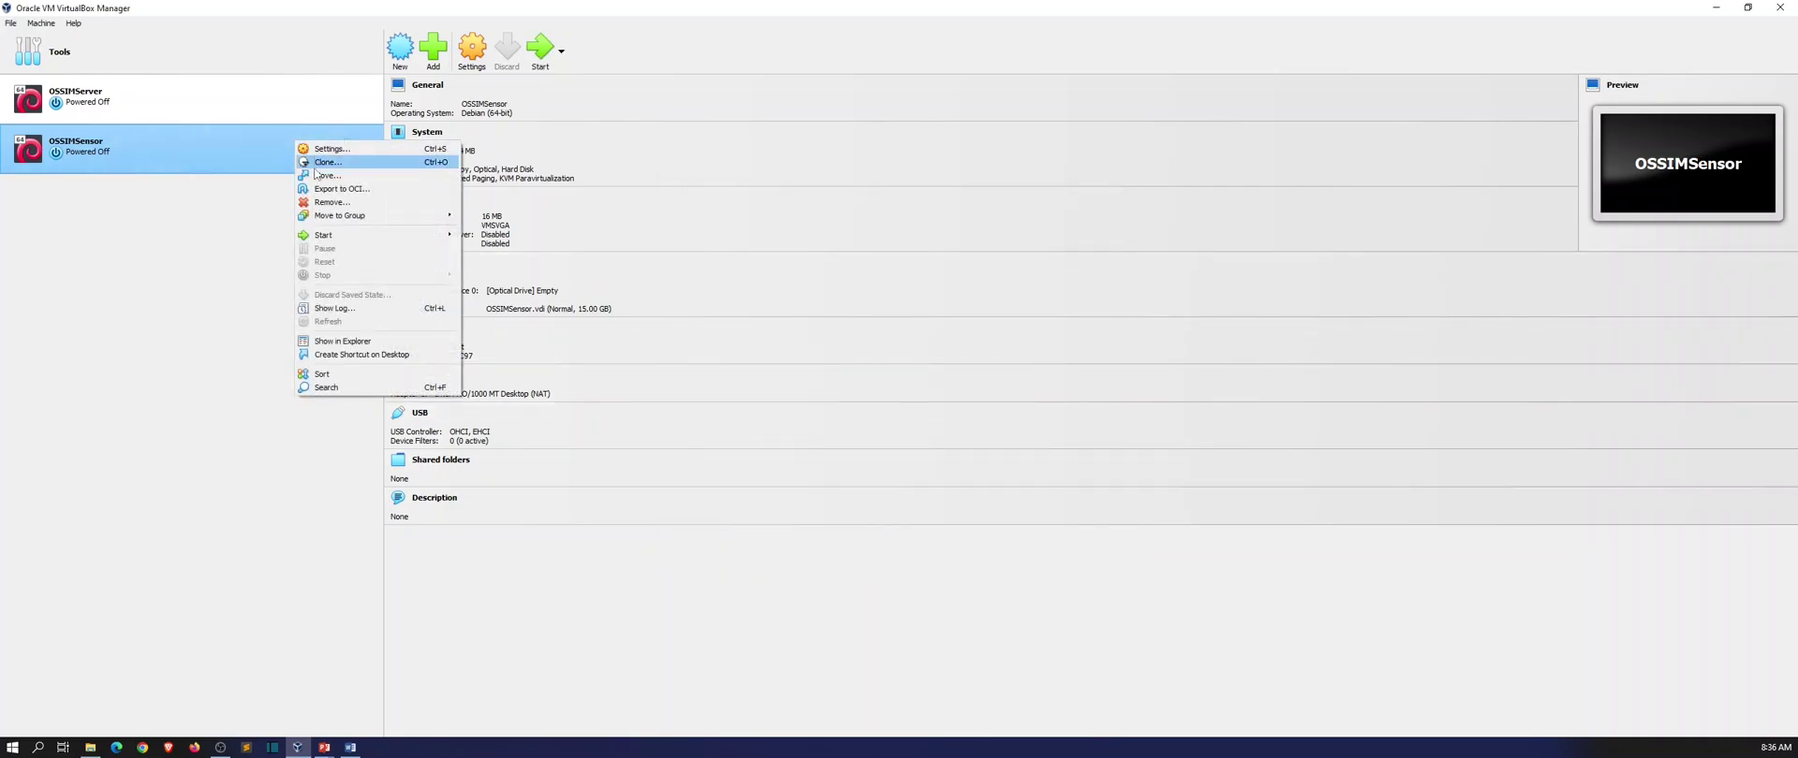
Start OSSIMSensor and, at the boot failure prompt, mount AlienVault_OSSIM_64bits.iso and retry boot.
mouse_move(318, 237)
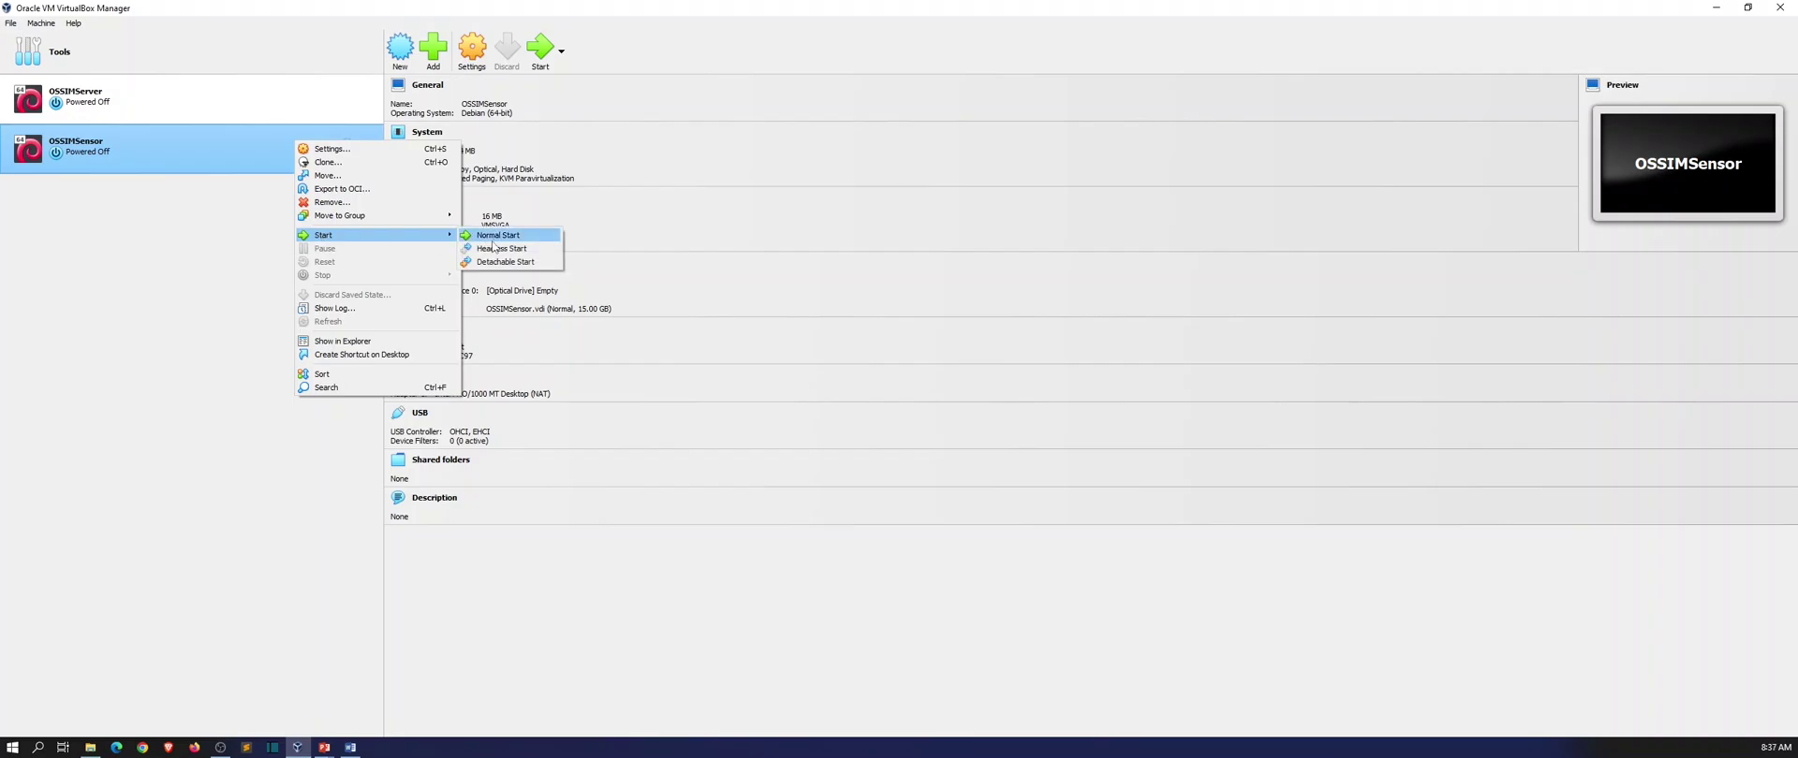
left_click(498, 235)
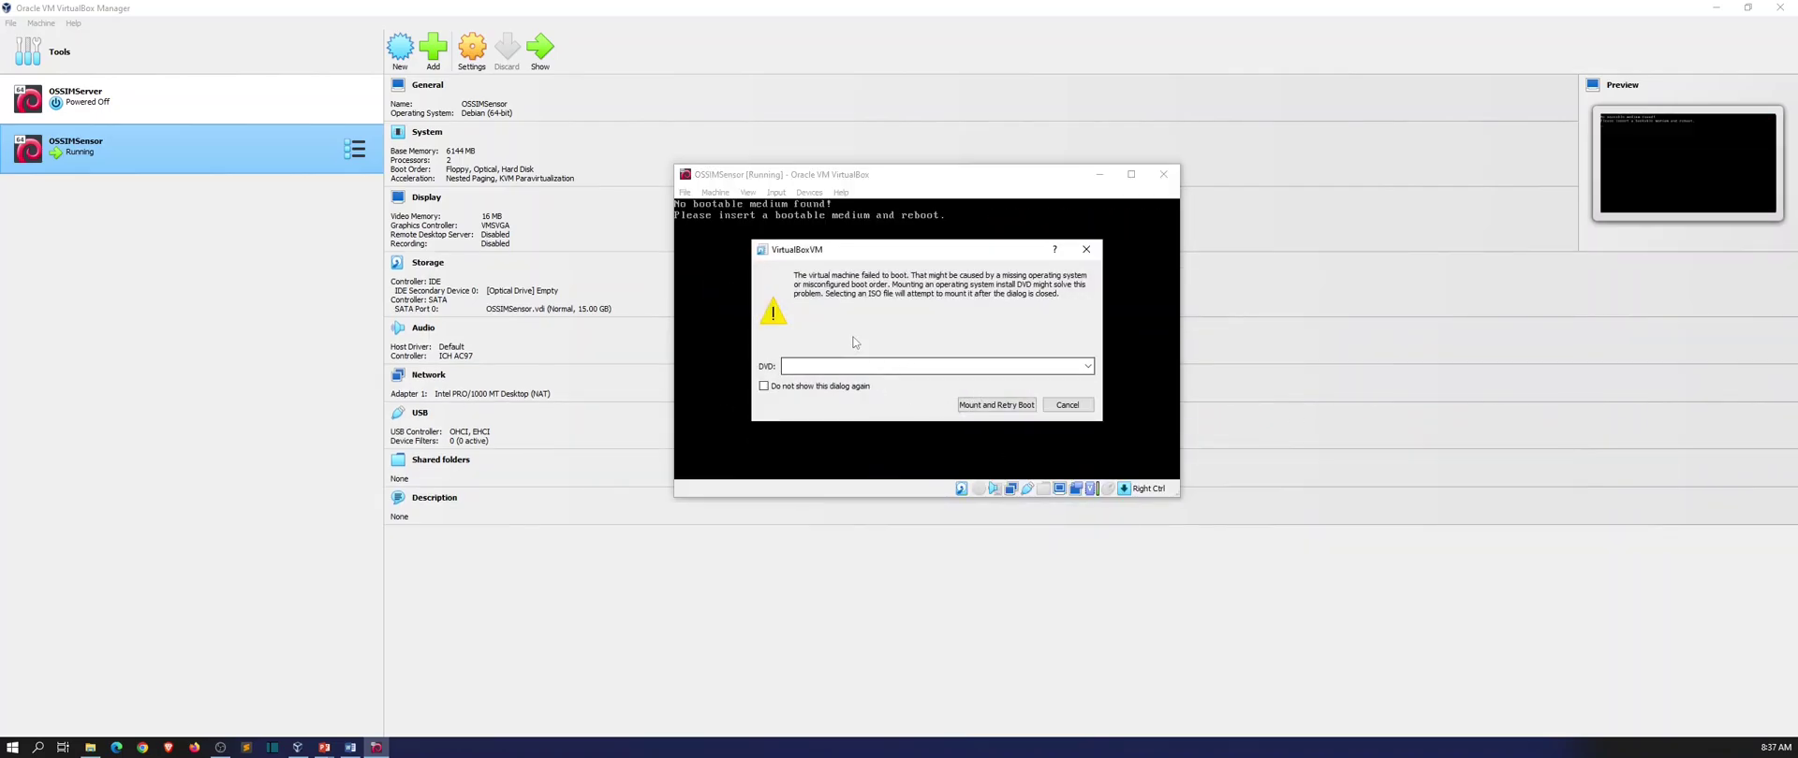
left_click(1088, 366)
left_click(990, 390)
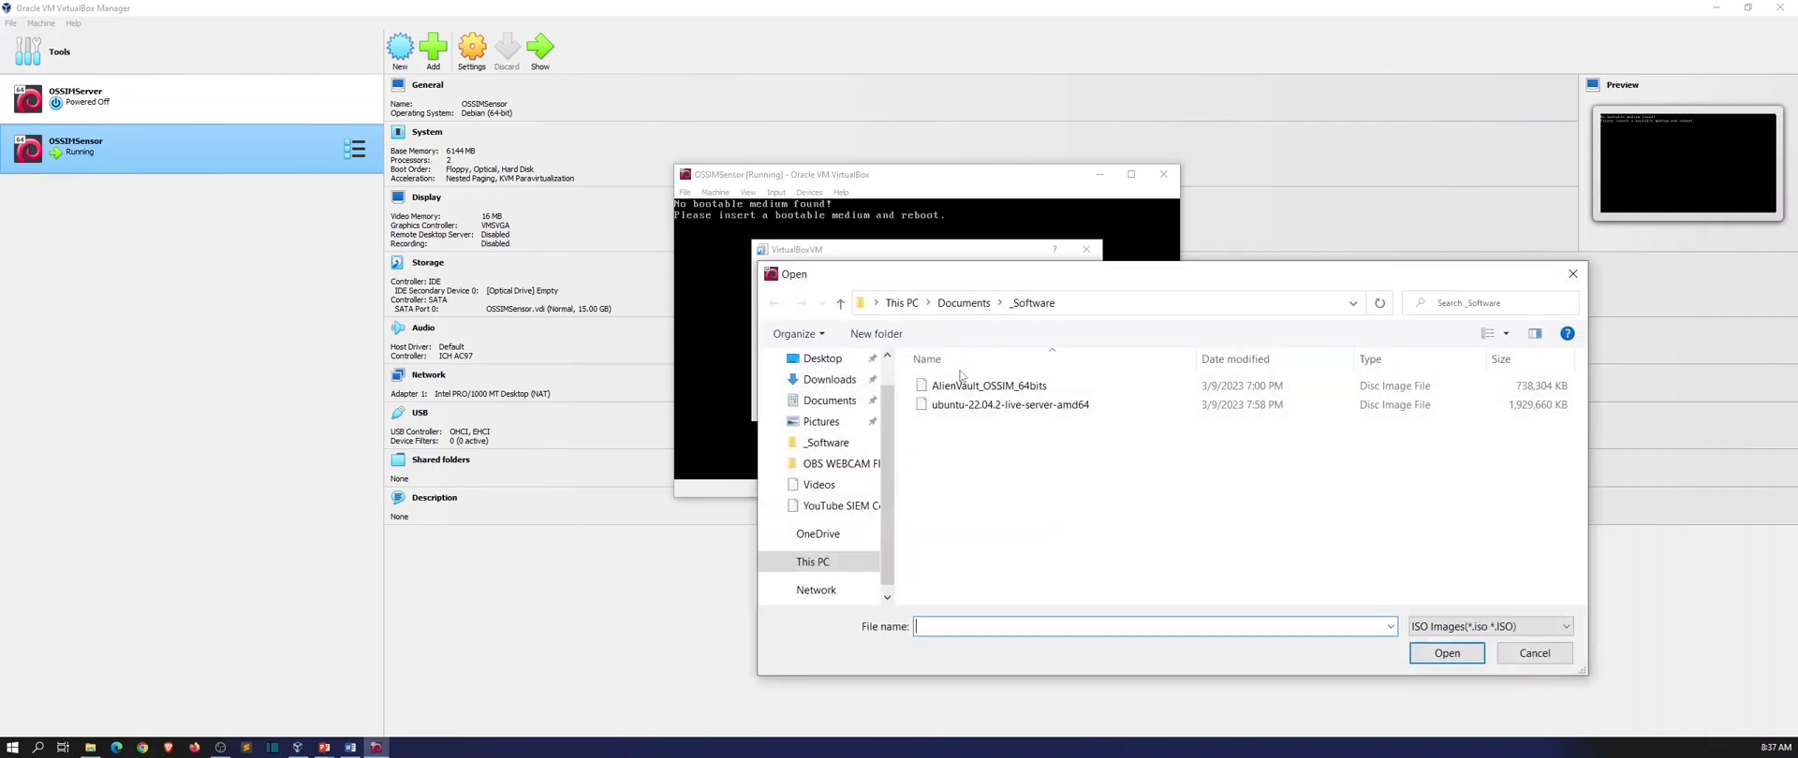
left_click(961, 385)
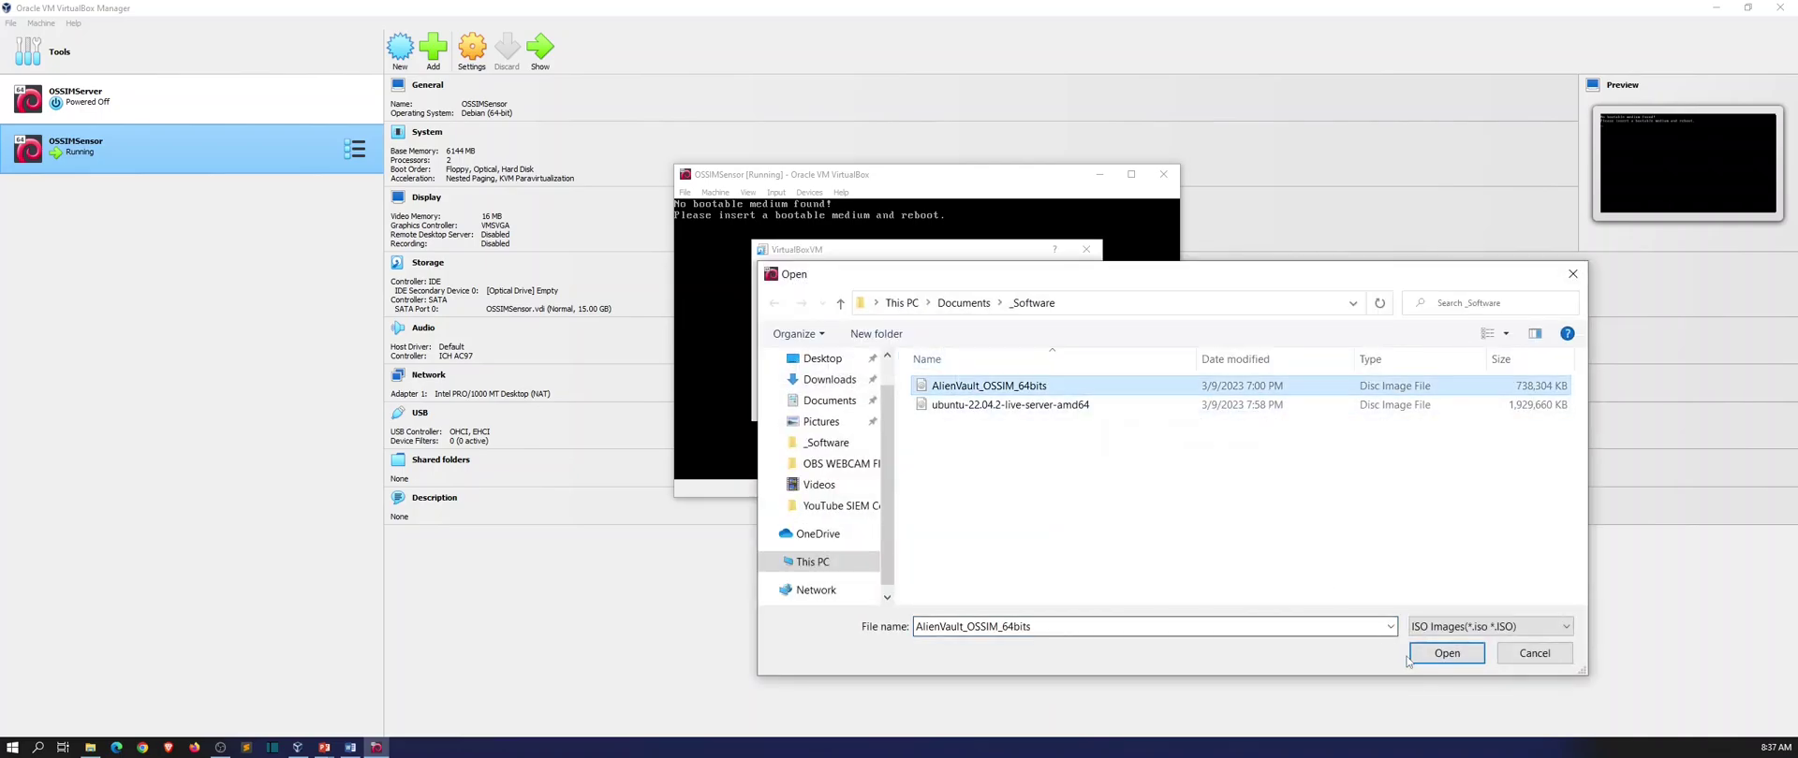
left_click(1426, 655)
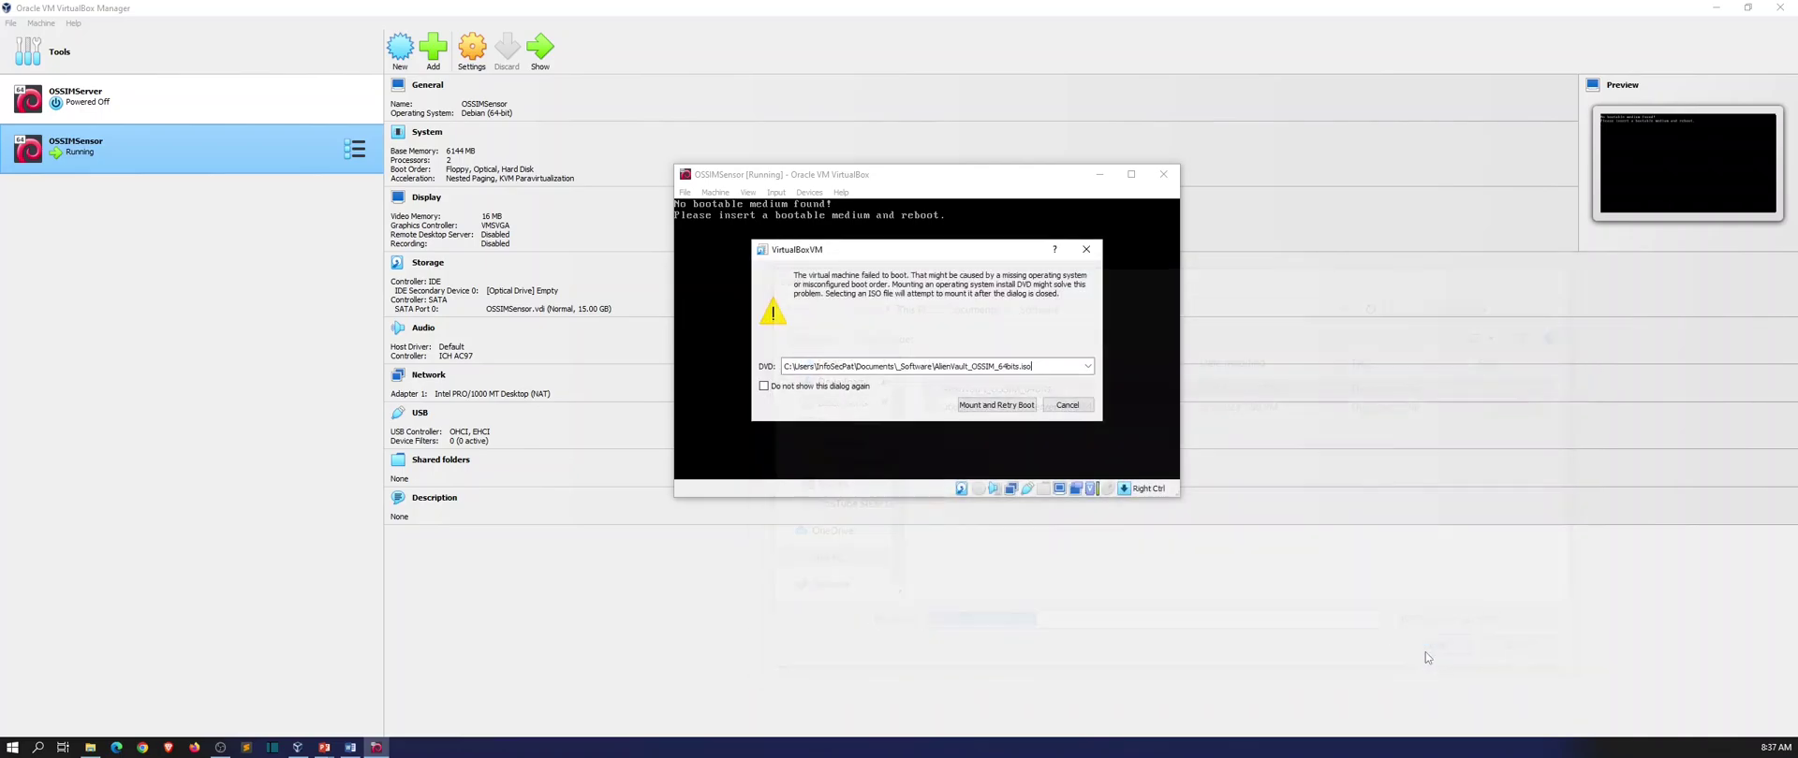
left_click(994, 405)
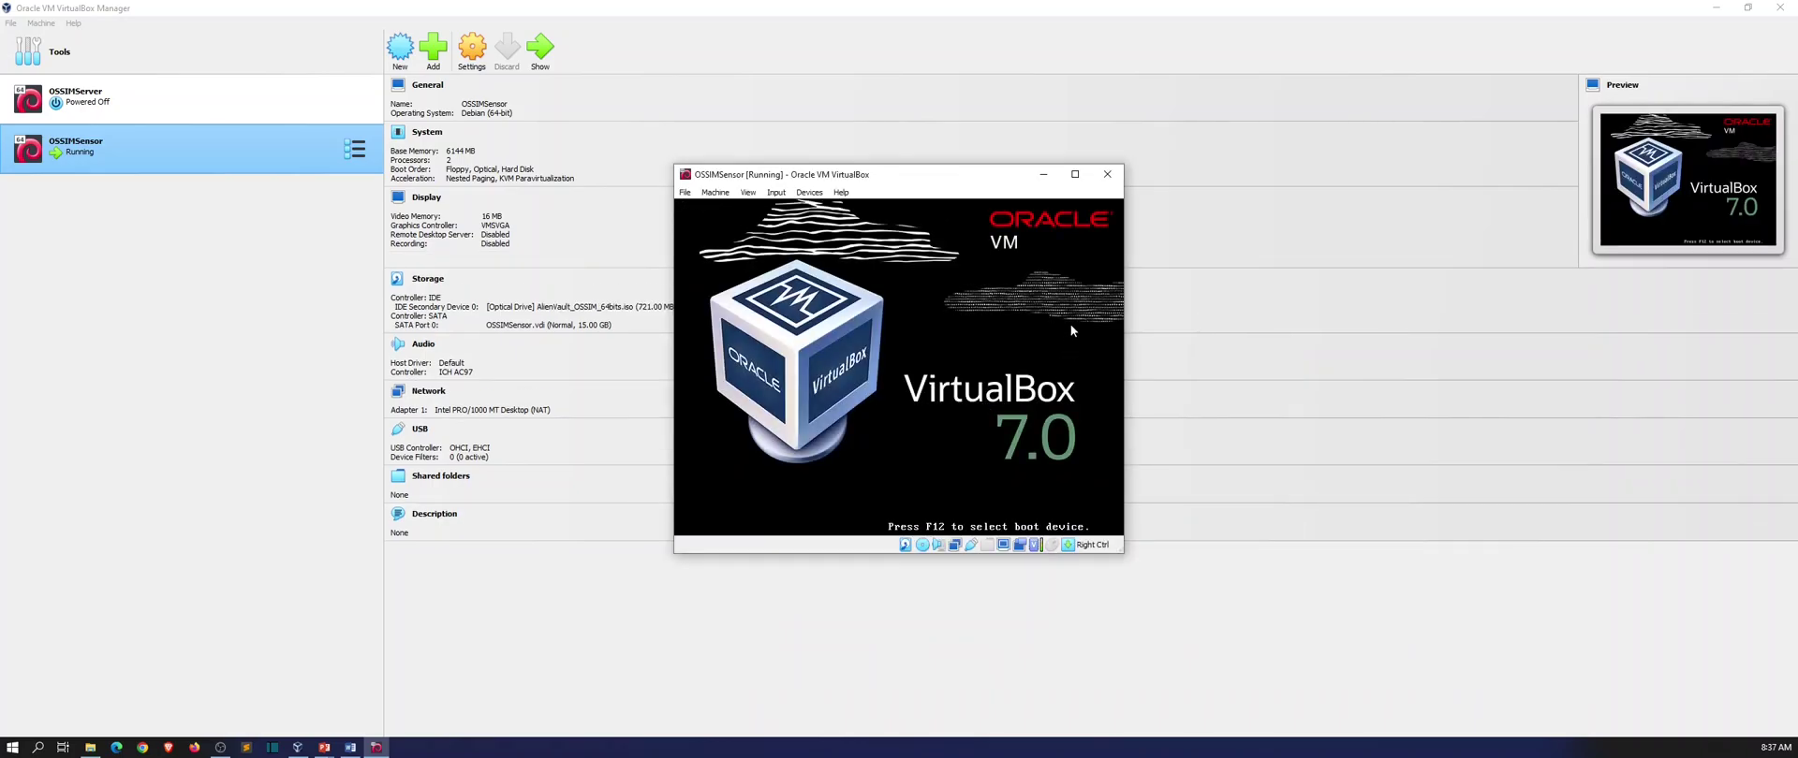
Capture input in the VM and launch Install AlienVault Sensor 5.8.11 (64 Bit) from the boot menu.
left_click(995, 339)
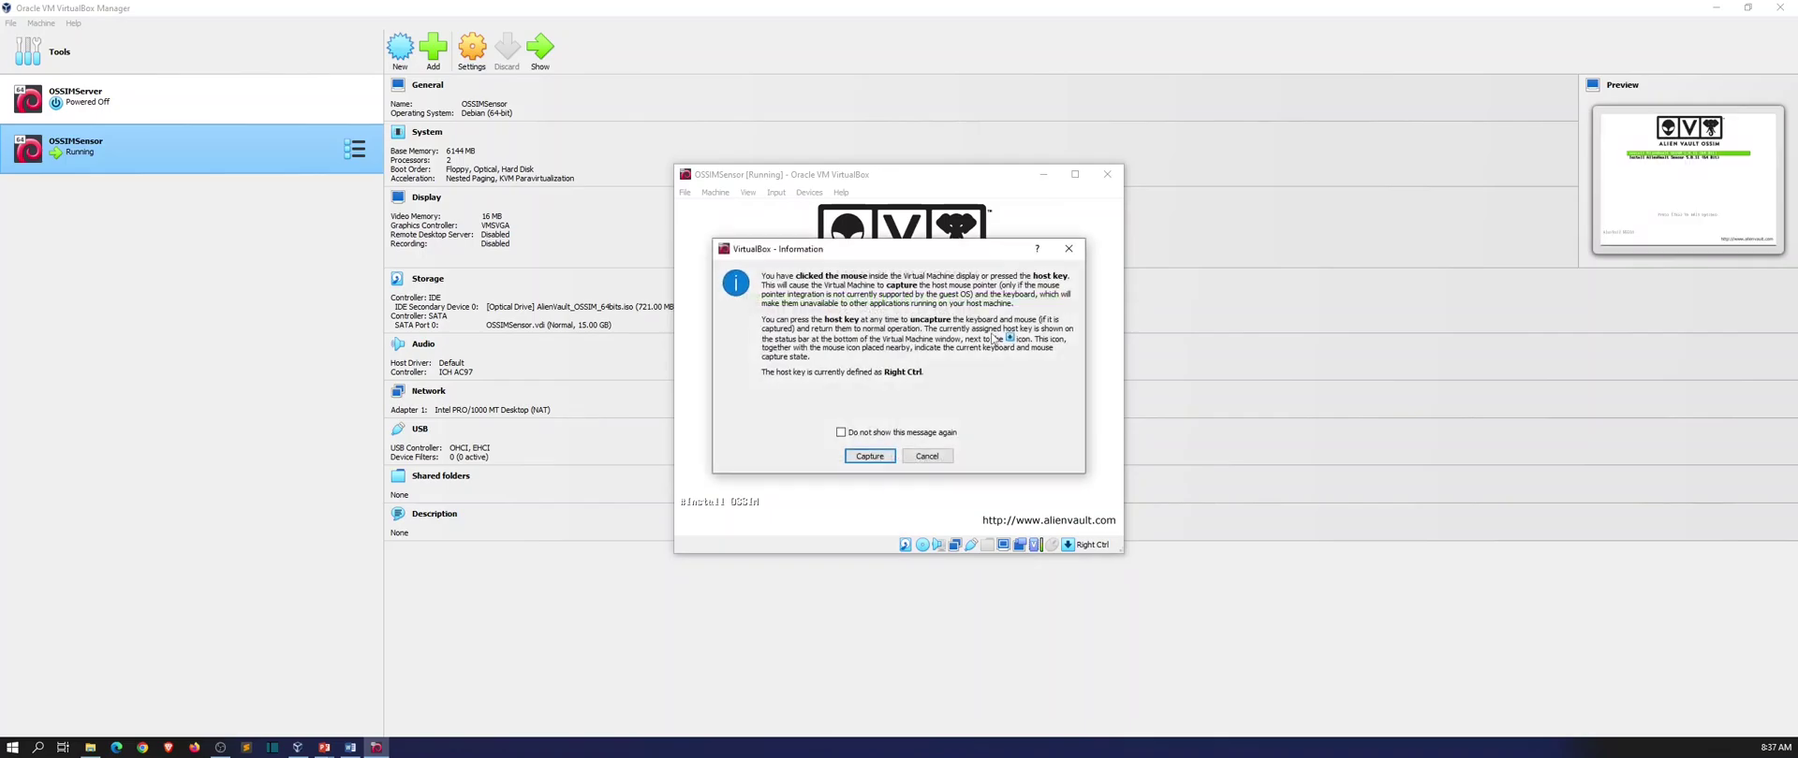
left_click(869, 456)
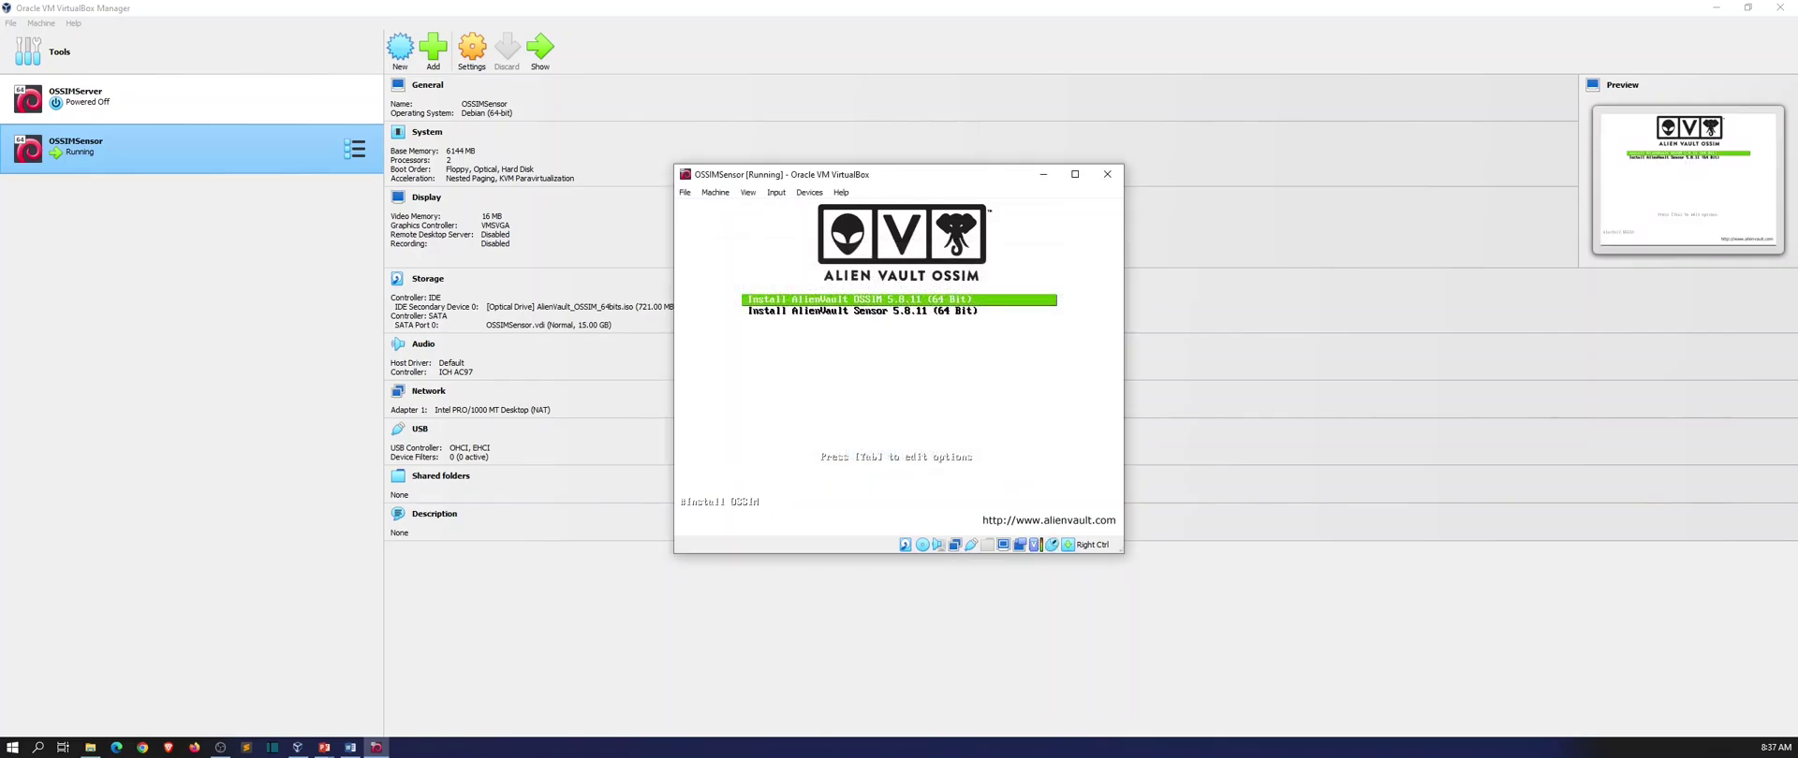
key("Down")
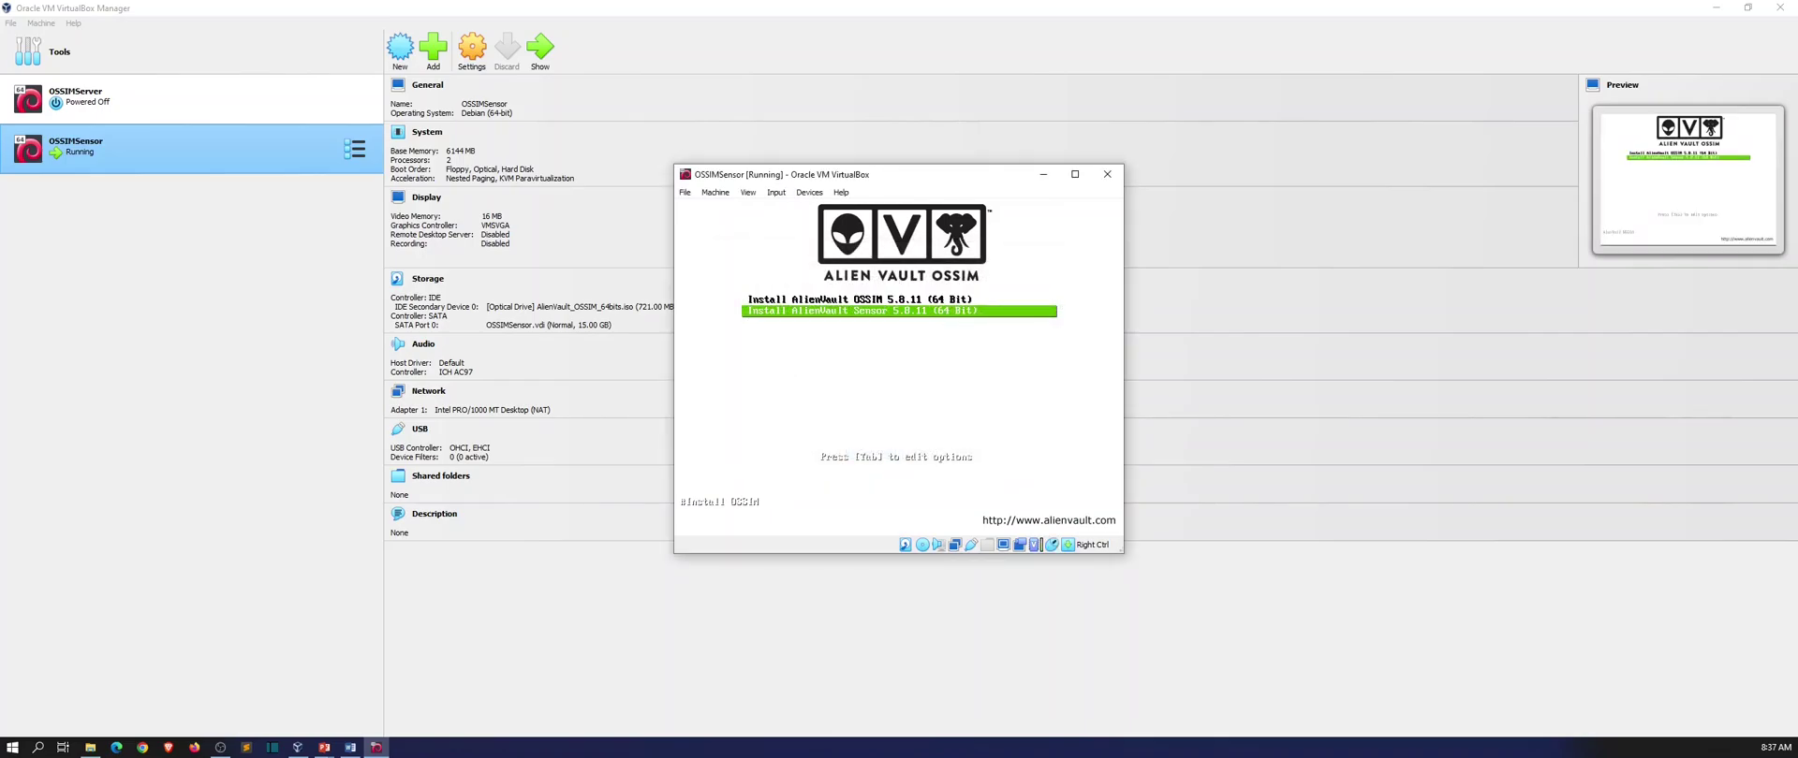
key("Up")
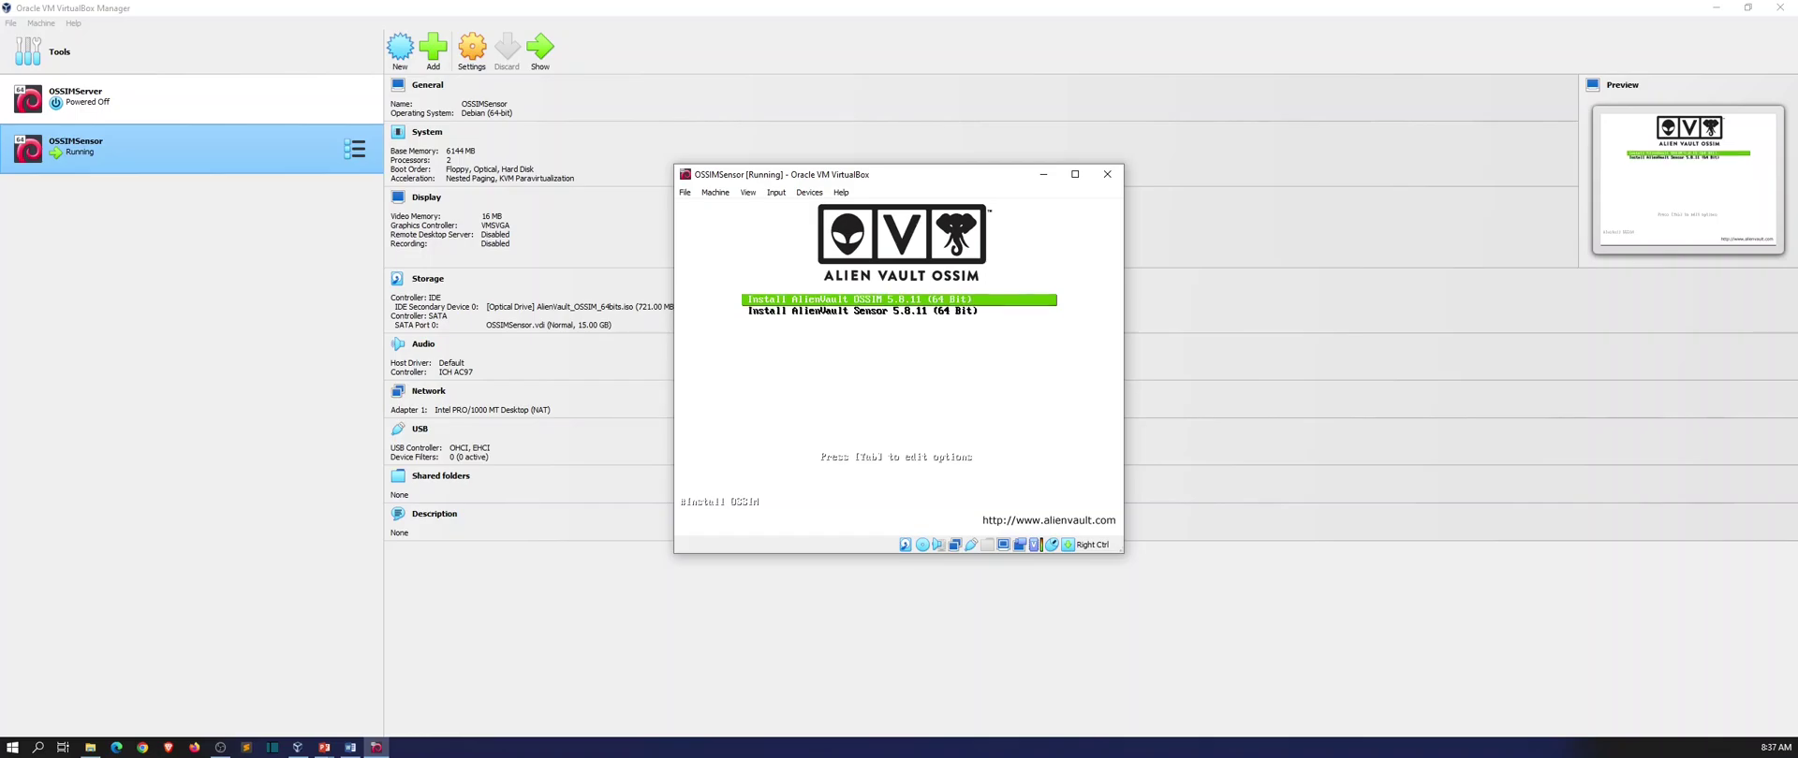
key("Down")
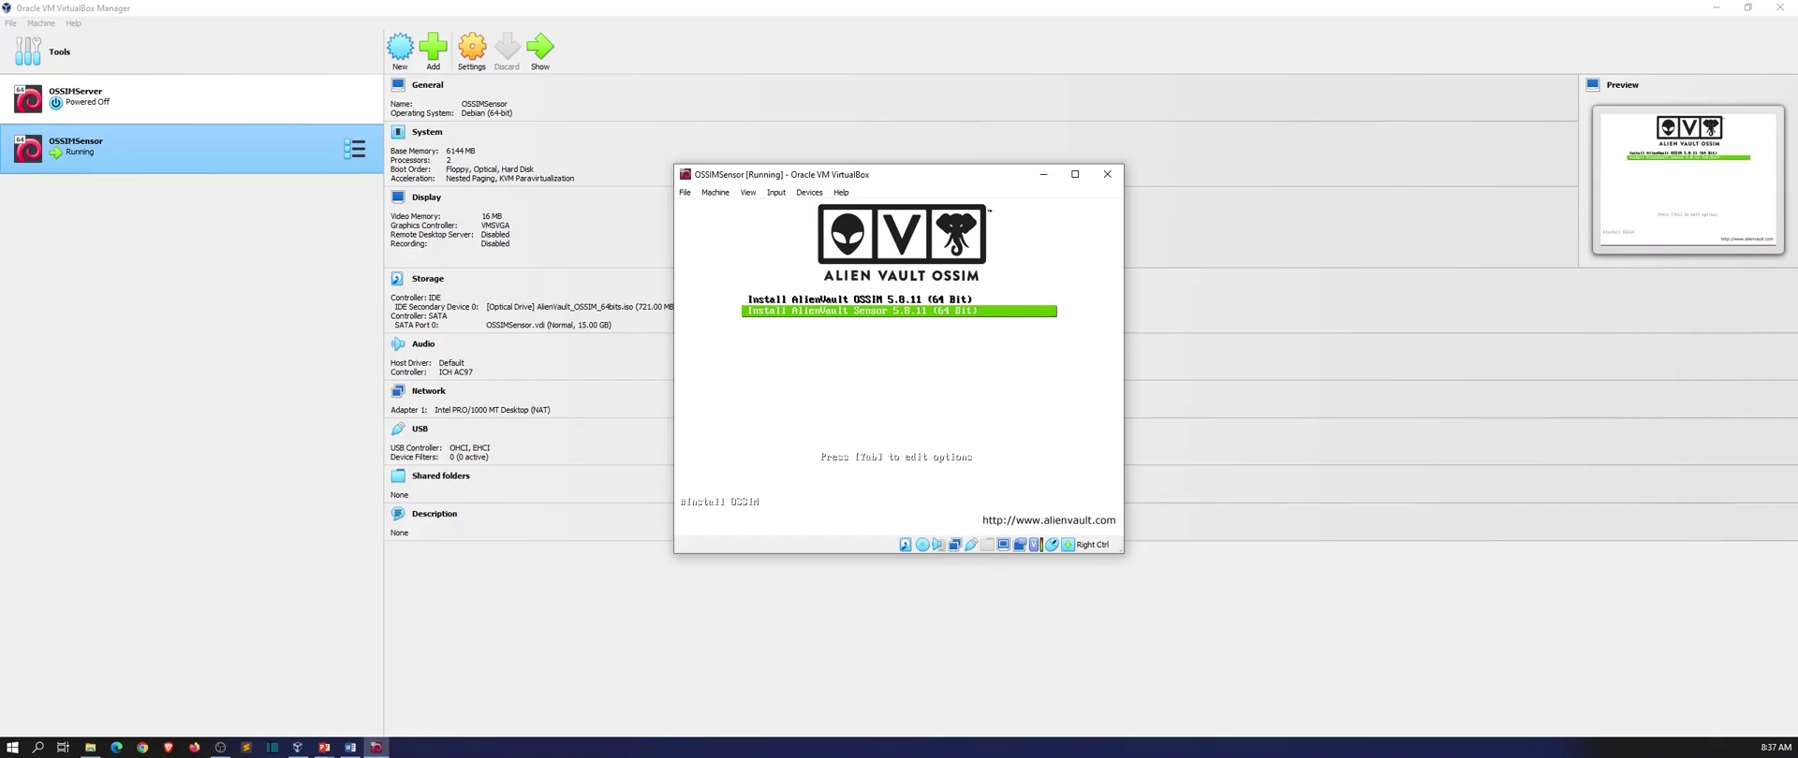
key("Return")
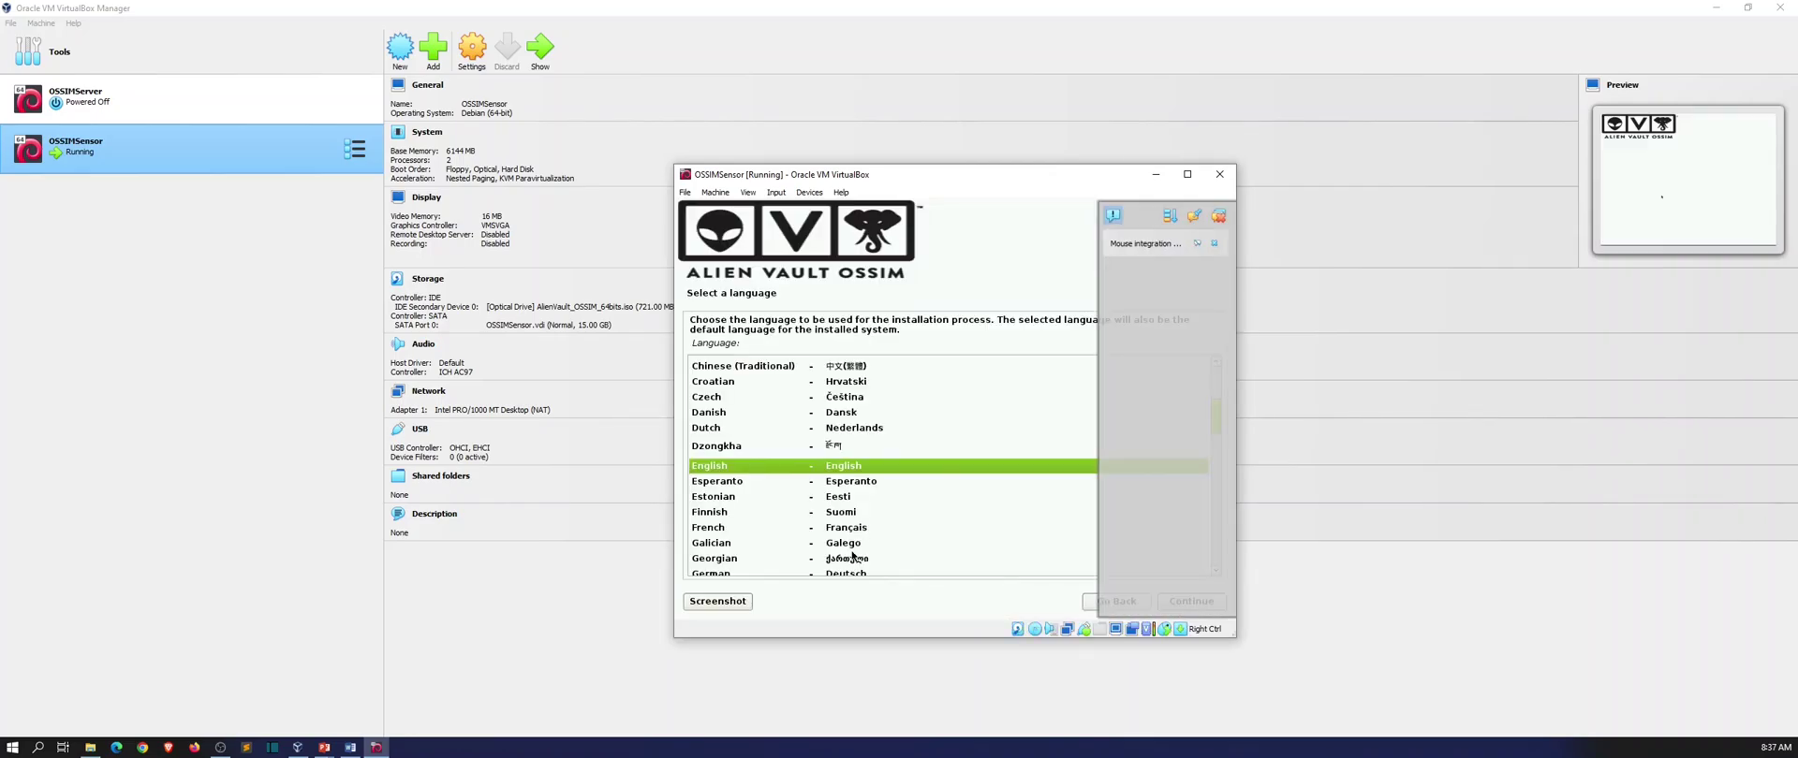
Accept English, United States and the American English keymap in the sensor installer.
left_click(1219, 218)
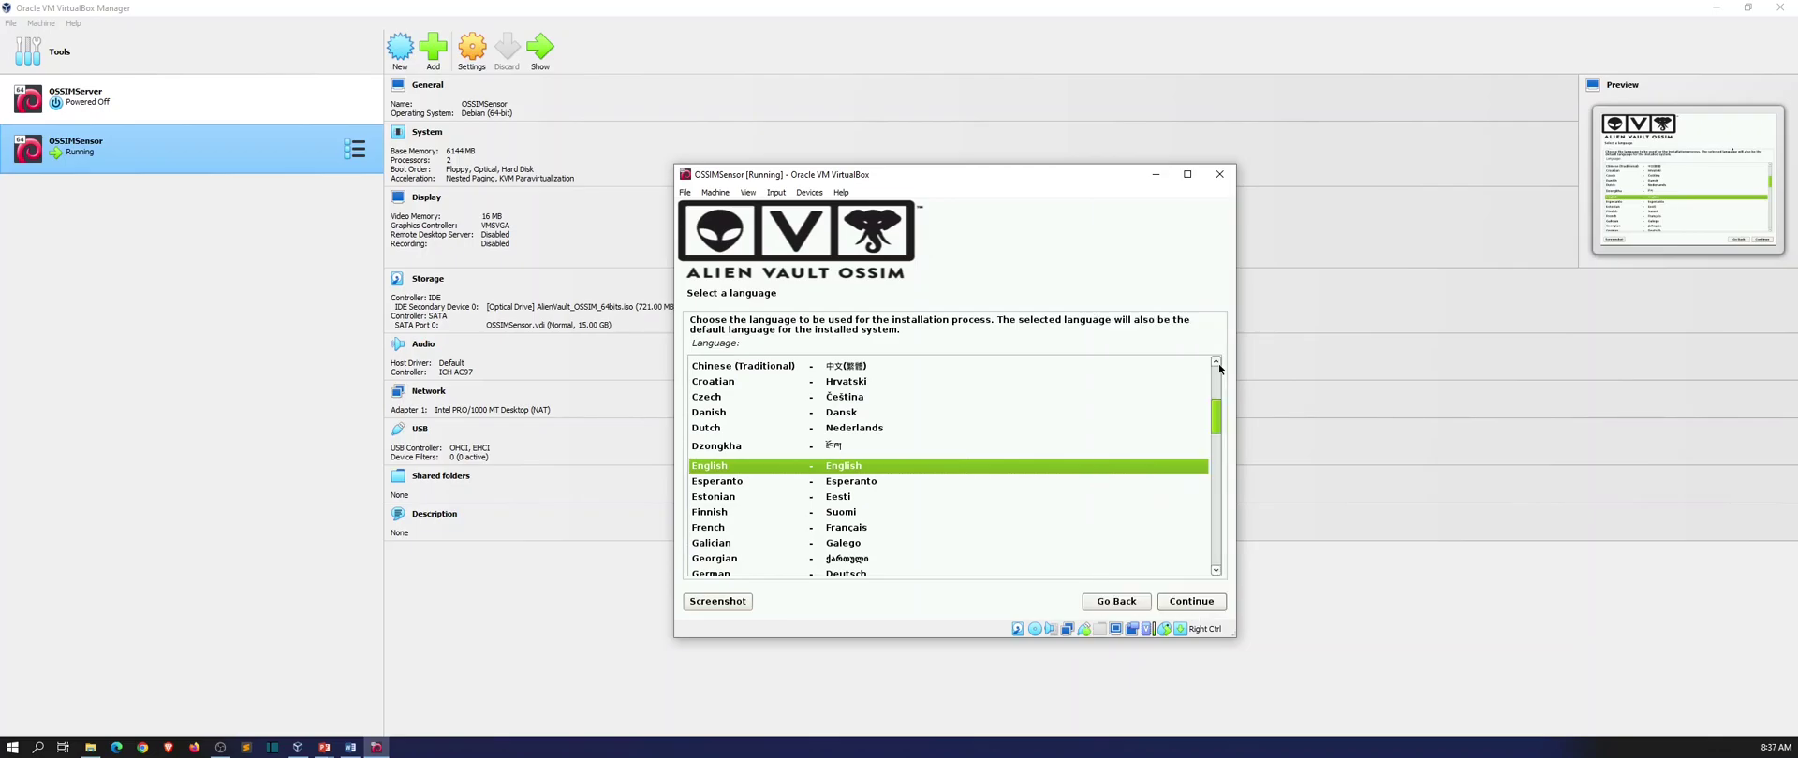
left_click(1196, 607)
left_click(1197, 606)
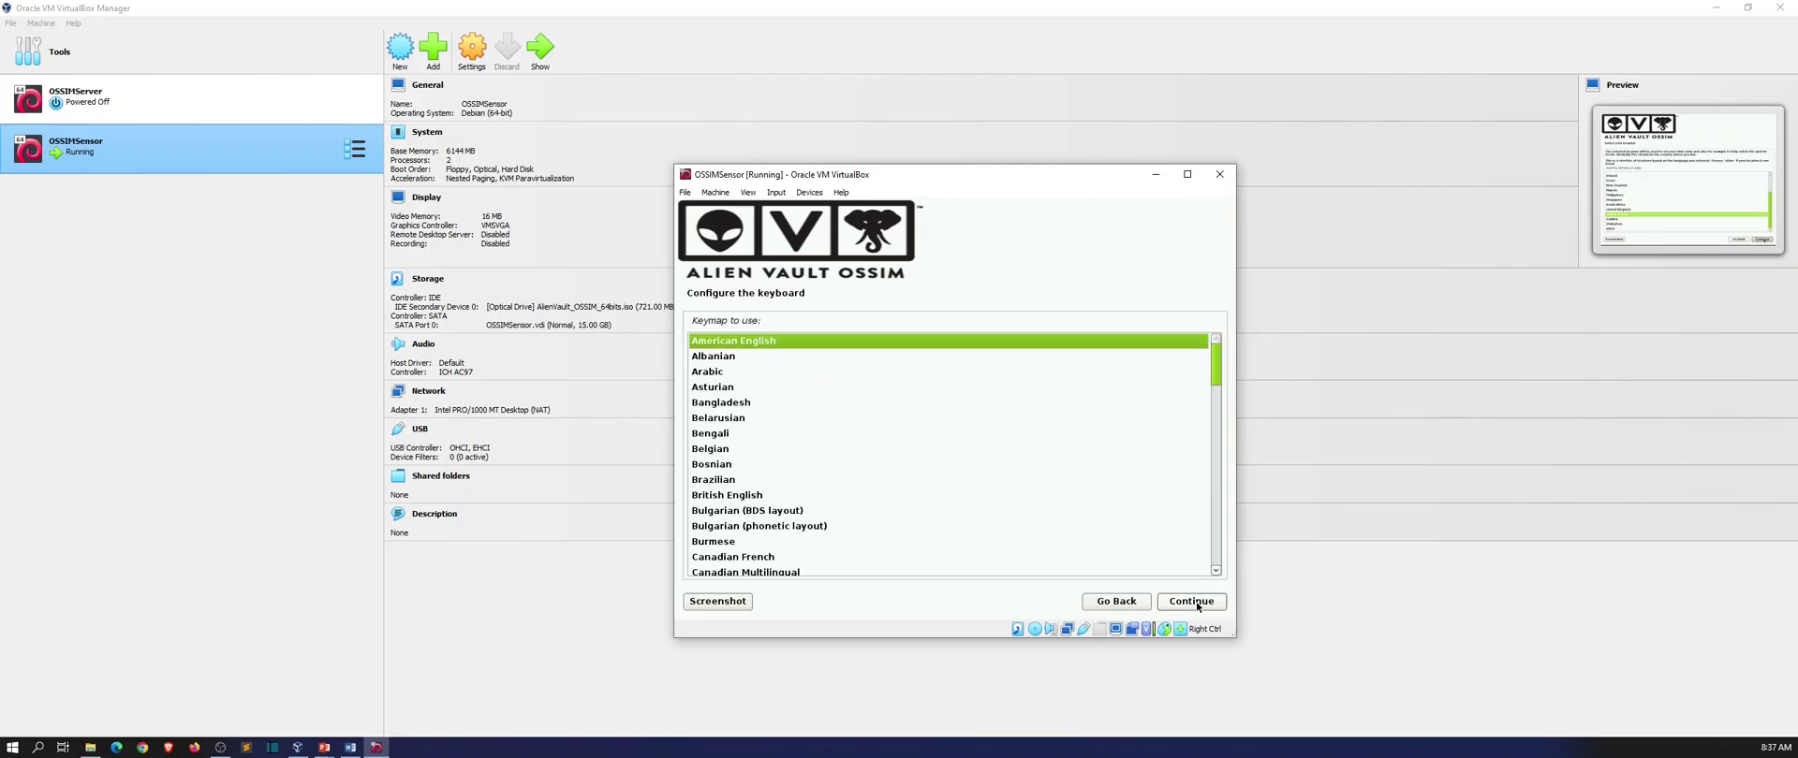
left_click(1192, 602)
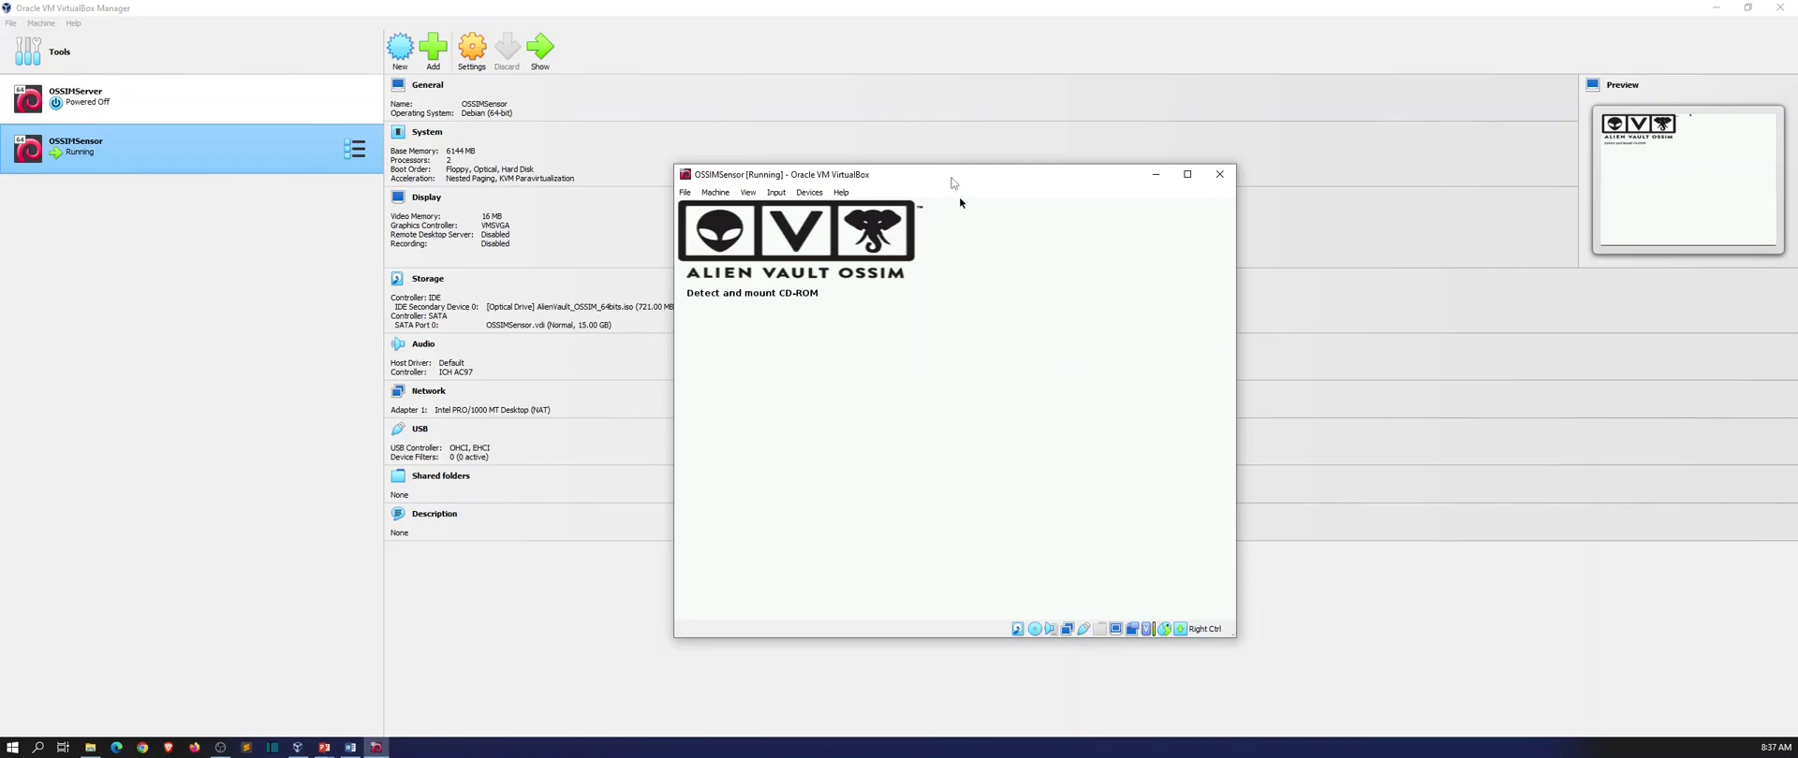
left_click_drag(954, 181, 967, 157)
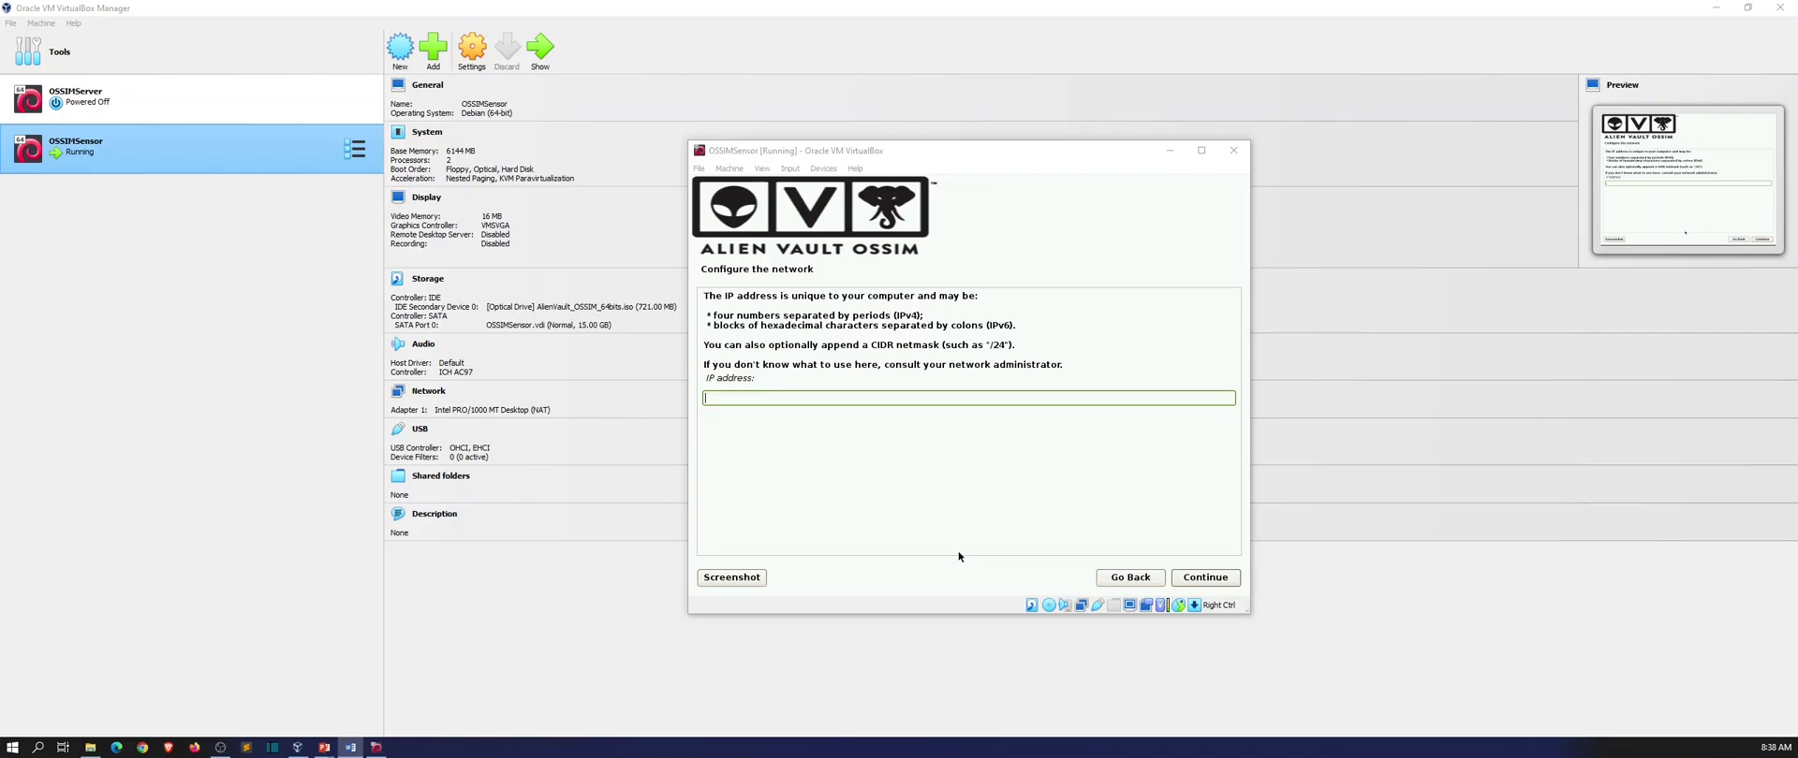
Enter the static IP address, then accept netmask 255.255.255.0, gateway 192.168.100.1 and name servers.
left_click(854, 400)
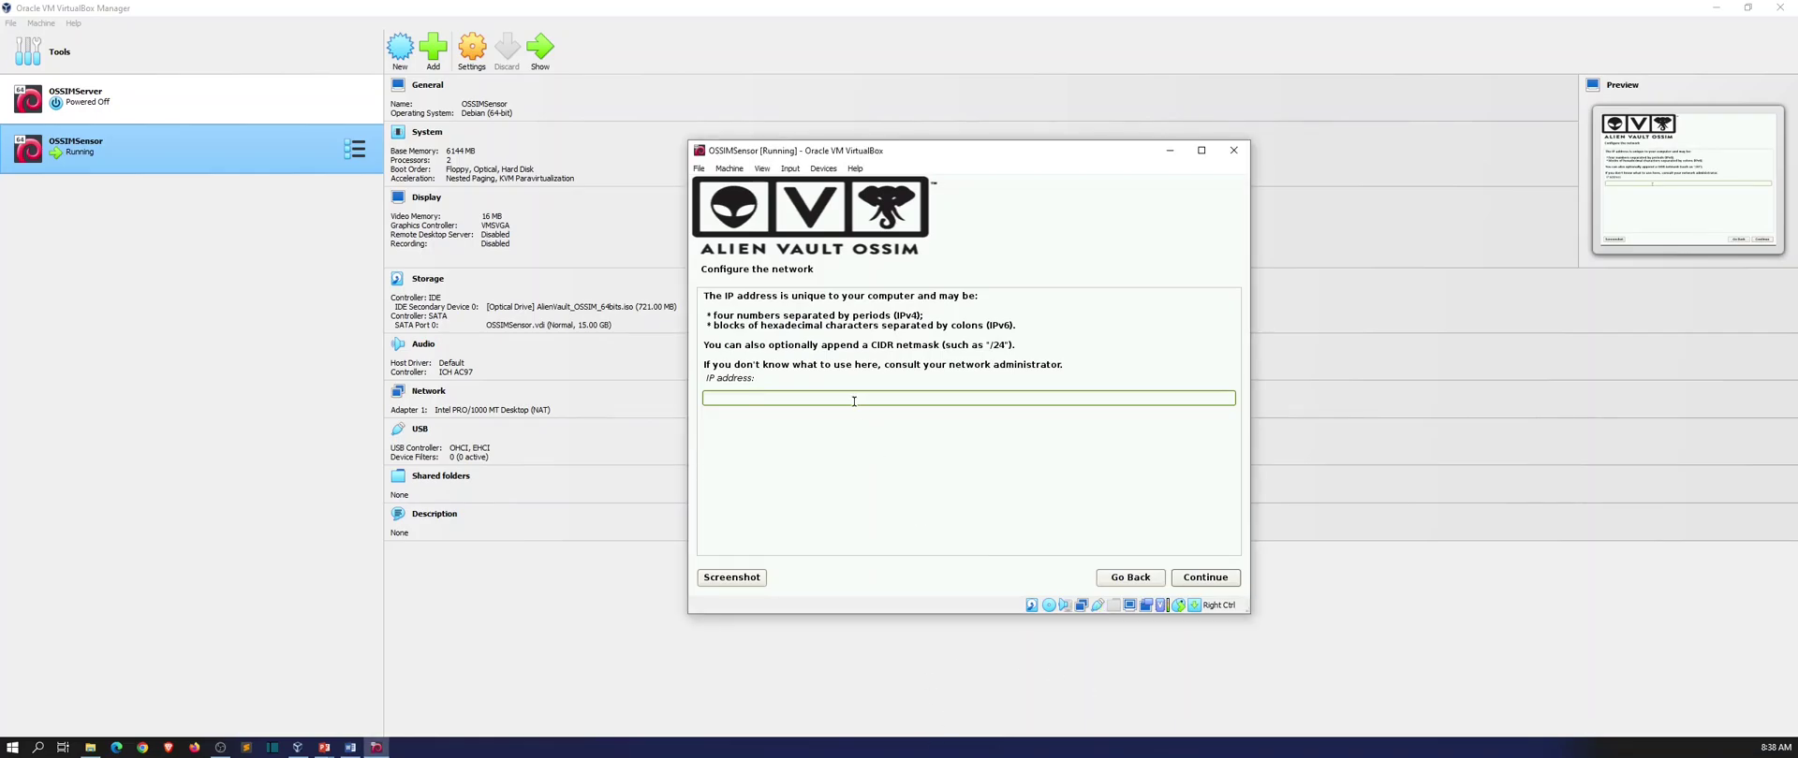
type("192.168.10")
left_click(1187, 578)
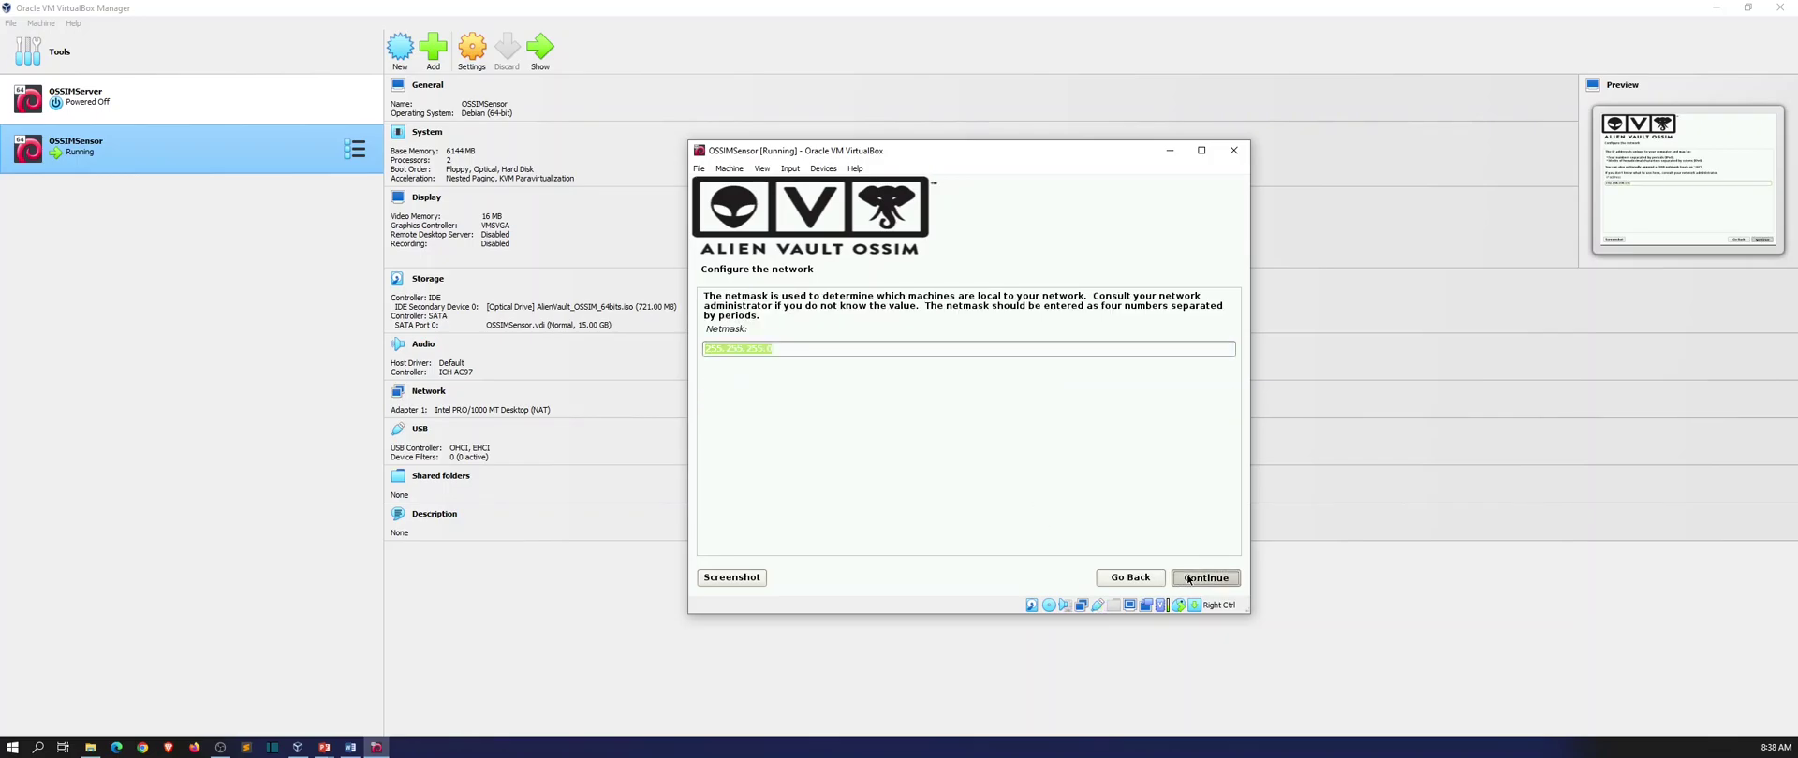
left_click(1187, 578)
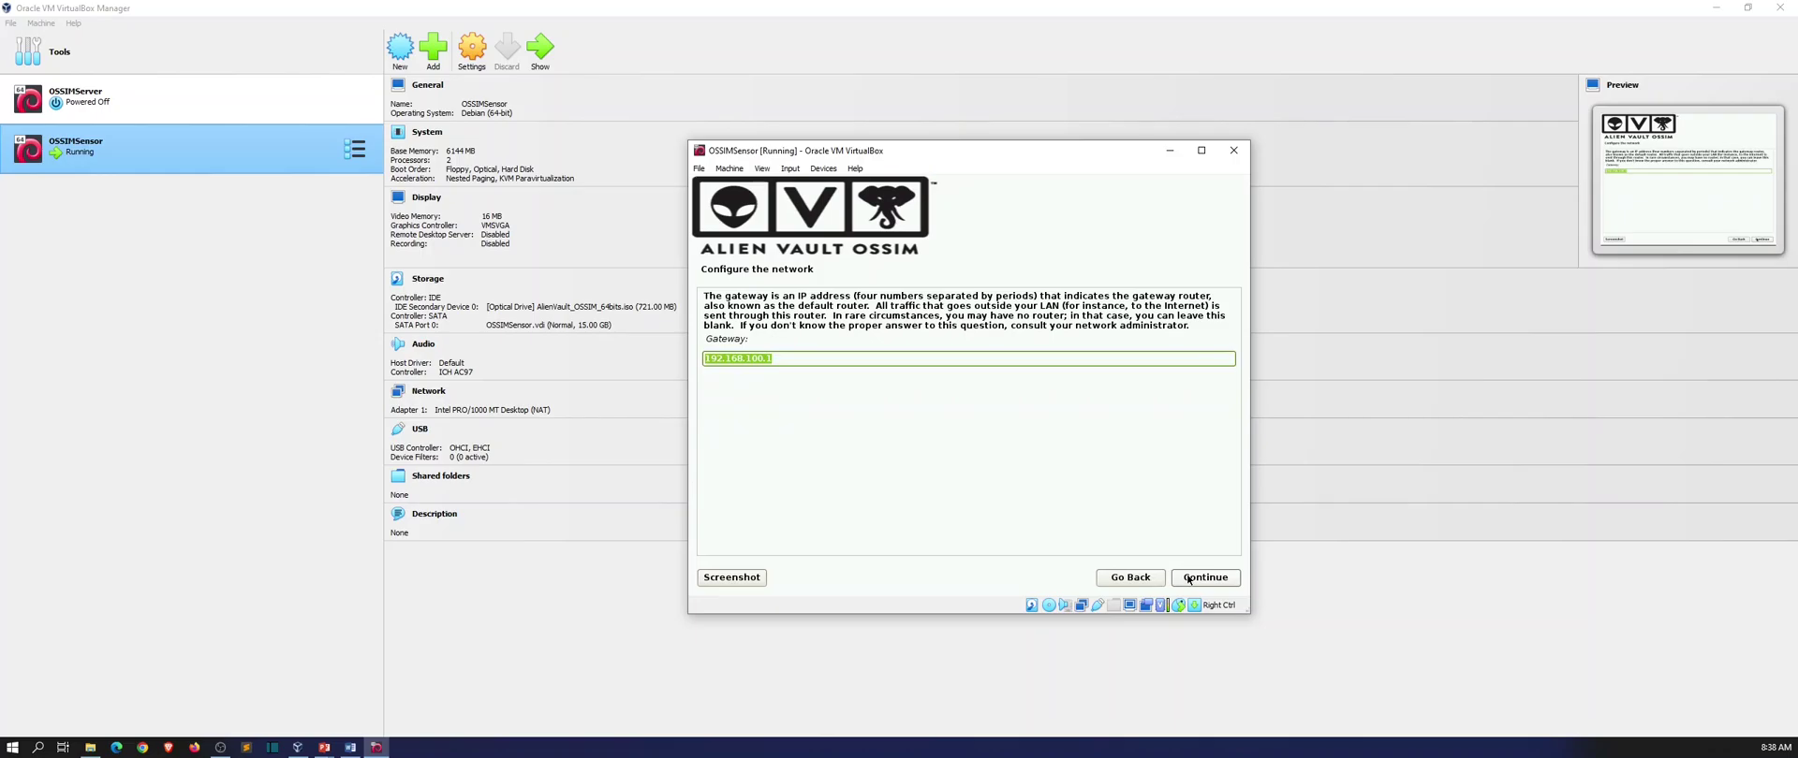
left_click(1188, 578)
left_click(1187, 579)
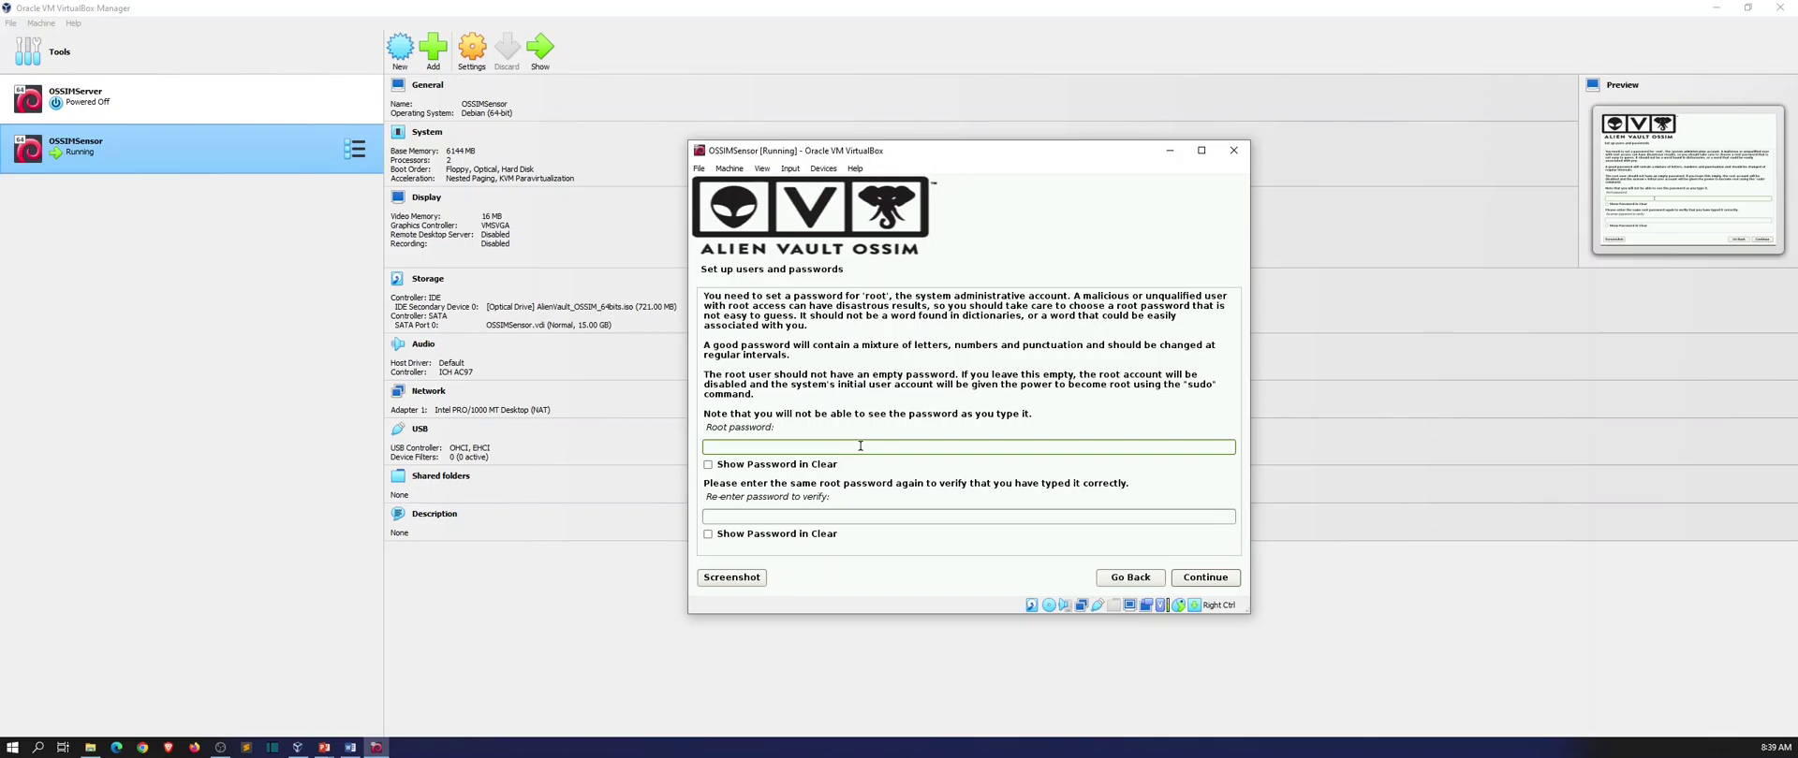
Enter the root password in both password fields and submit it.
type("********")
key("Tab")
type("********")
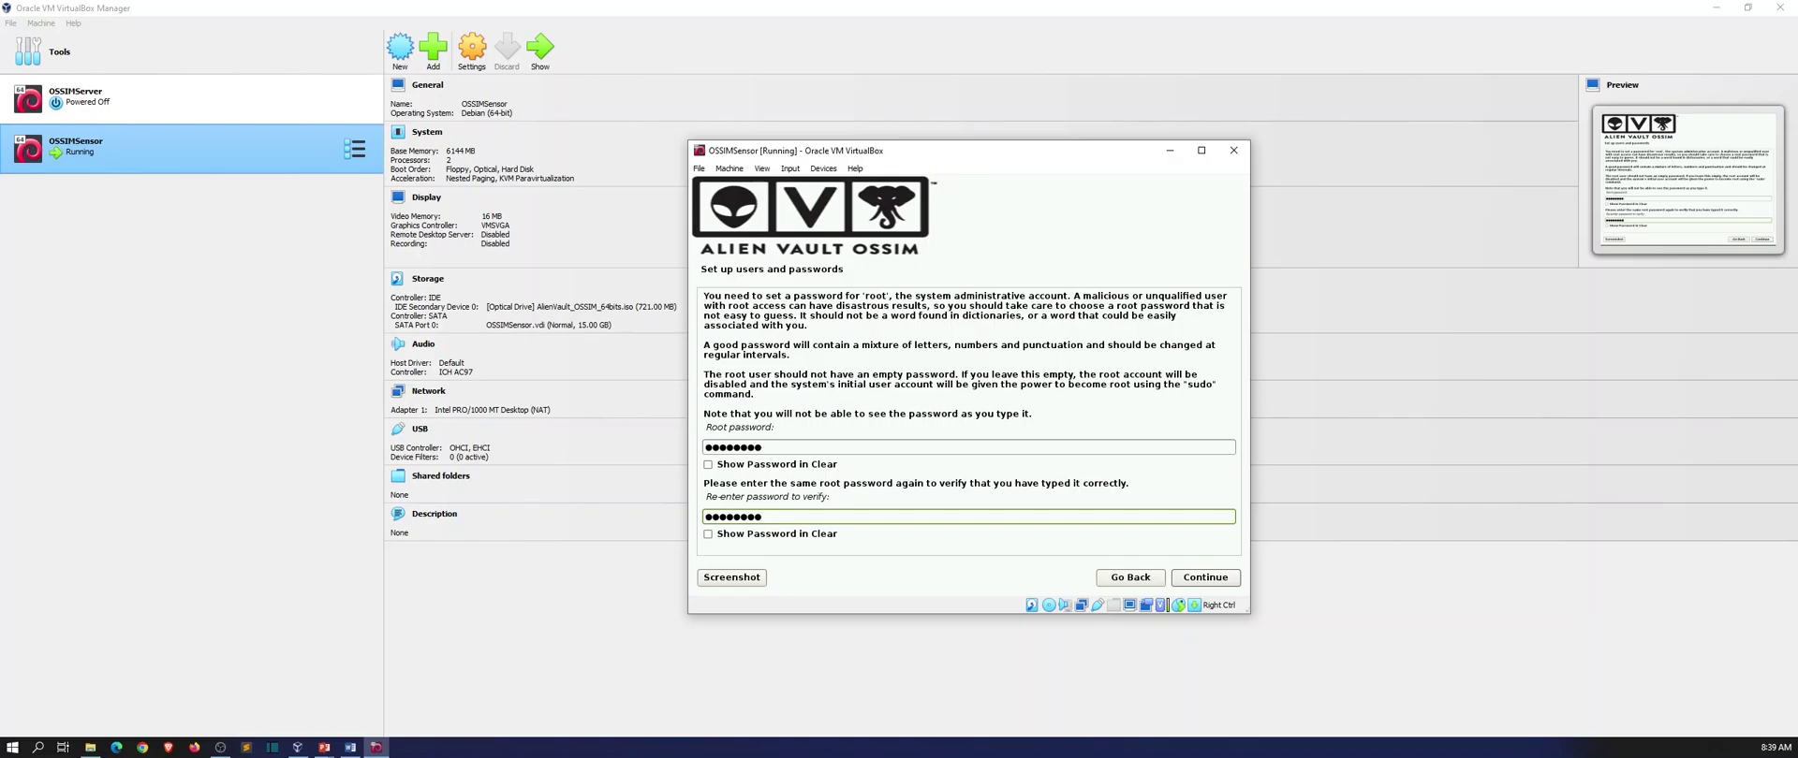
left_click(1194, 577)
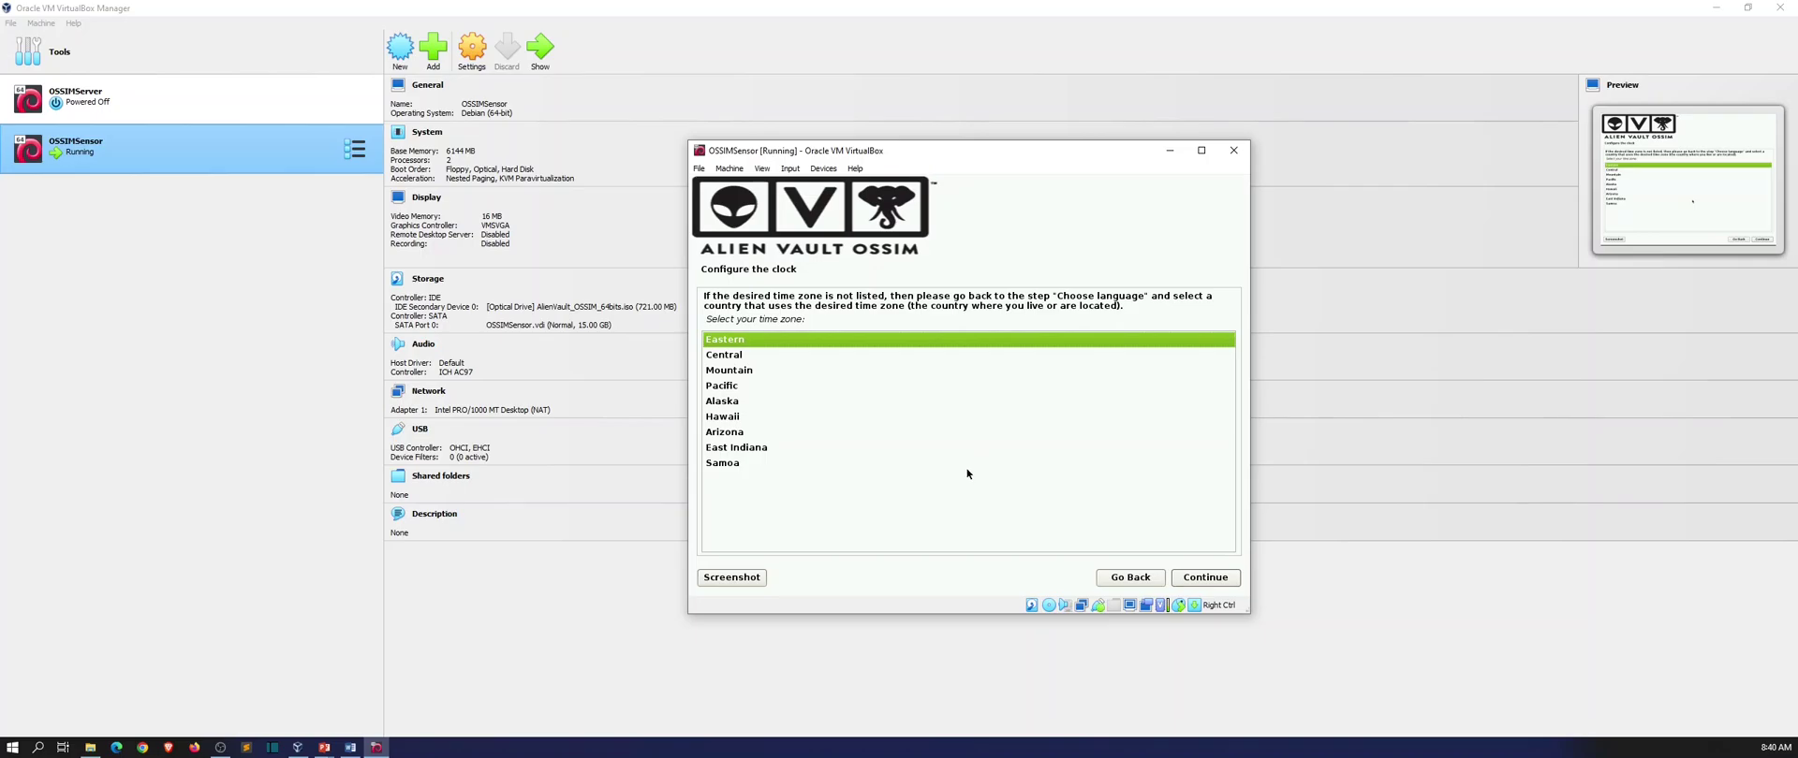
Accept the Eastern time zone so the sensor installation proceeds.
left_click(1195, 577)
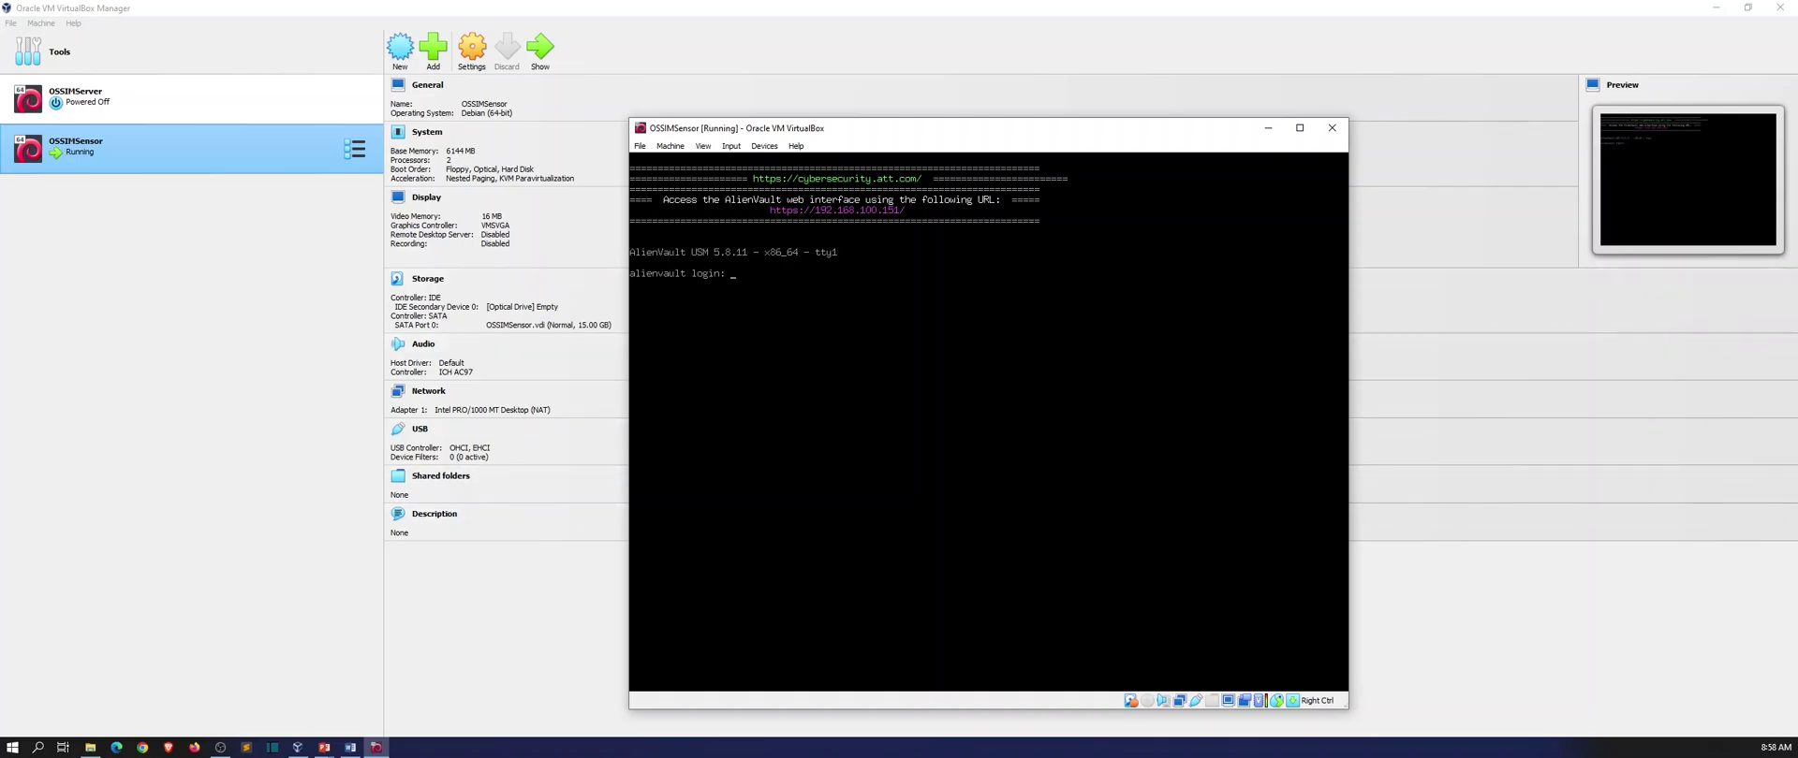
Log the sensor in as root, power on OSSIMServer, and move the sensor console up-left.
type("oot")
key("Return")
key("Return")
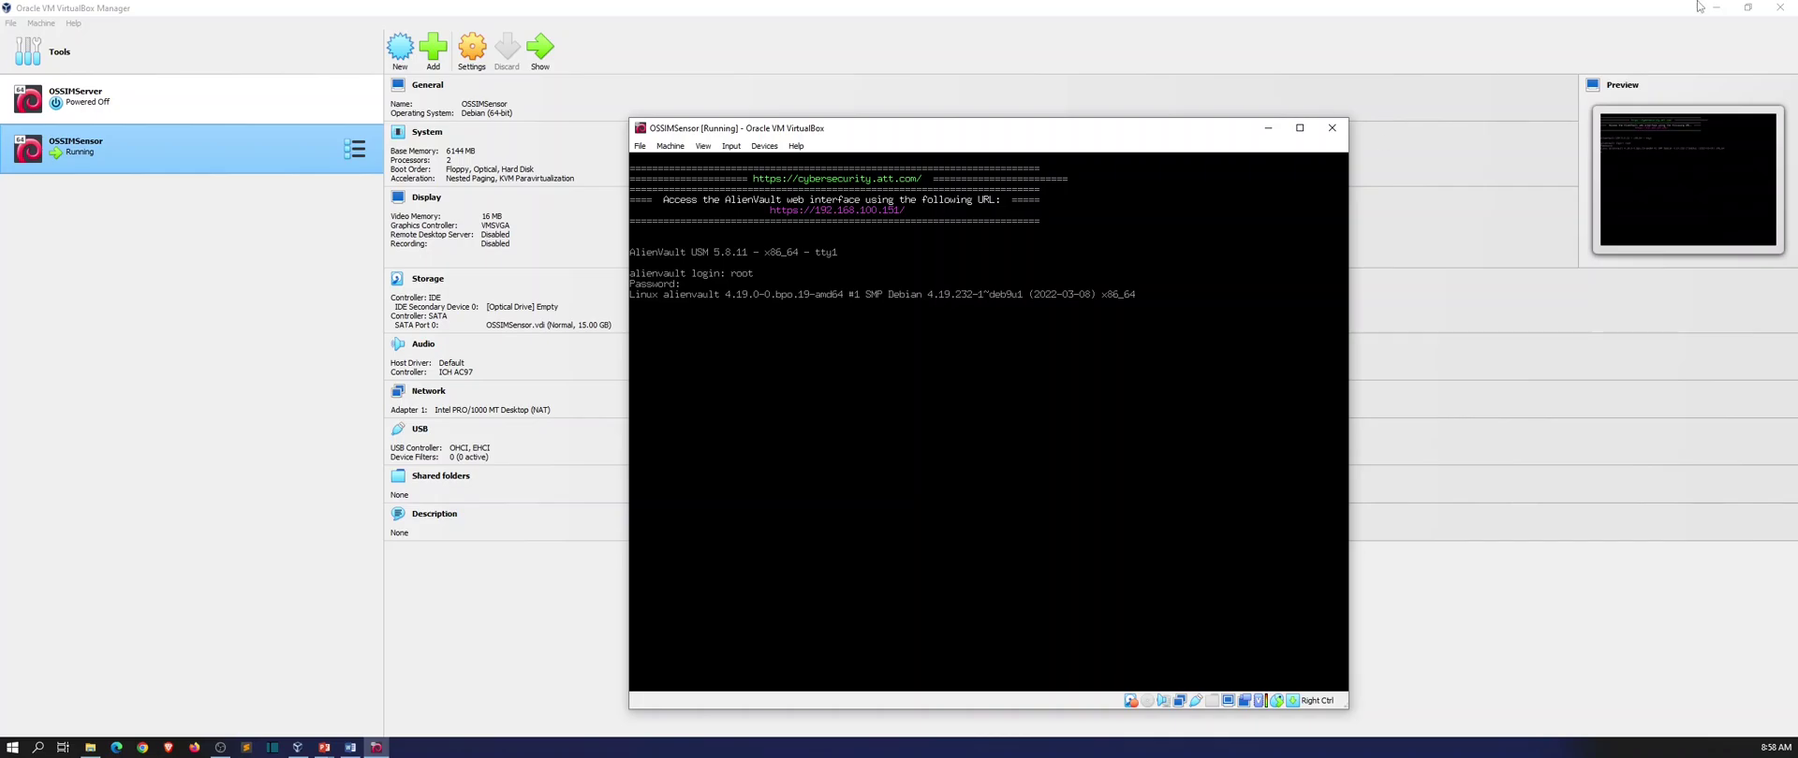
left_click(302, 103)
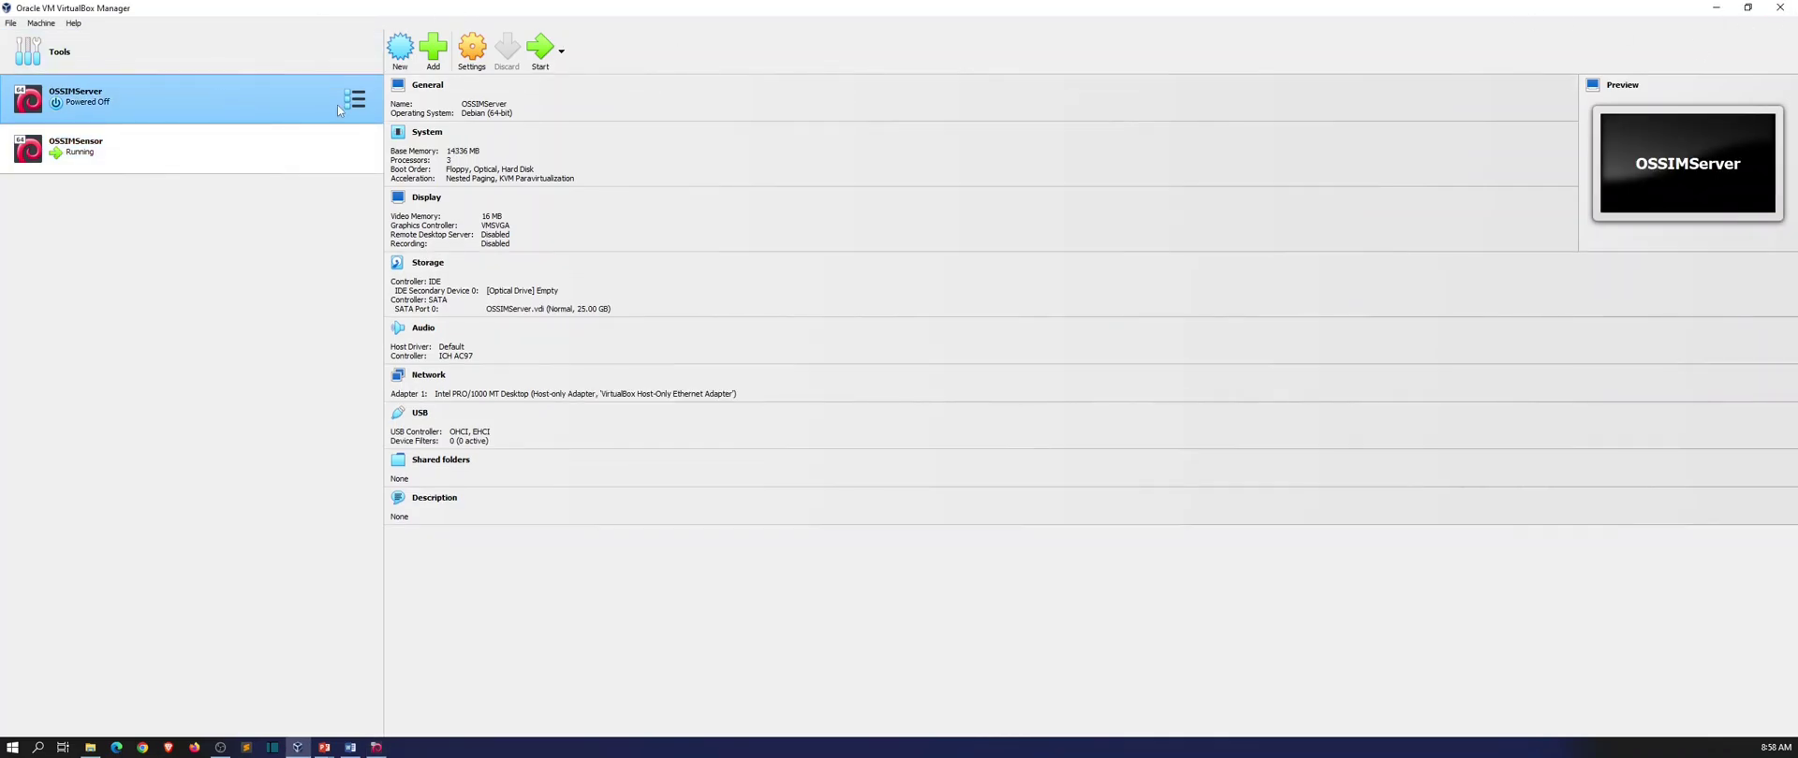
left_click(534, 56)
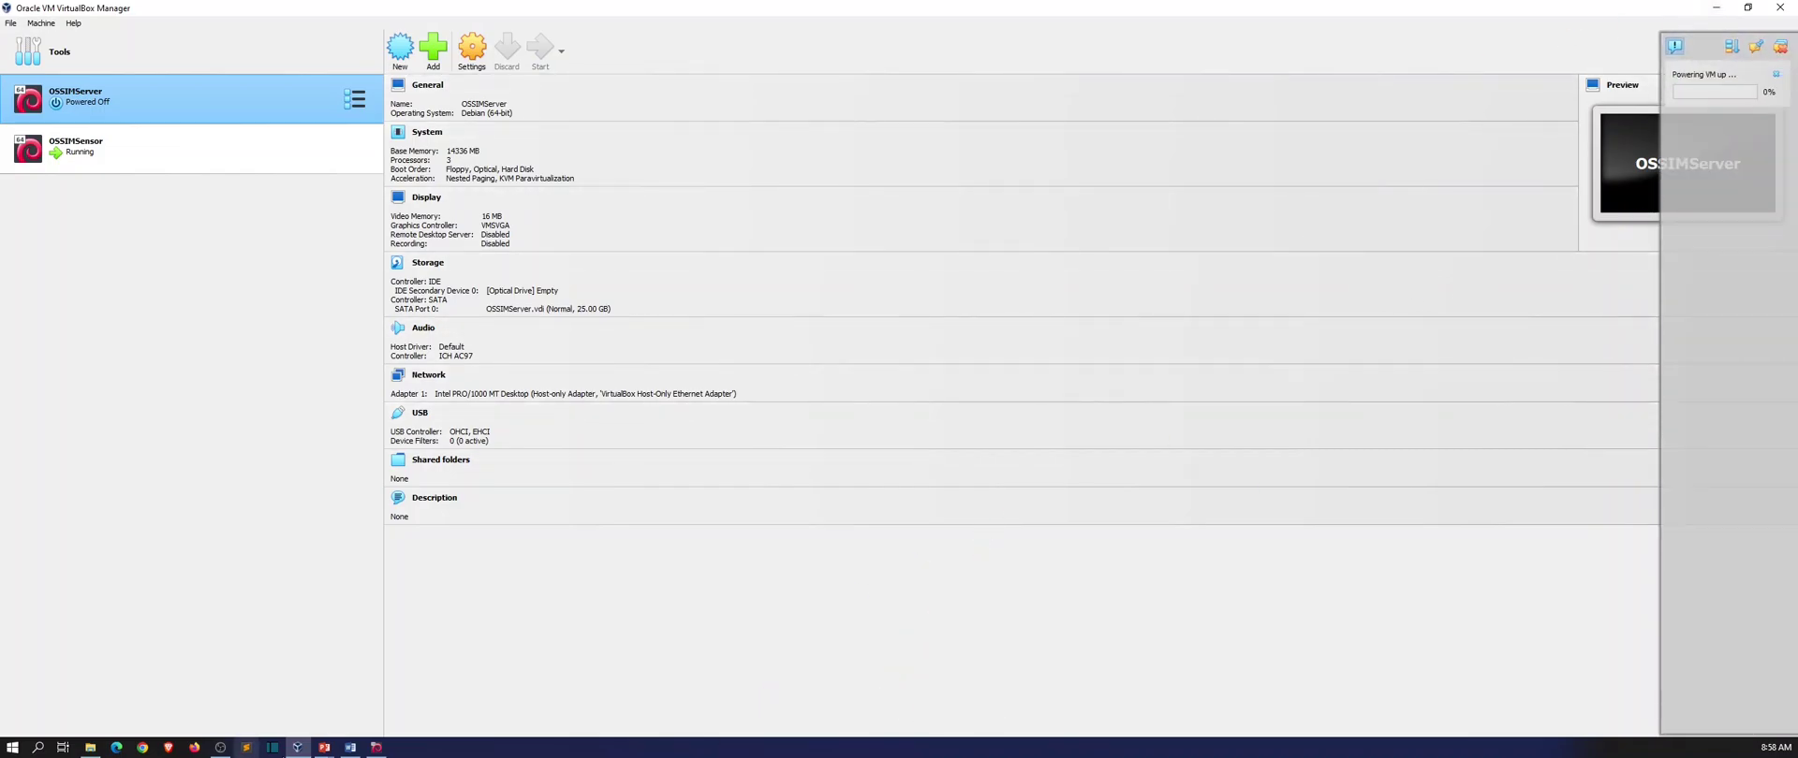
left_click(375, 748)
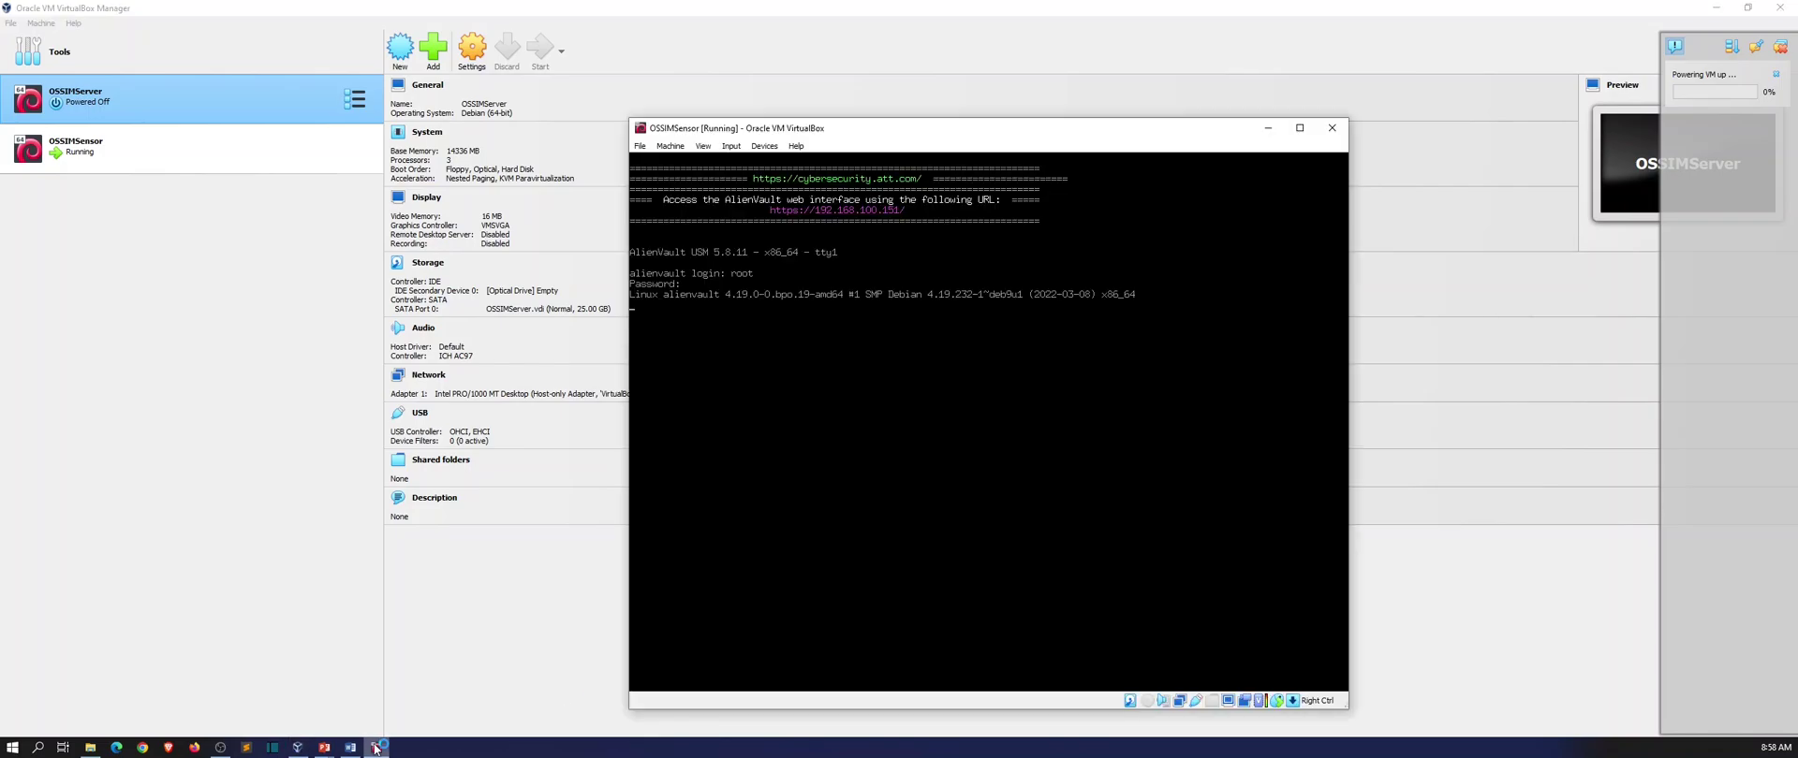
left_click_drag(917, 138, 481, 103)
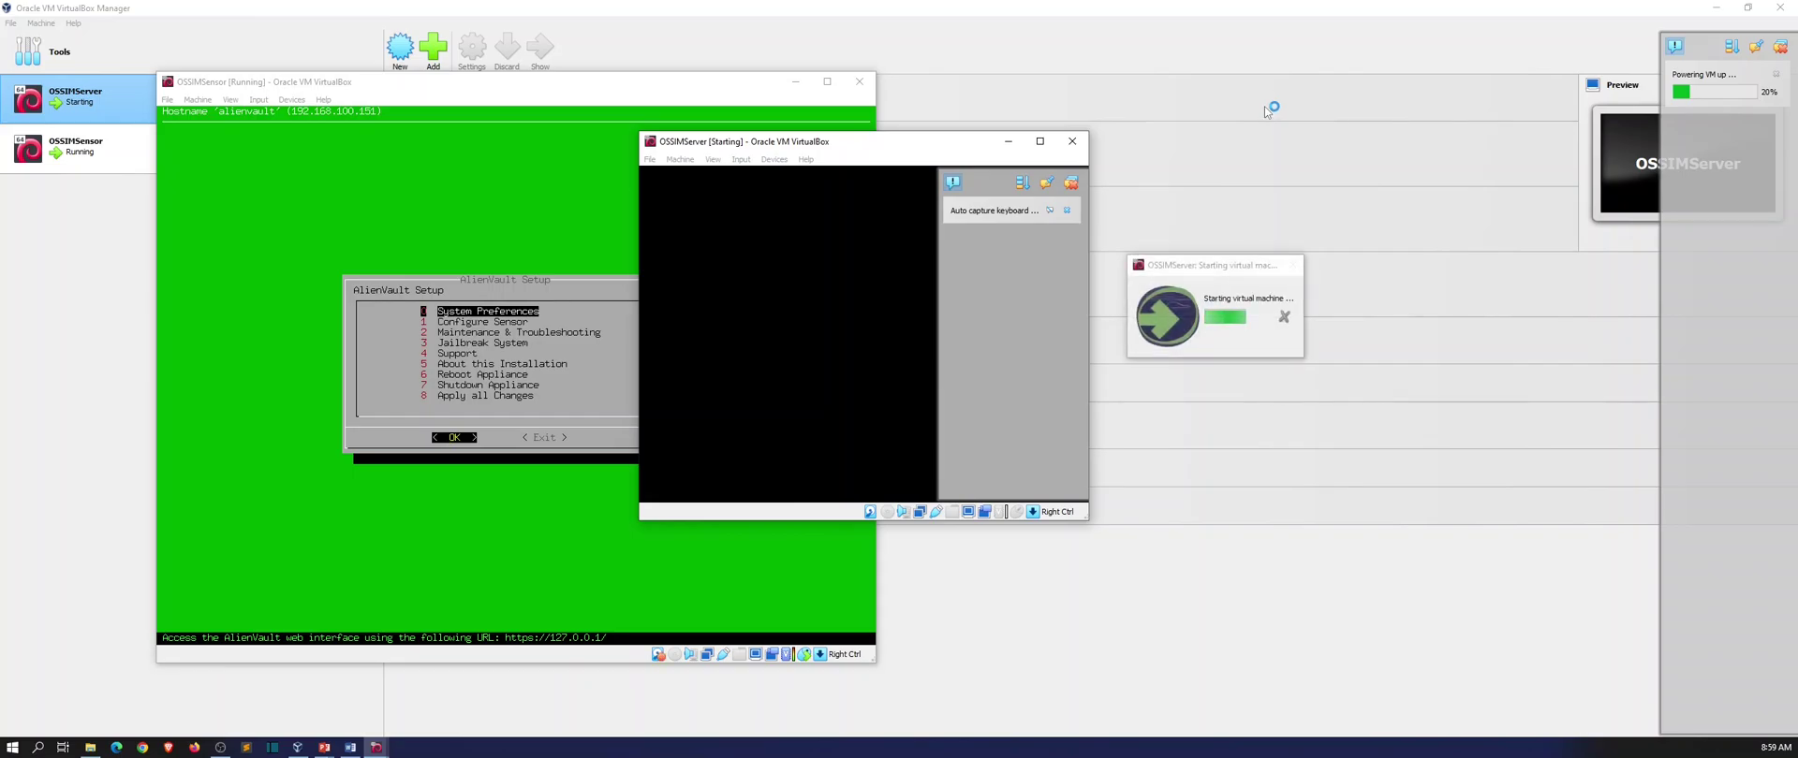
Choose Shutdown Appliance in the sensor console and confirm it, keeping the OSSIMServer window aside.
left_click_drag(930, 147, 1214, 100)
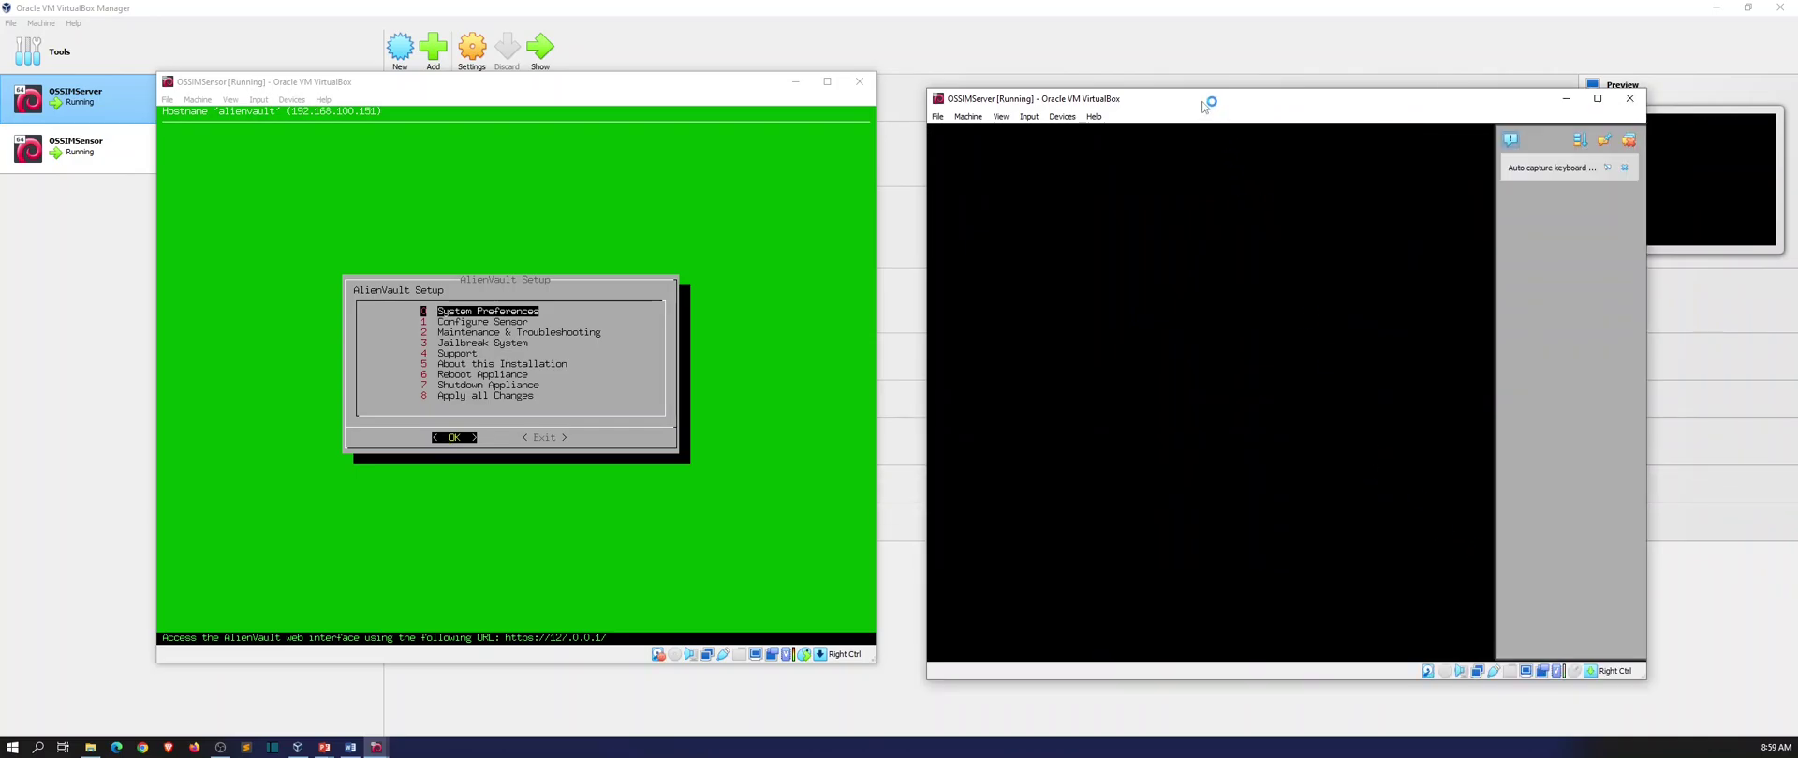
left_click_drag(1204, 106, 1211, 89)
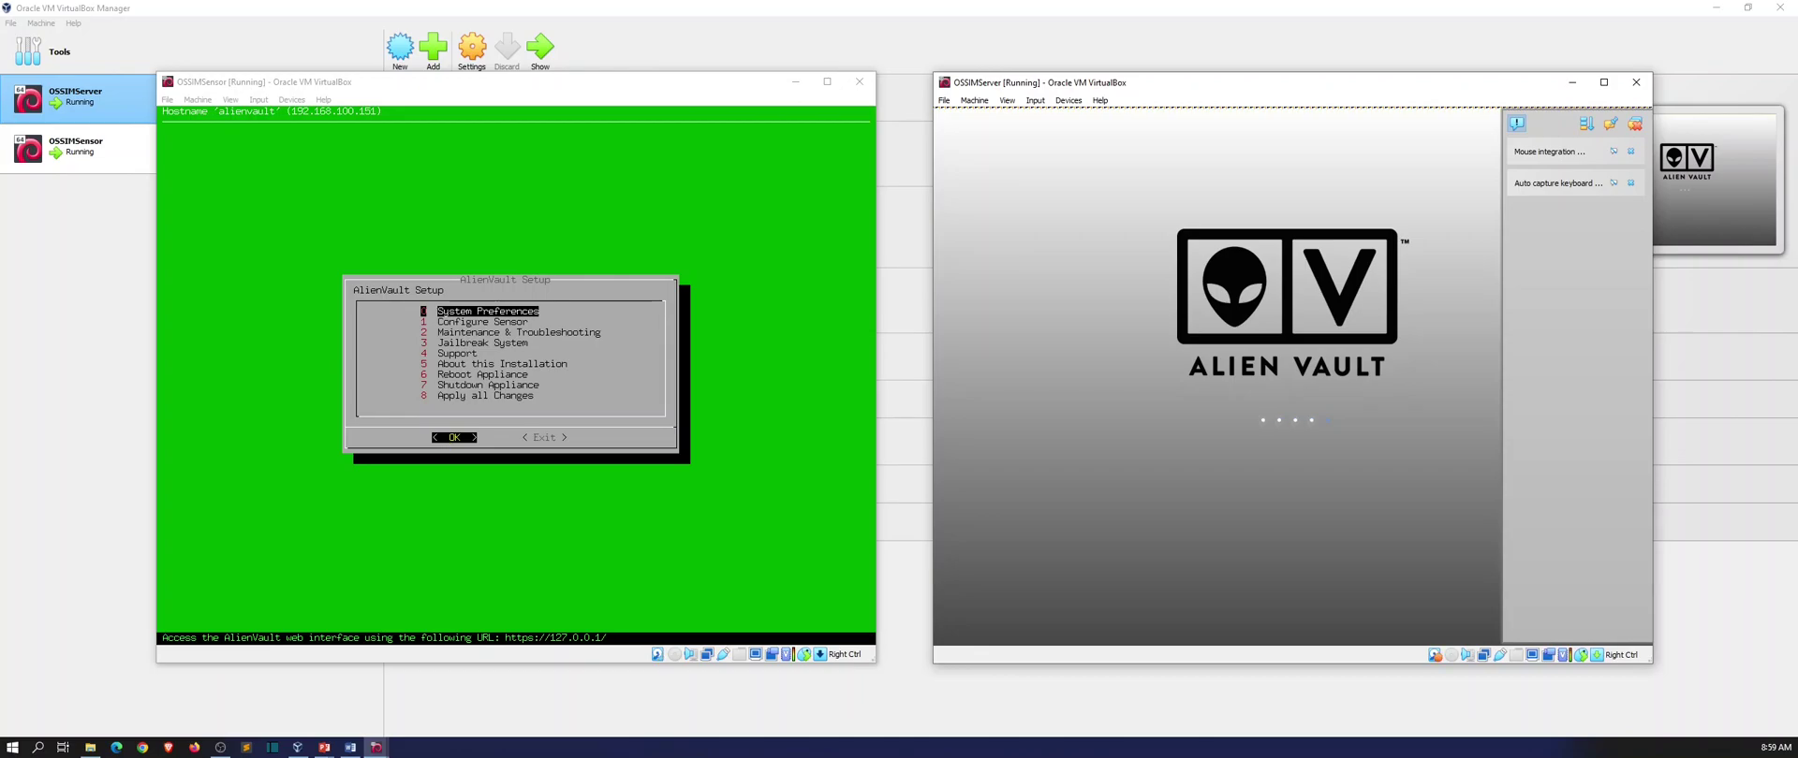
left_click(453, 438)
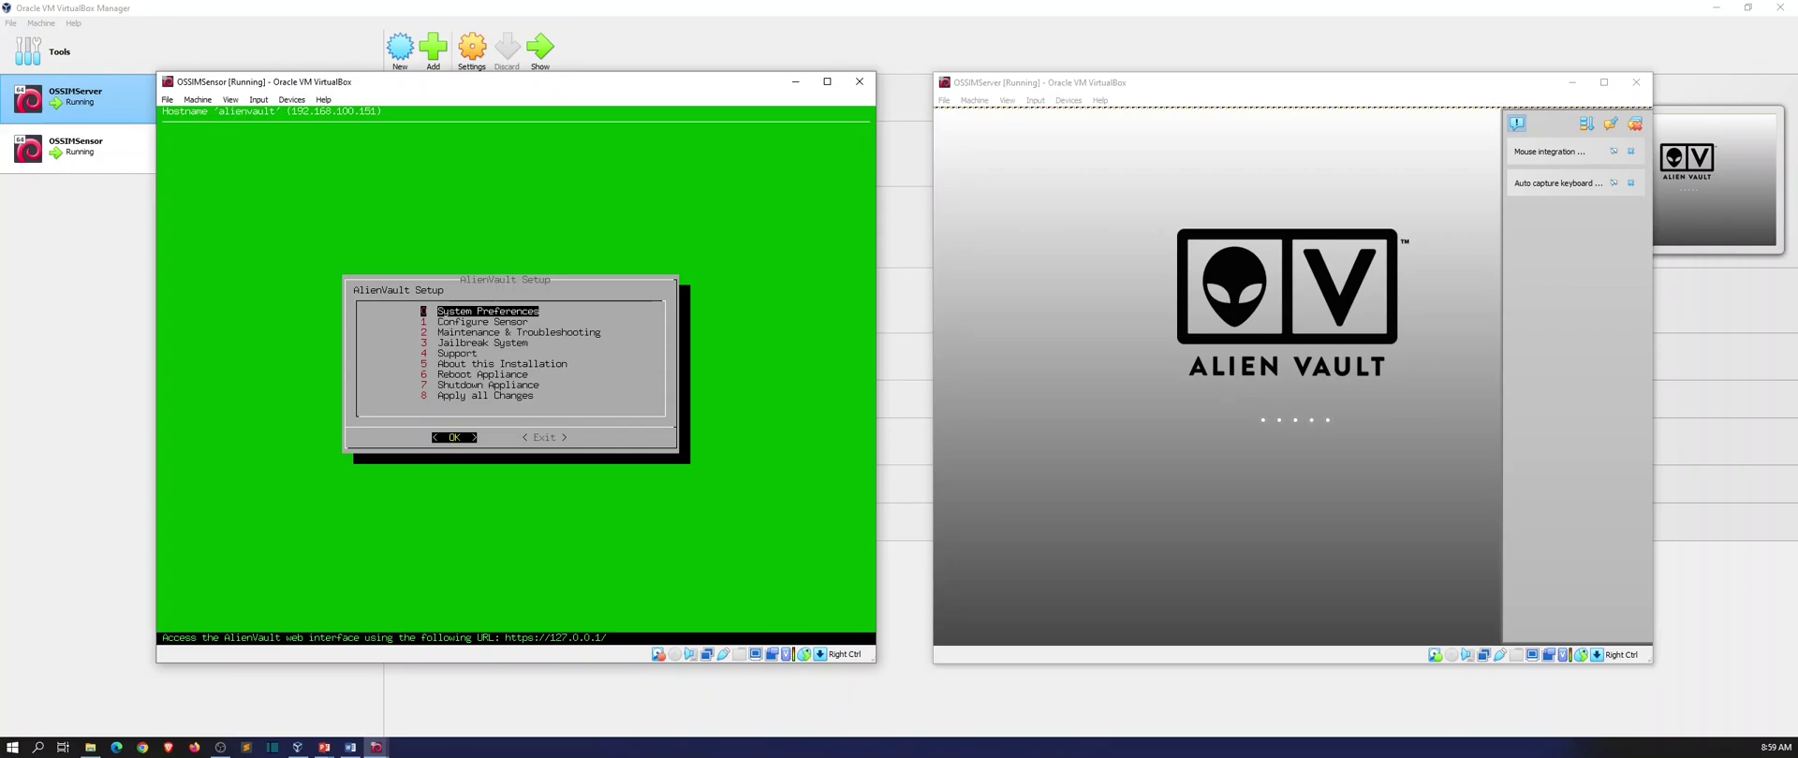
key("Down")
key("Down")
key("Down")
key("Down")
key("Down")
key("Down")
key("Down")
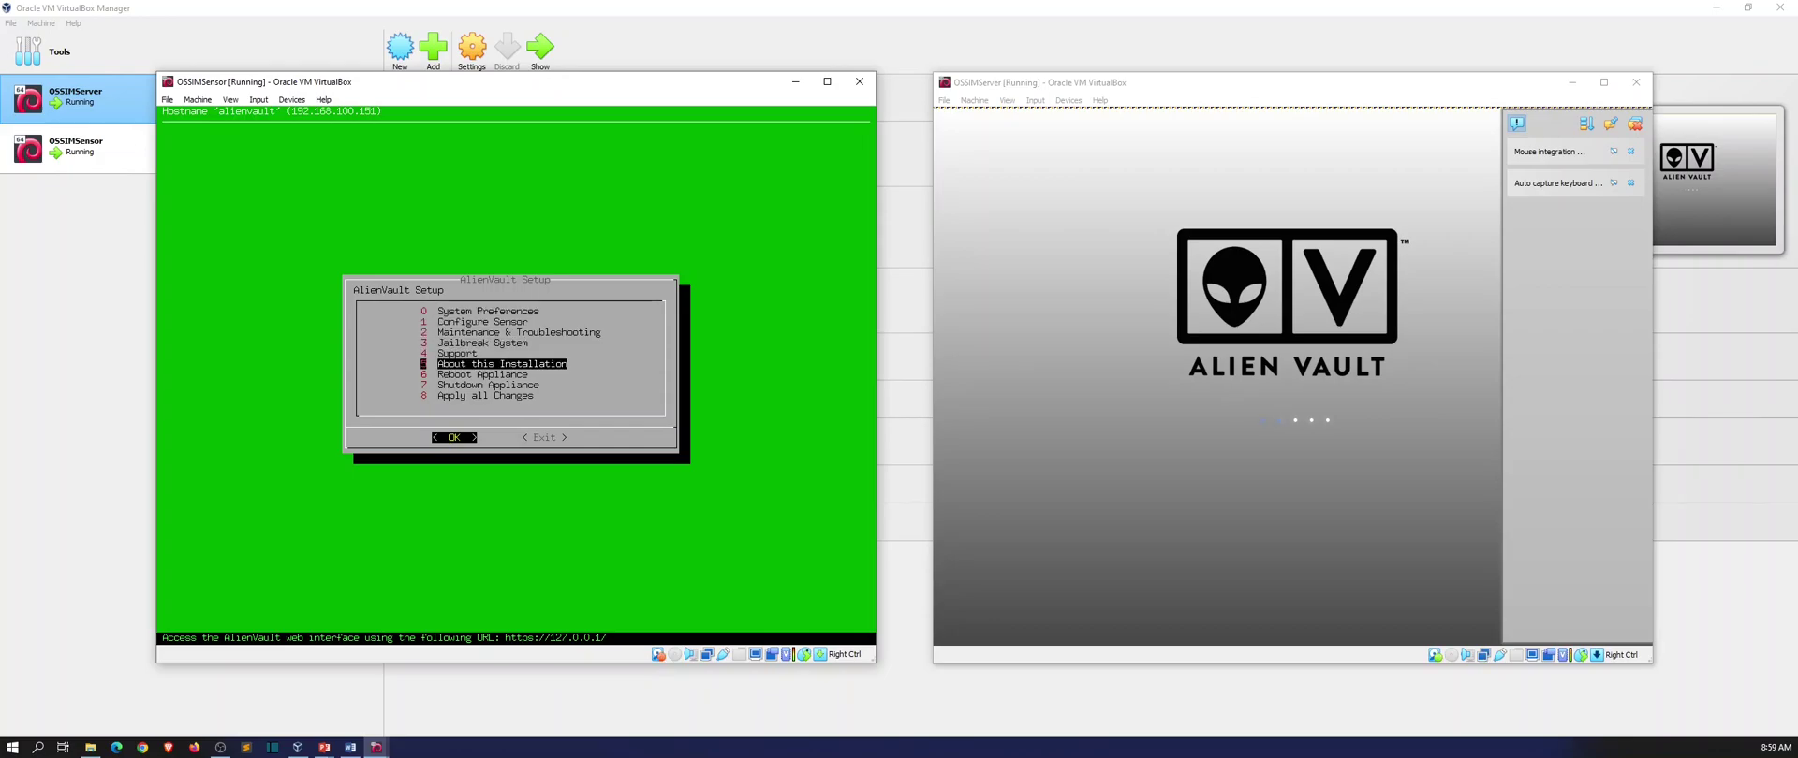
key("Return")
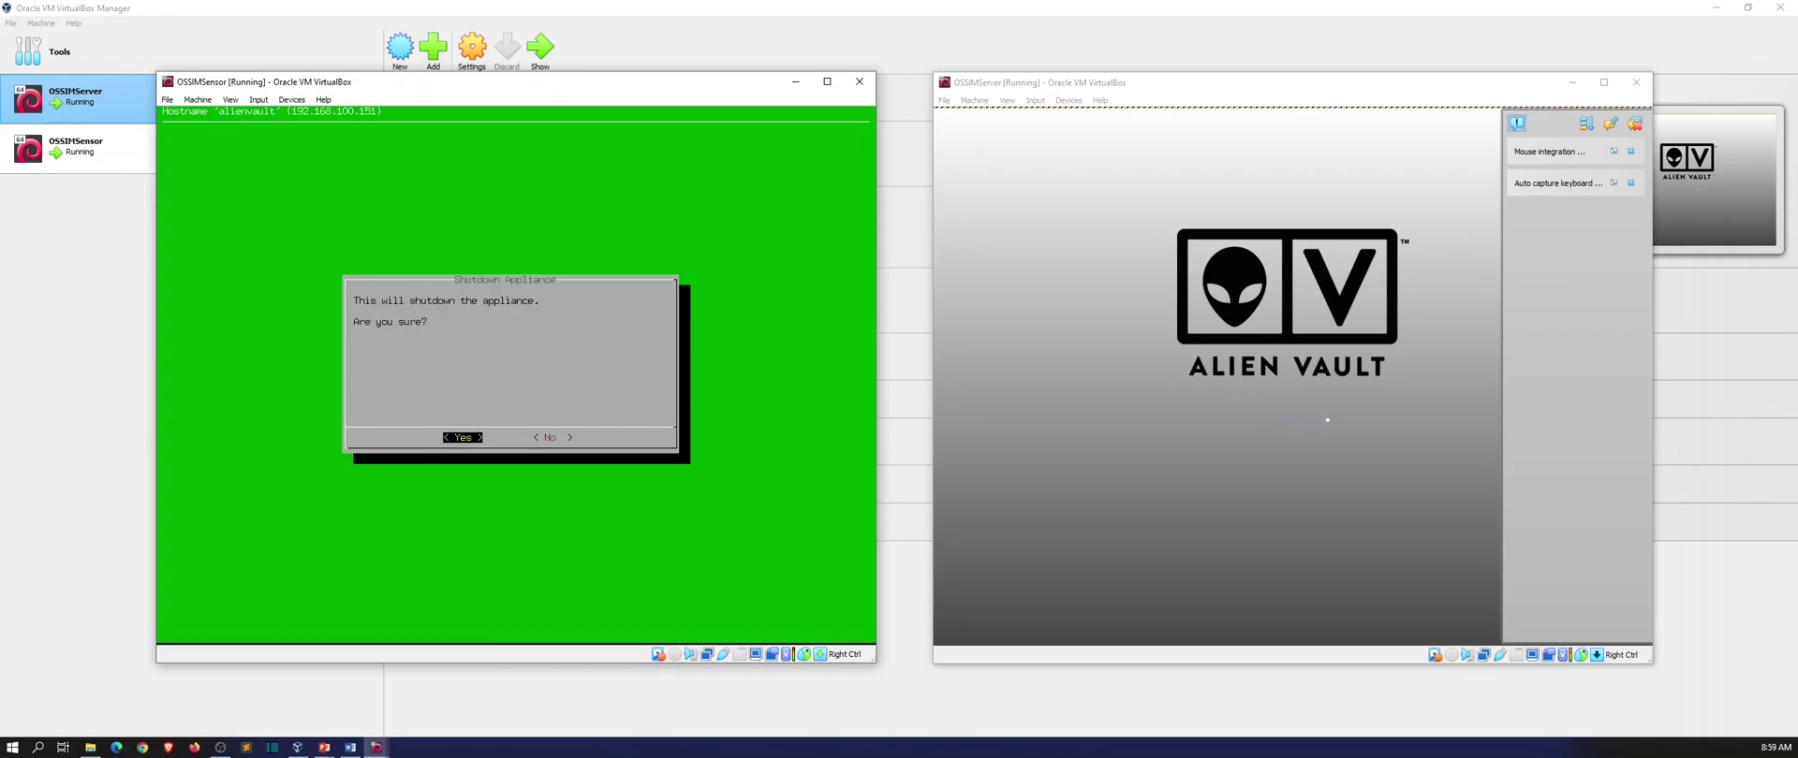
key("Return")
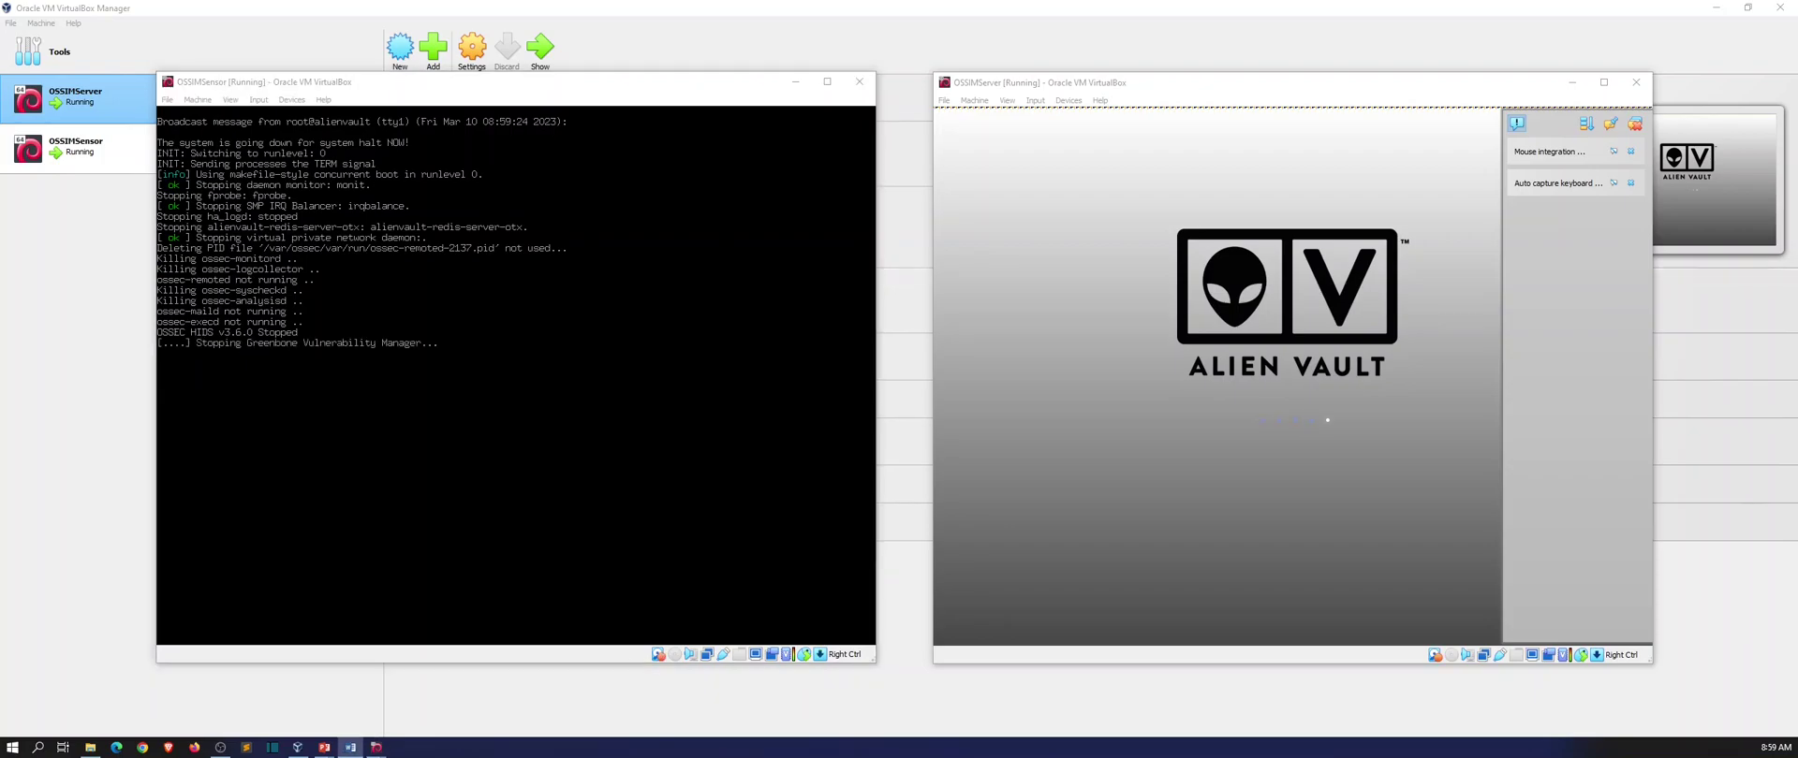
left_click(1636, 125)
left_click_drag(1376, 86, 1491, 42)
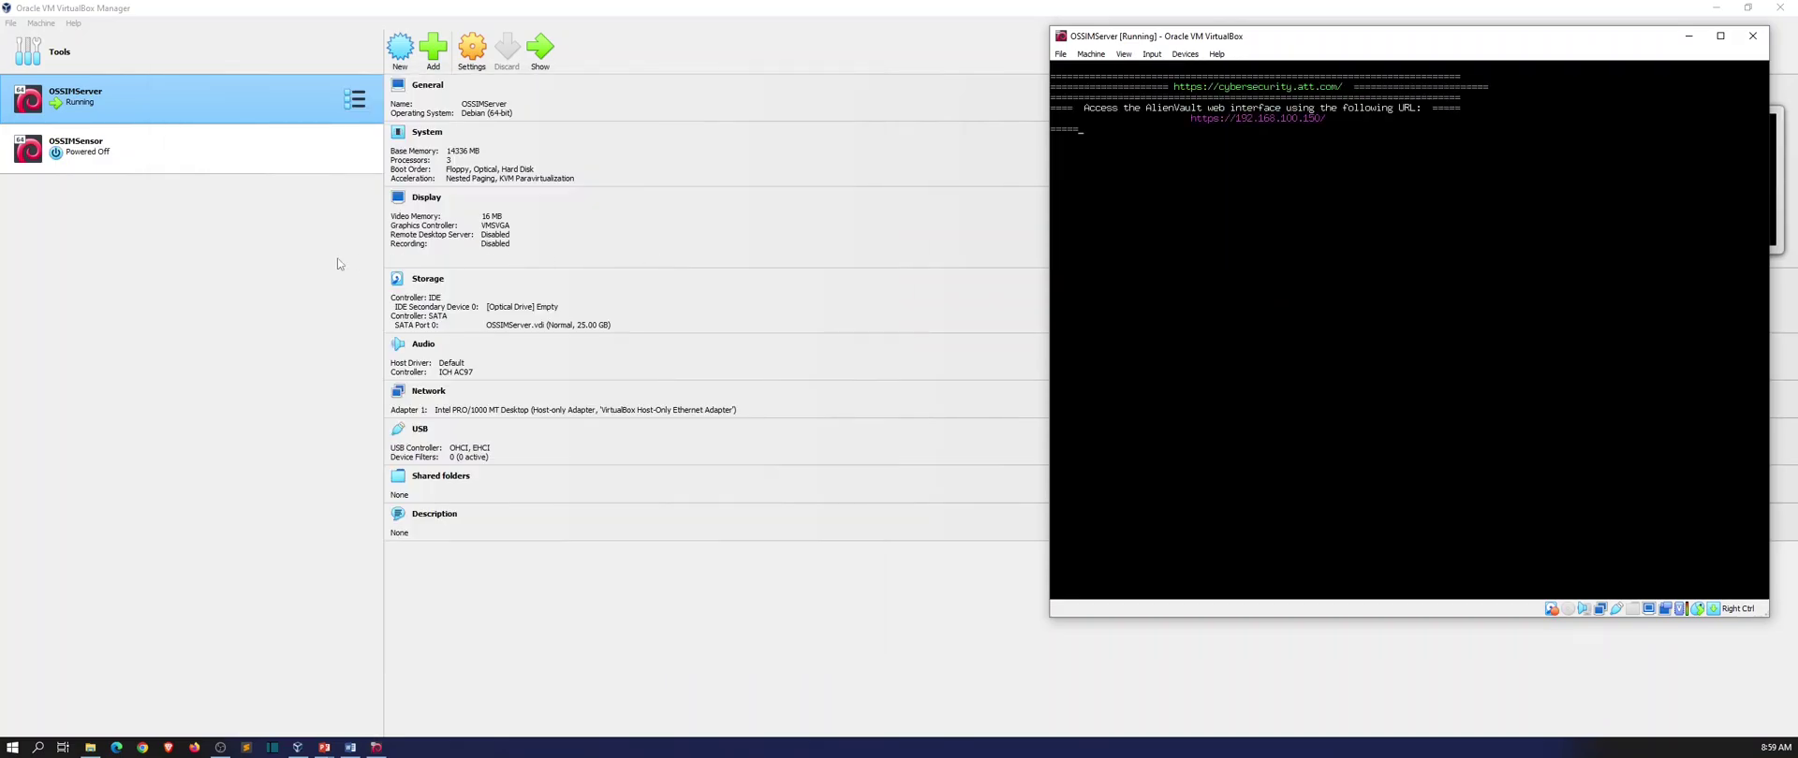
In OSSIMSensor's network settings, attach Adapter 1 to the Host-only Adapter.
left_click(245, 154)
right_click(245, 154)
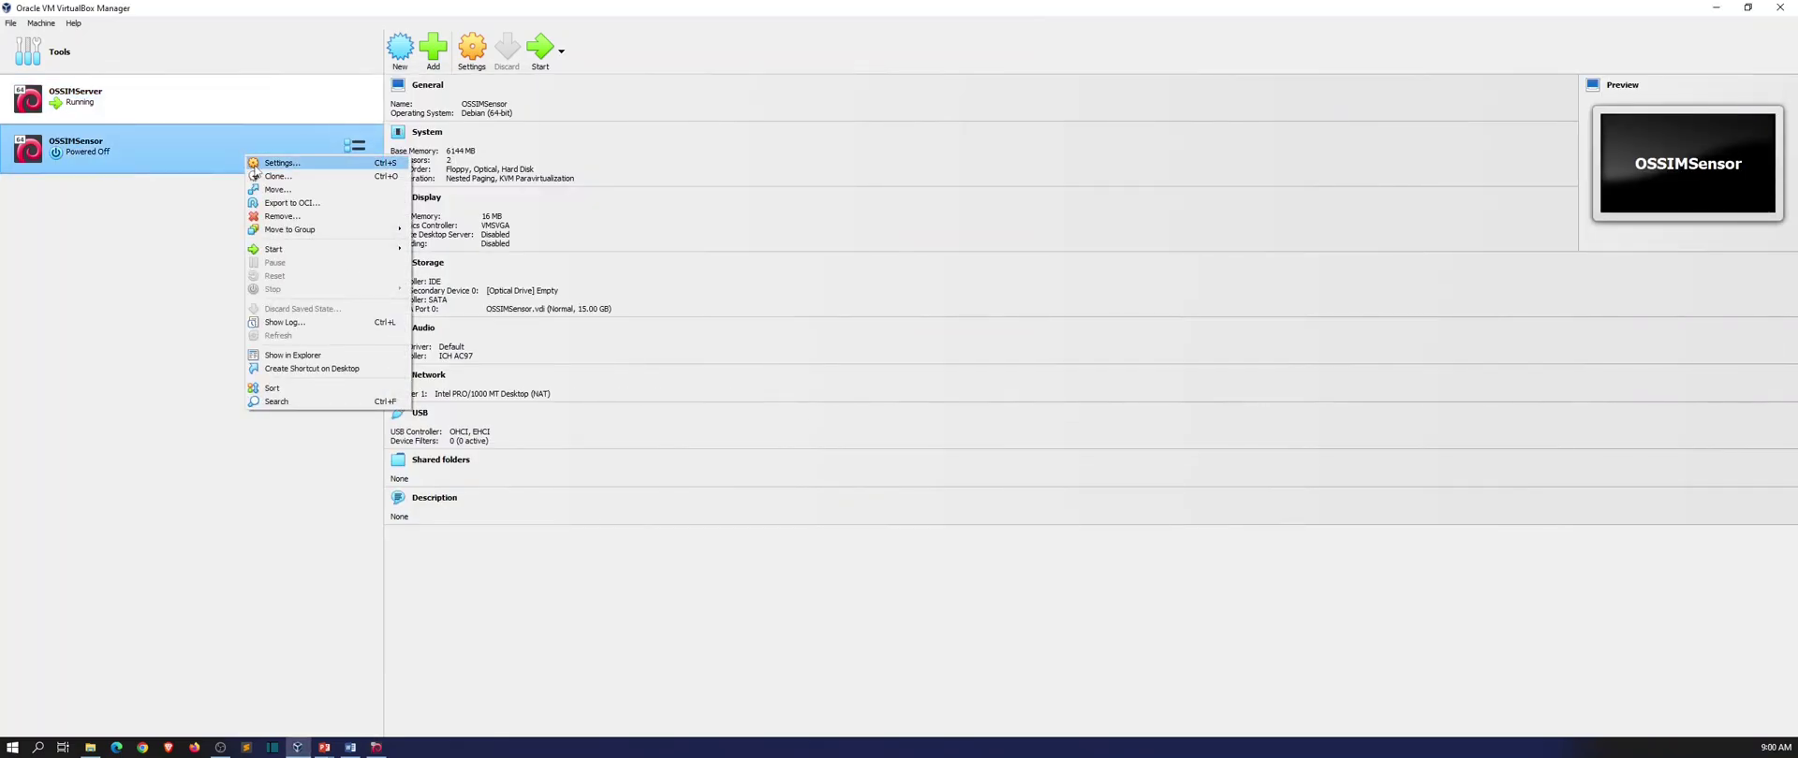
key("Escape")
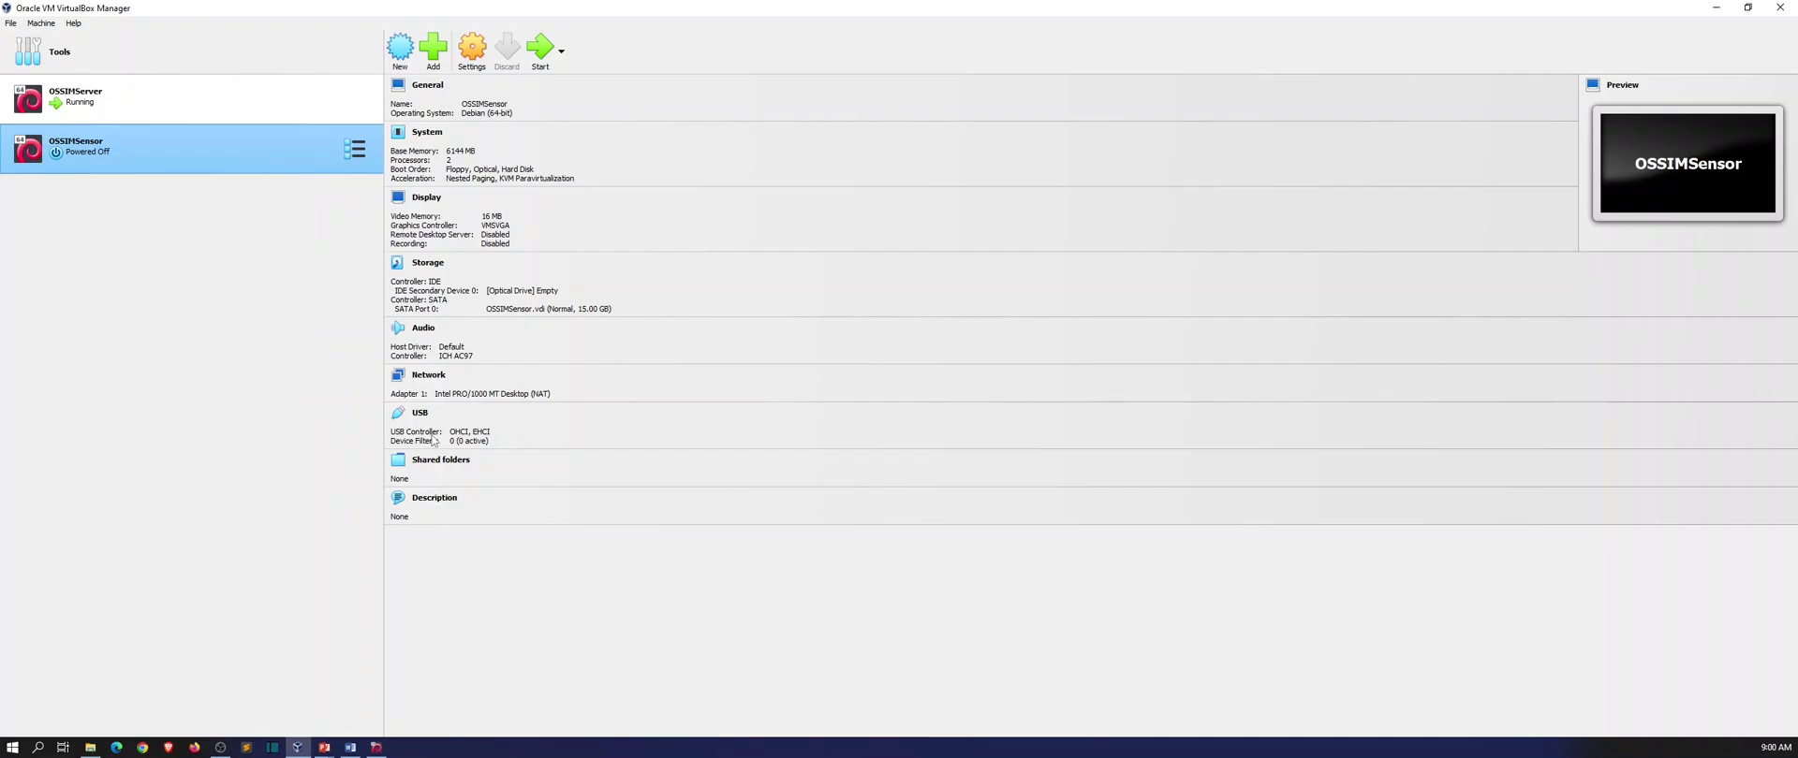
key("ctrl+s")
left_click(719, 365)
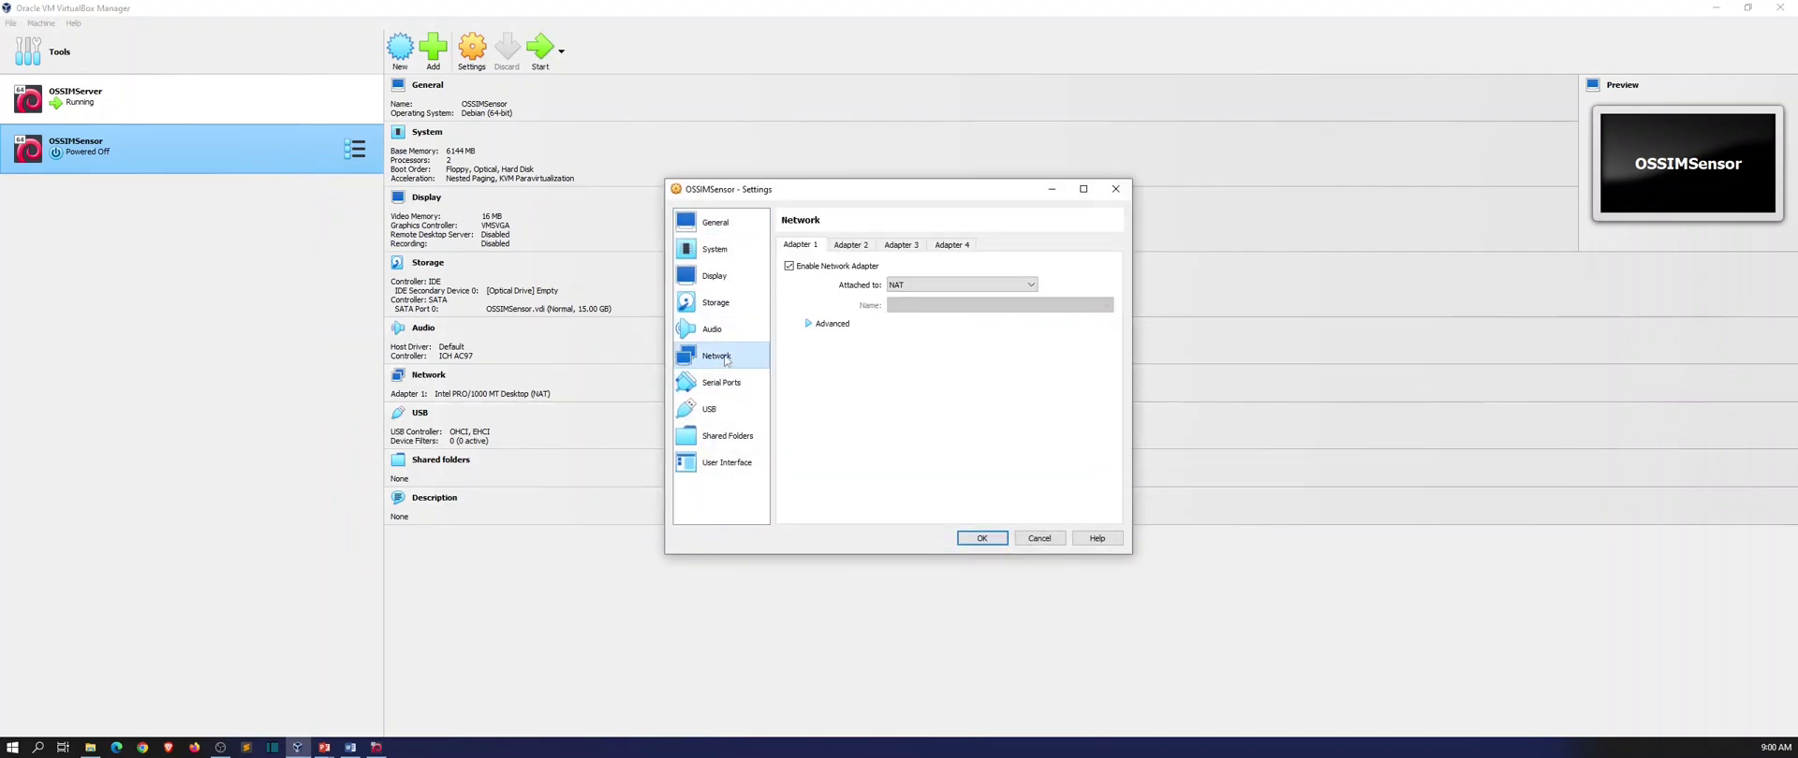
left_click(913, 286)
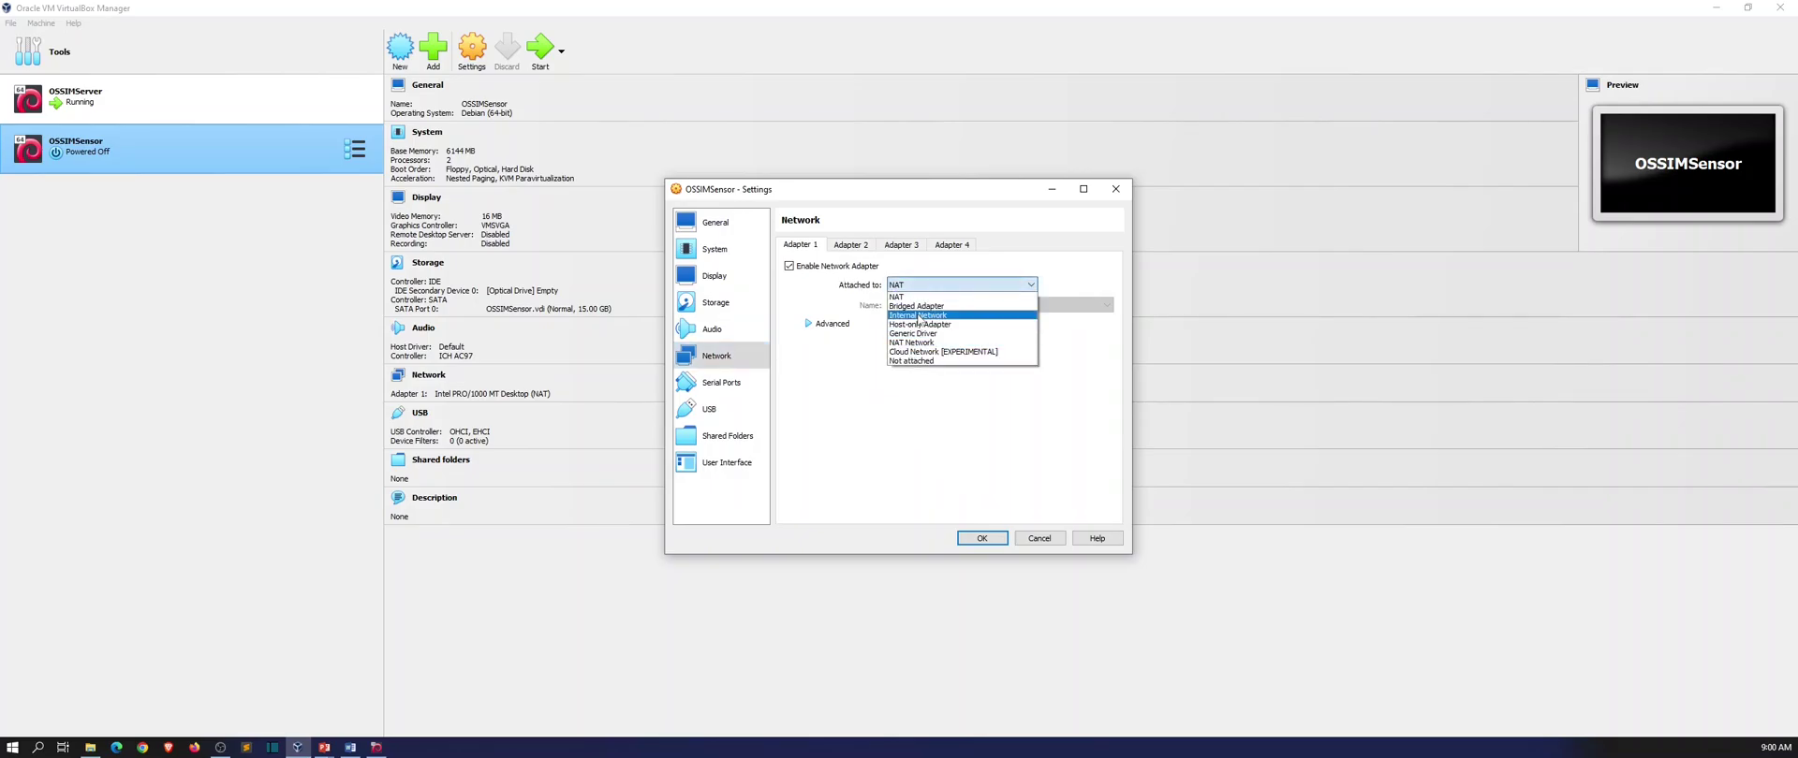
left_click(918, 324)
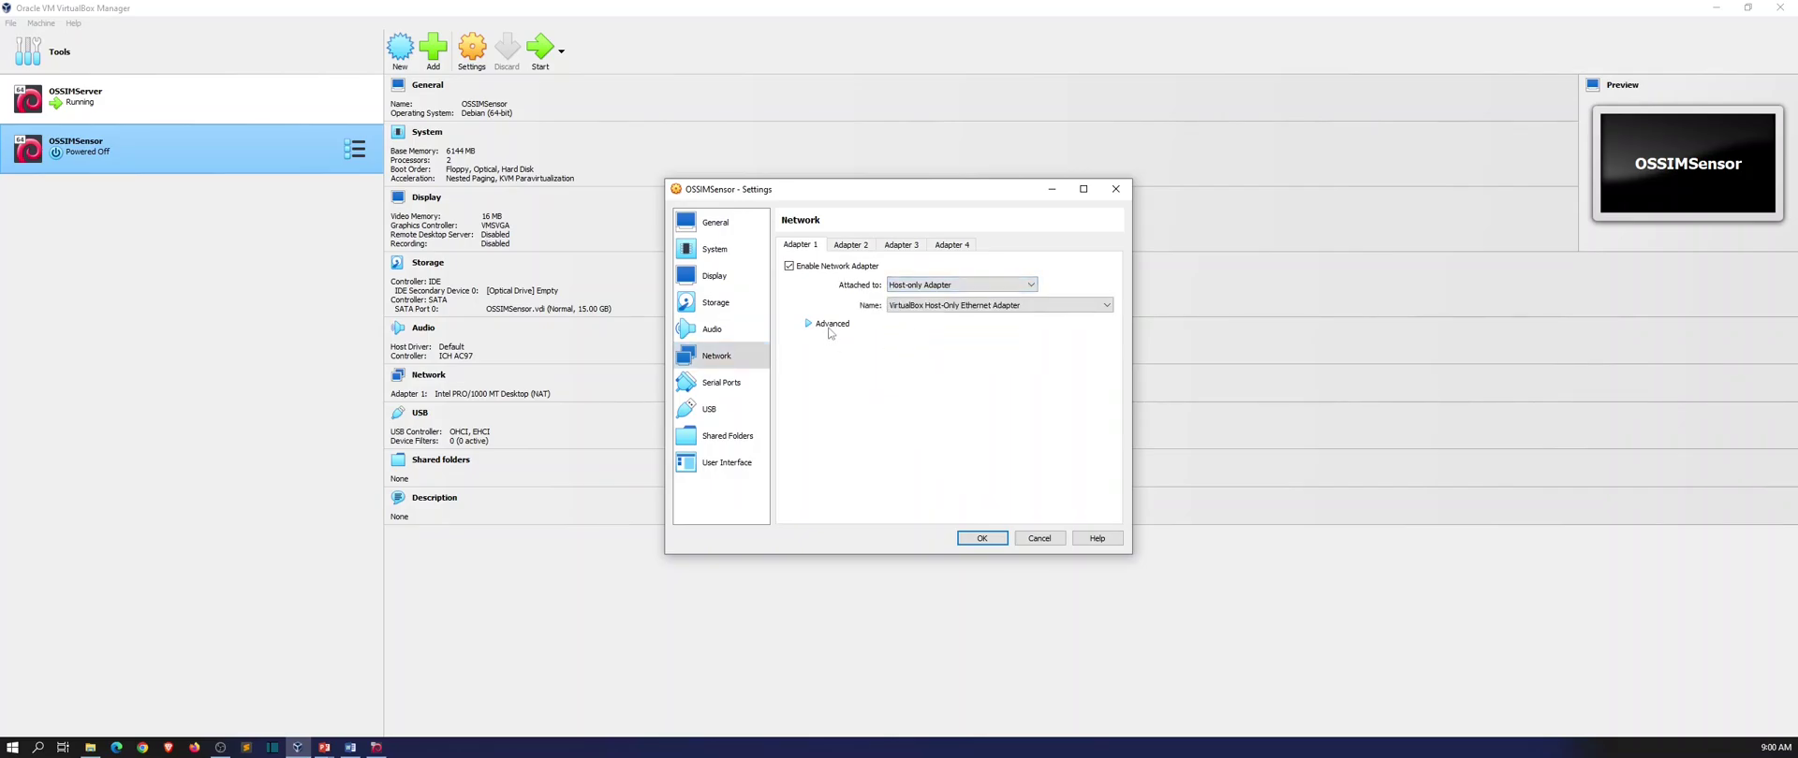
Enable Adapter 2 as Host-only with Promiscuous Mode Allow All, and save the settings.
left_click(850, 245)
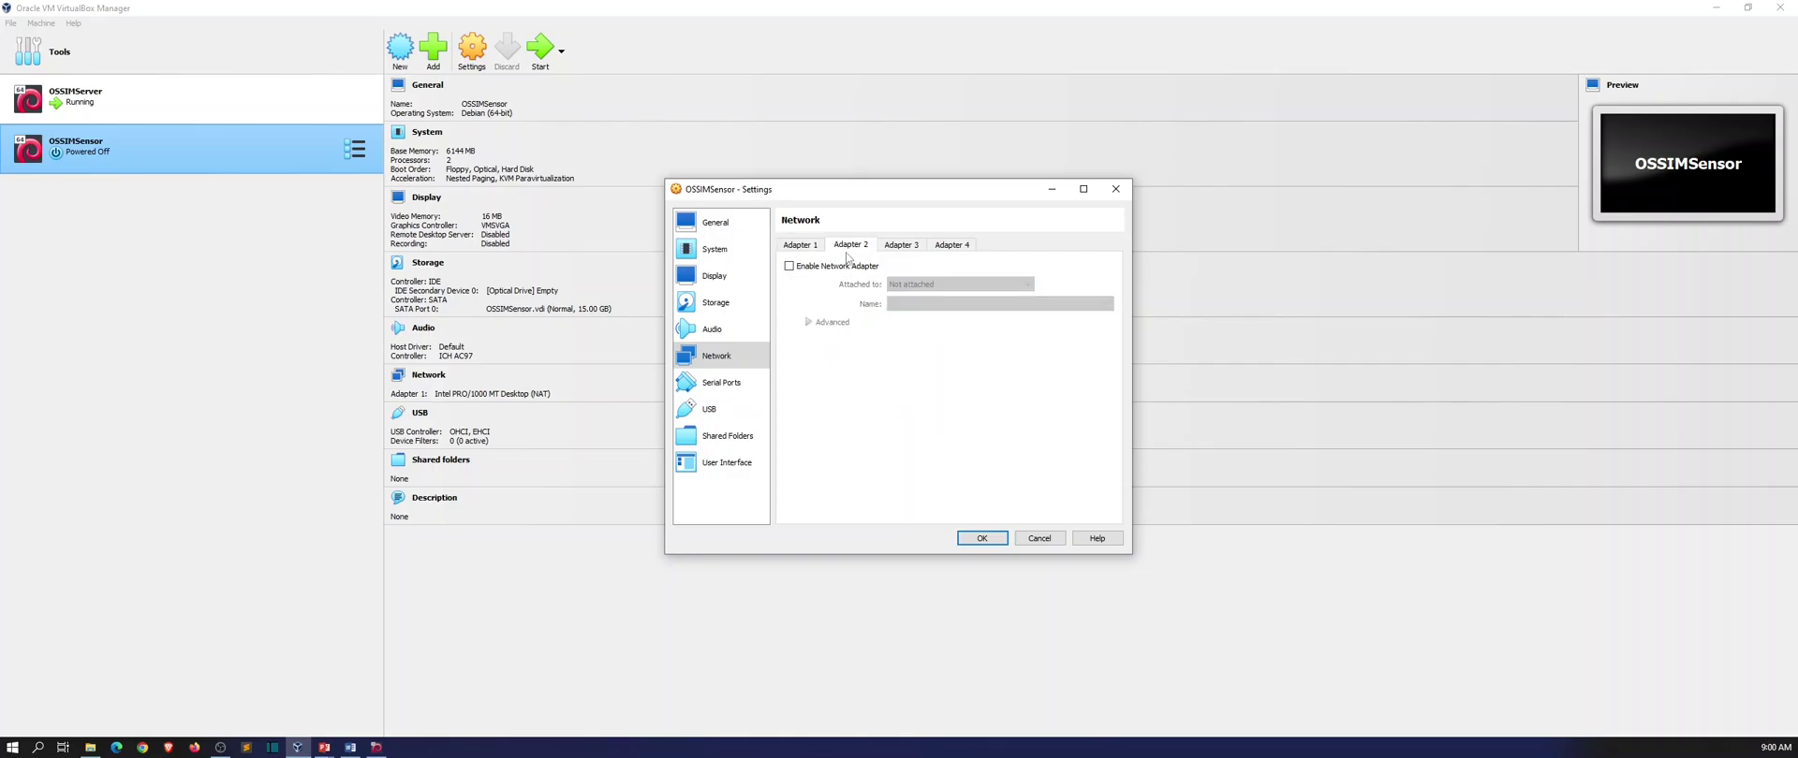
left_click(824, 268)
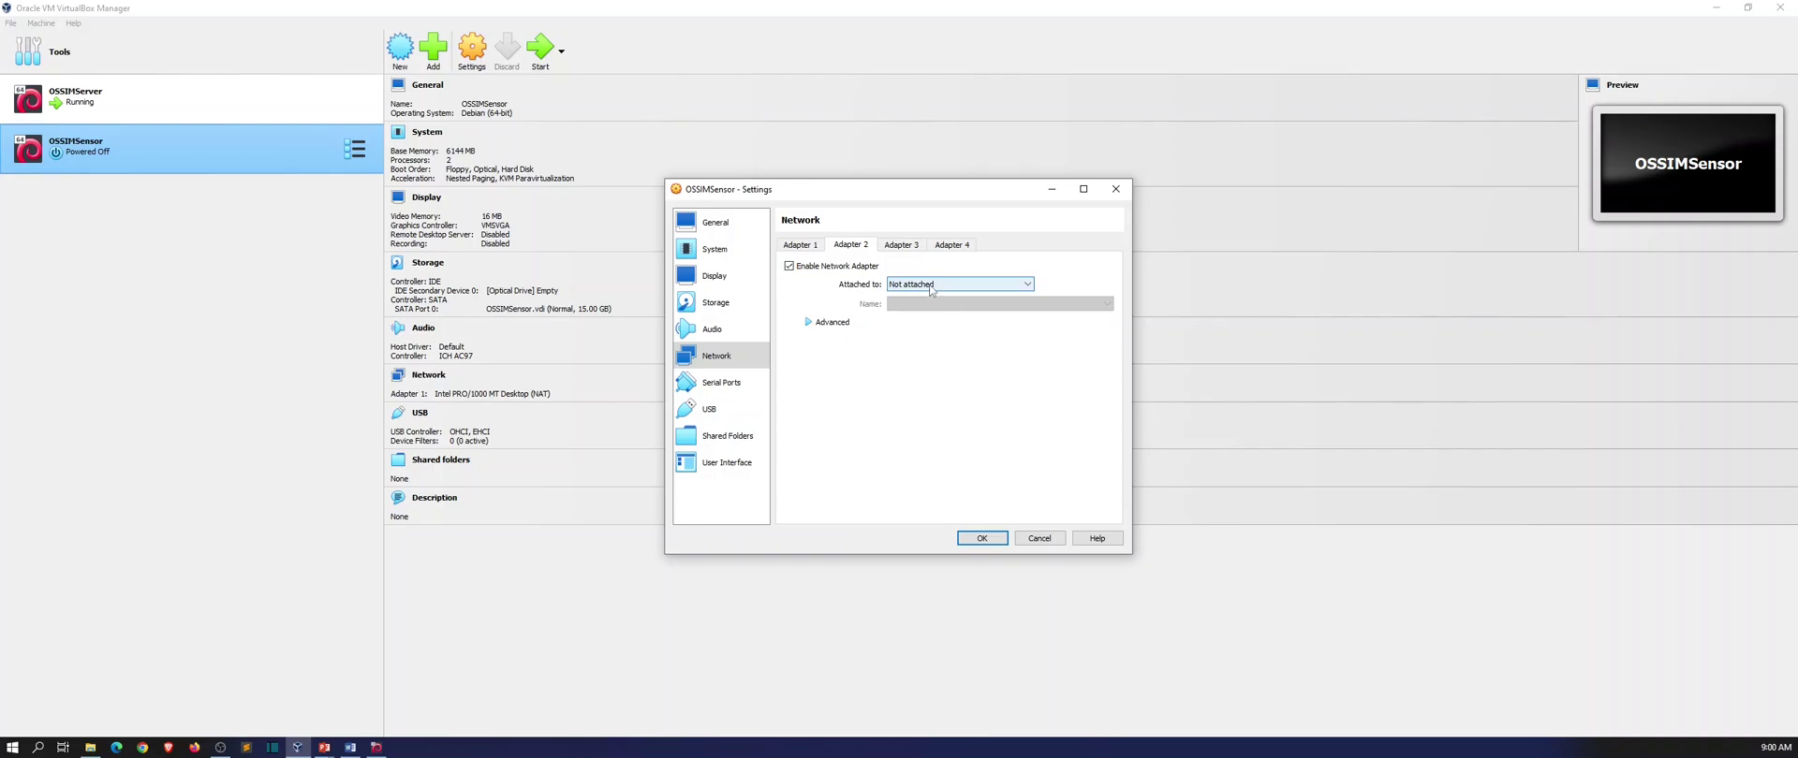
left_click(933, 285)
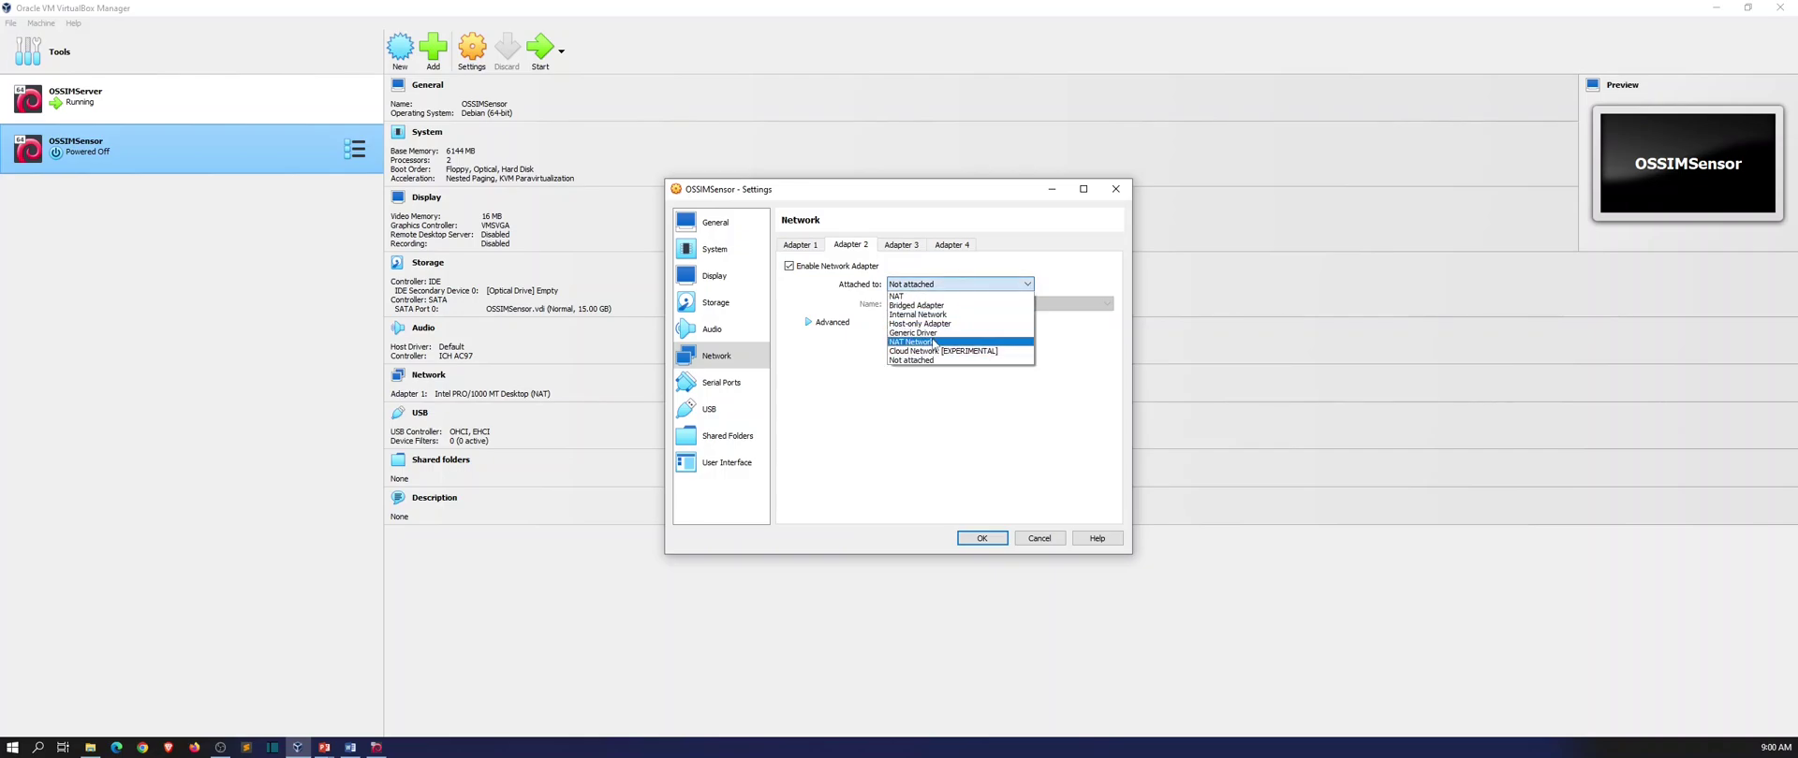
left_click(906, 324)
left_click(831, 322)
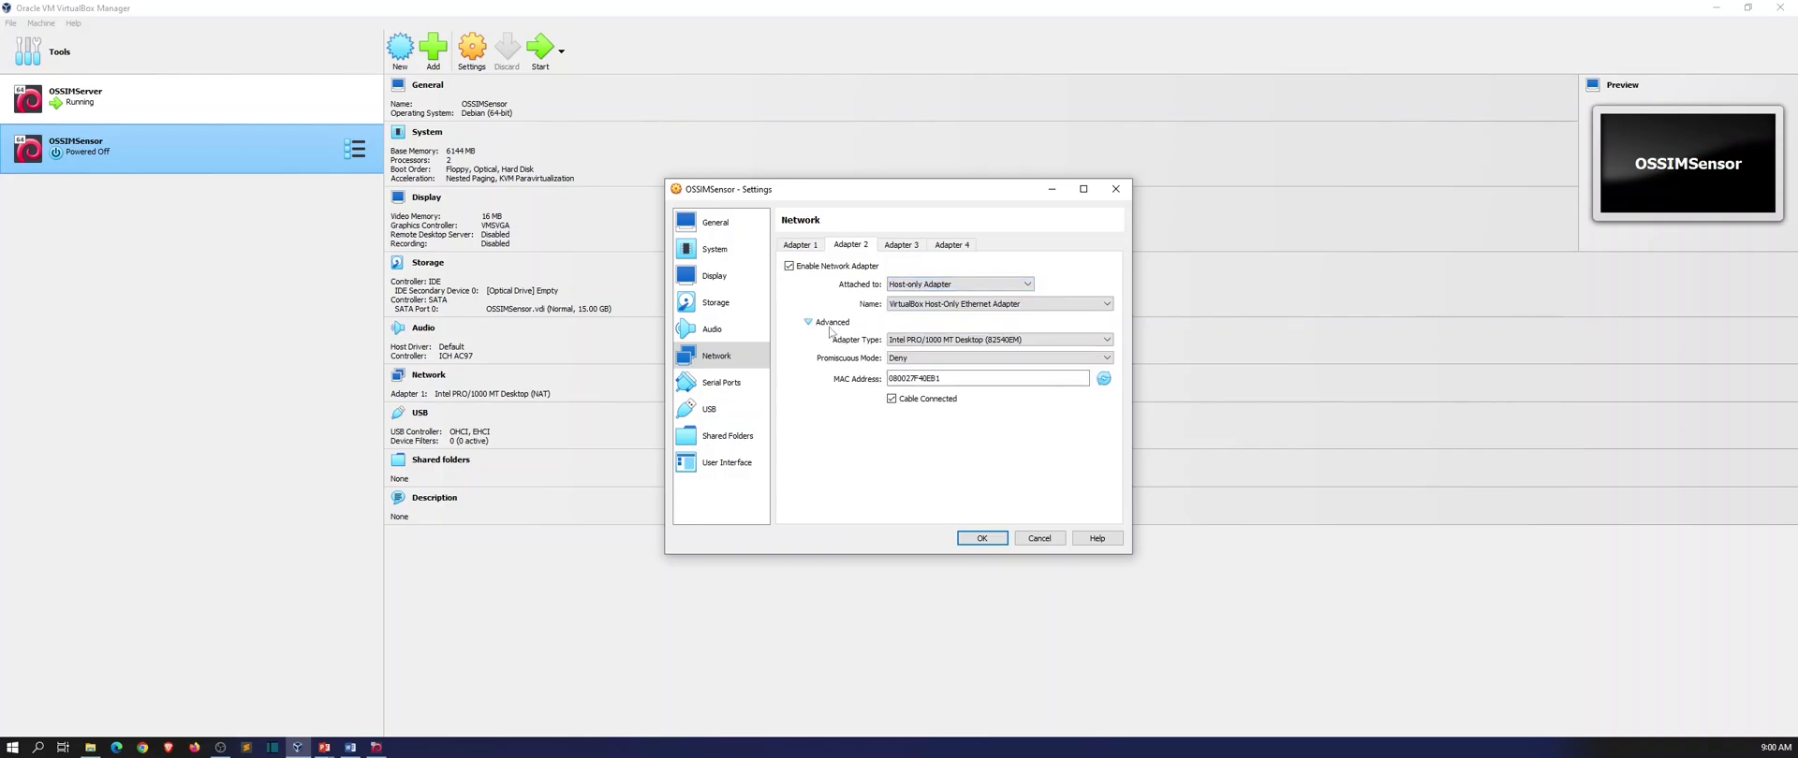
left_click(918, 359)
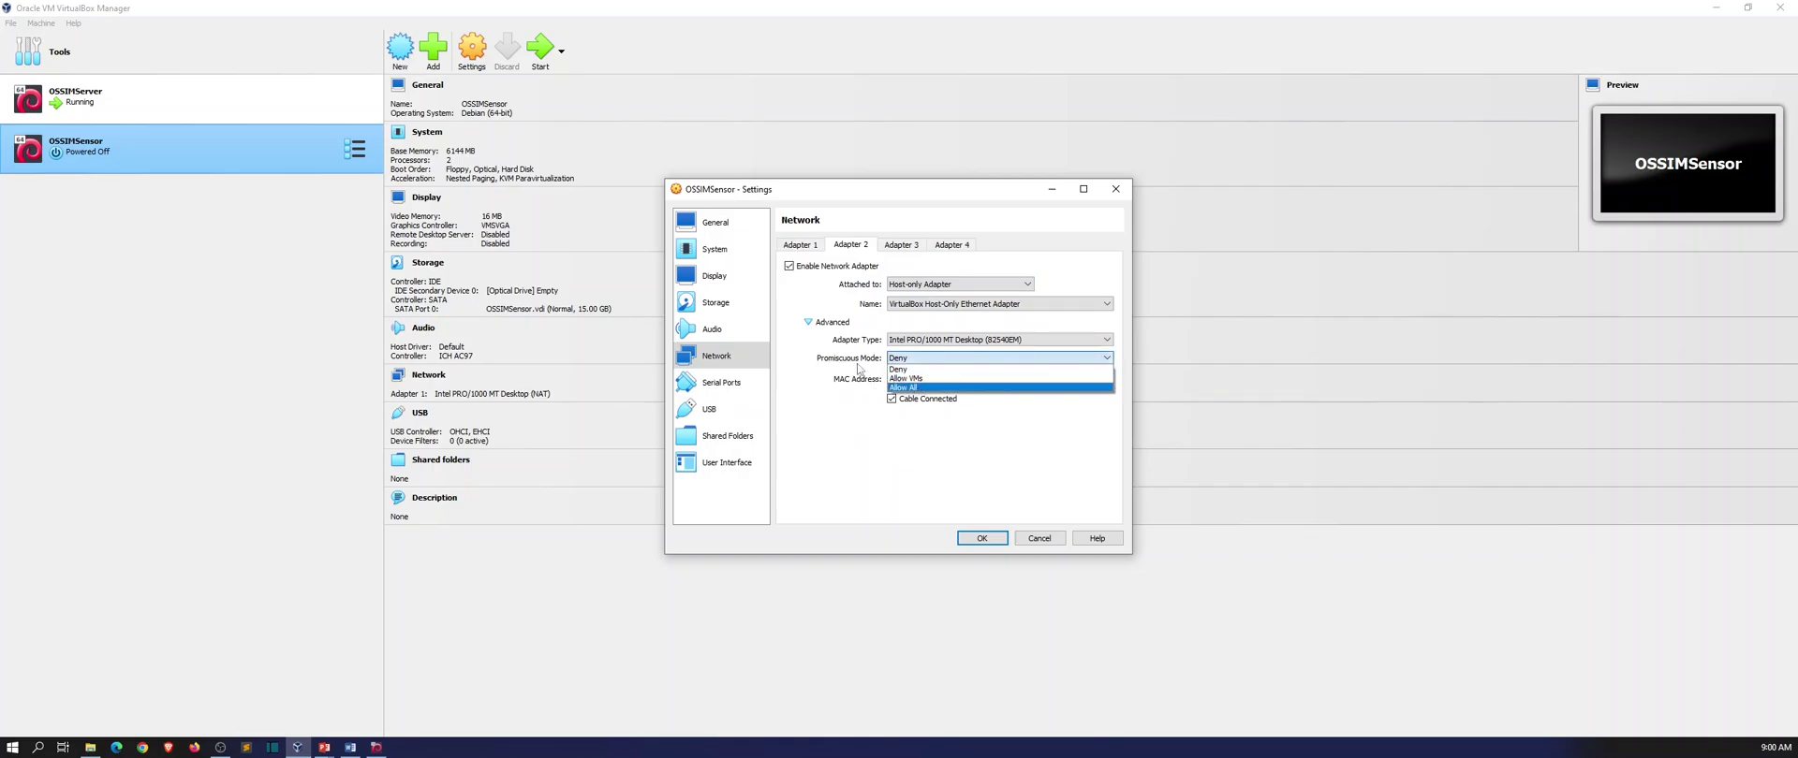
left_click(901, 388)
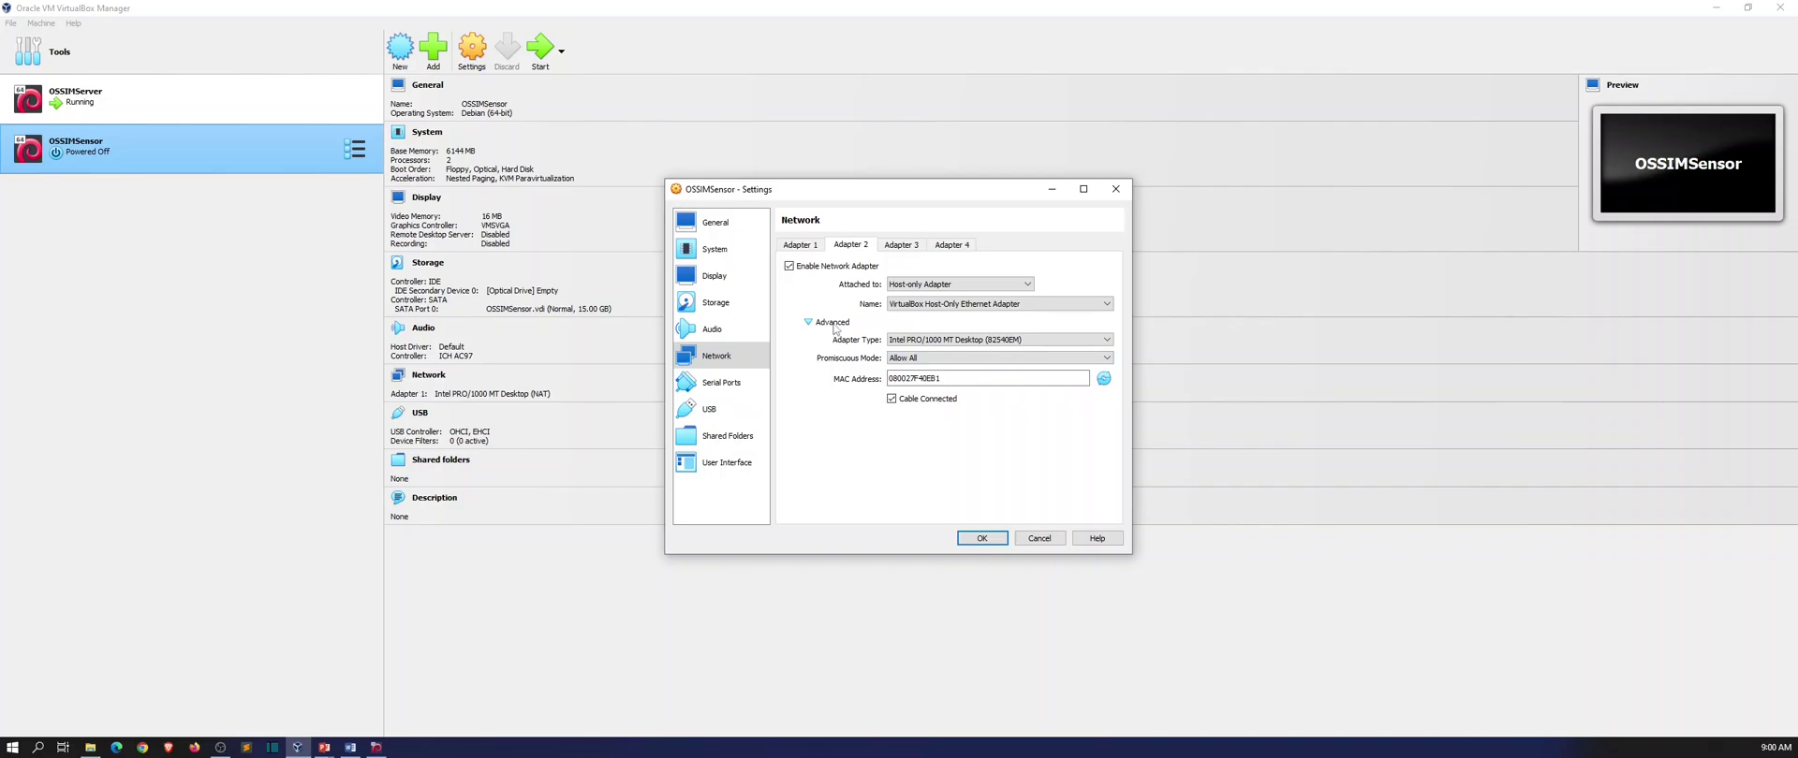
left_click(807, 249)
left_click(843, 251)
left_click(982, 539)
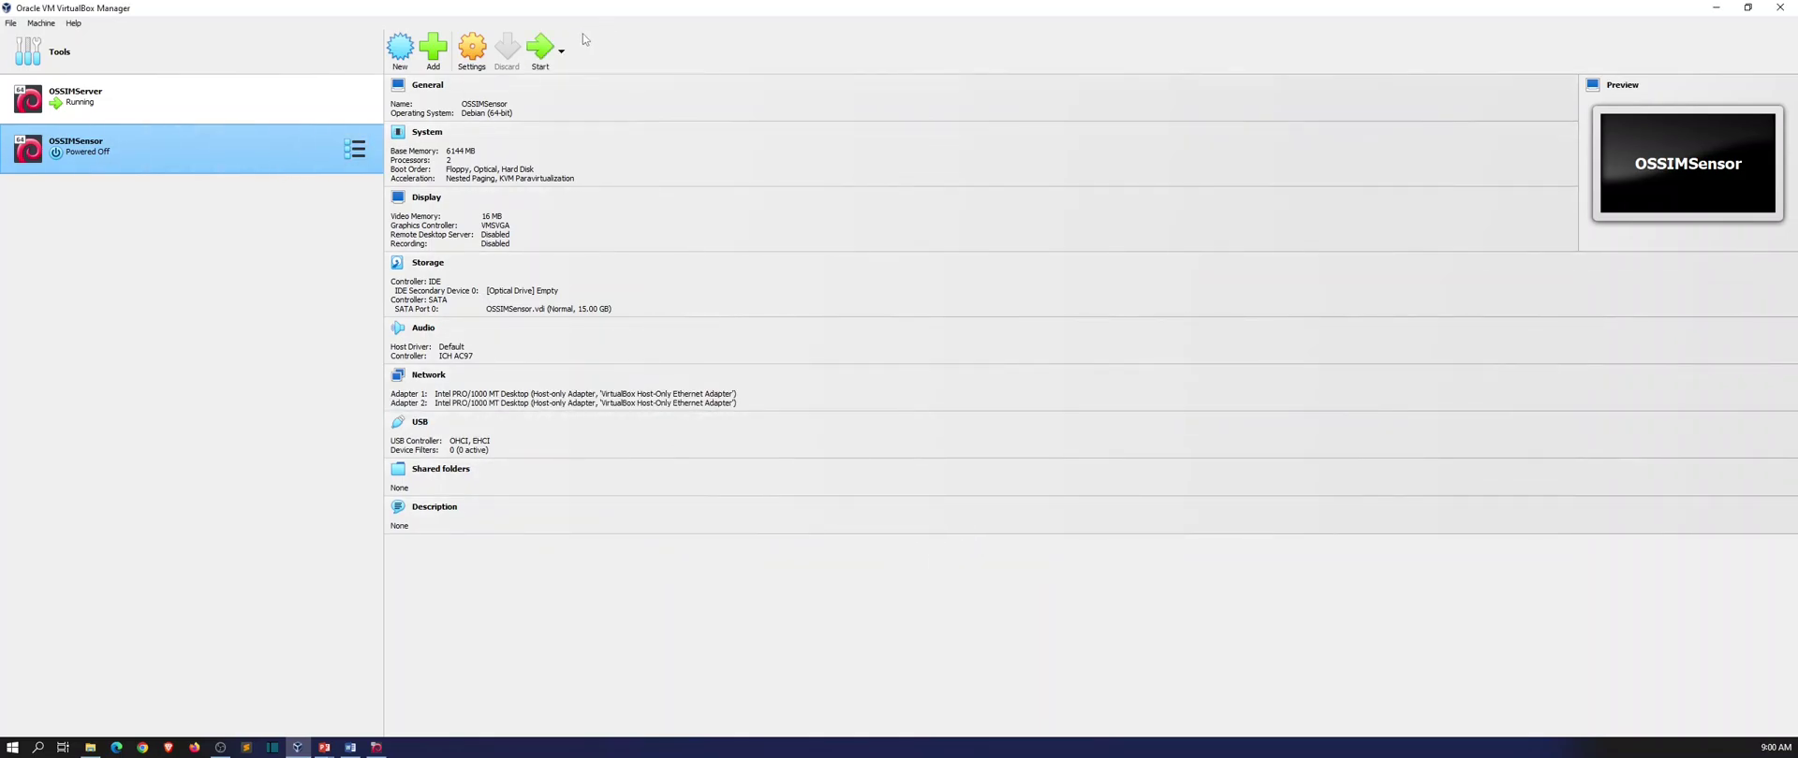
Start OSSIMSensor, then log into the OSSIMServer console as root.
left_click(541, 51)
left_click(384, 746)
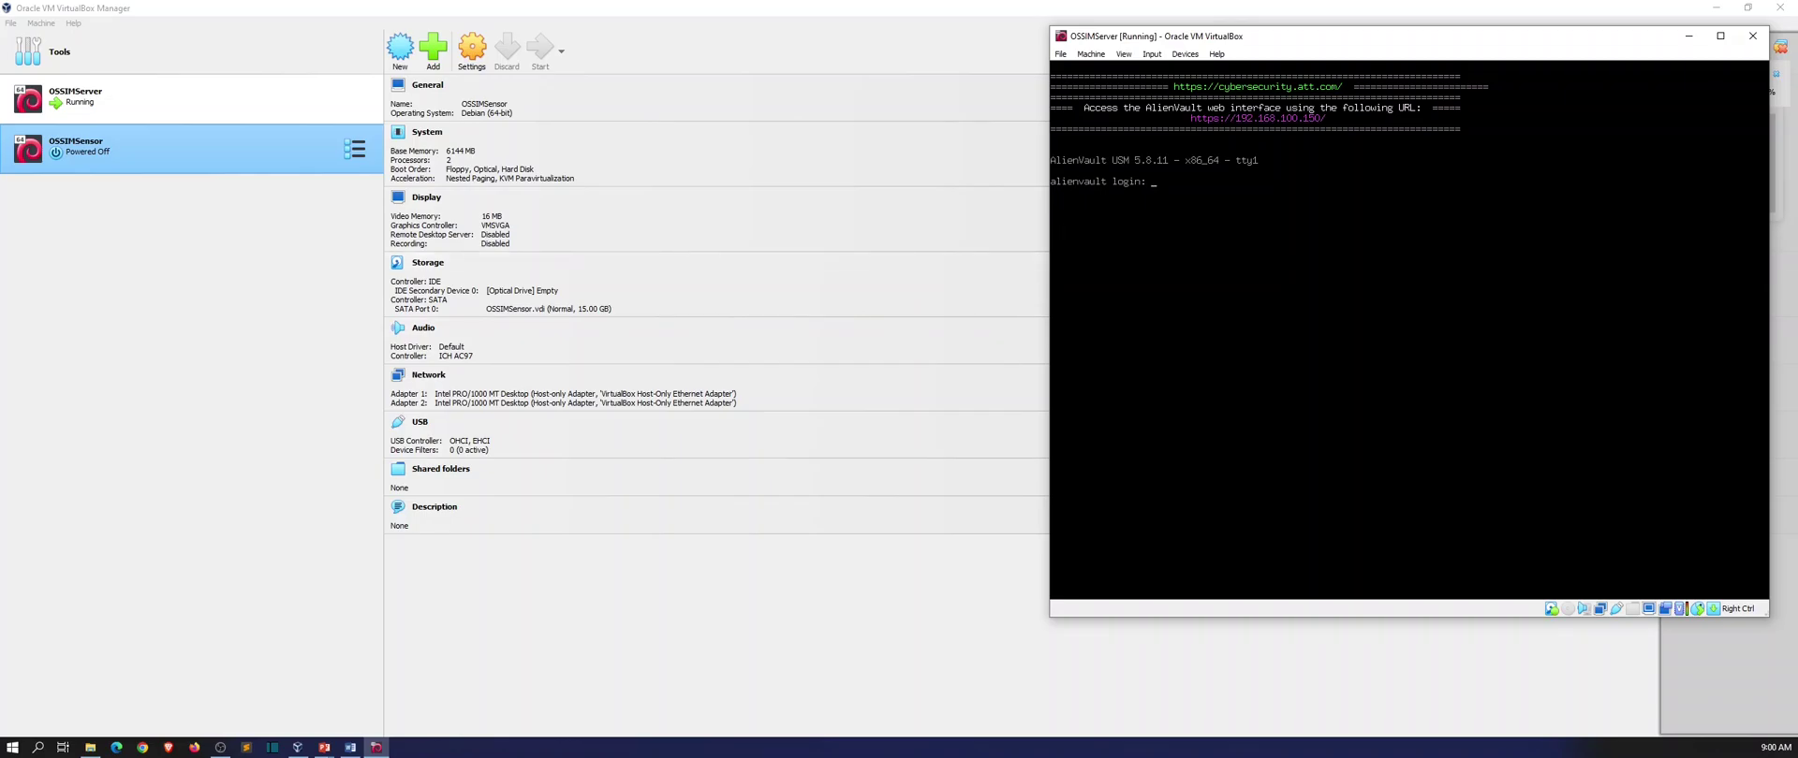
type("root")
key("Return")
key("Return")
left_click(539, 47)
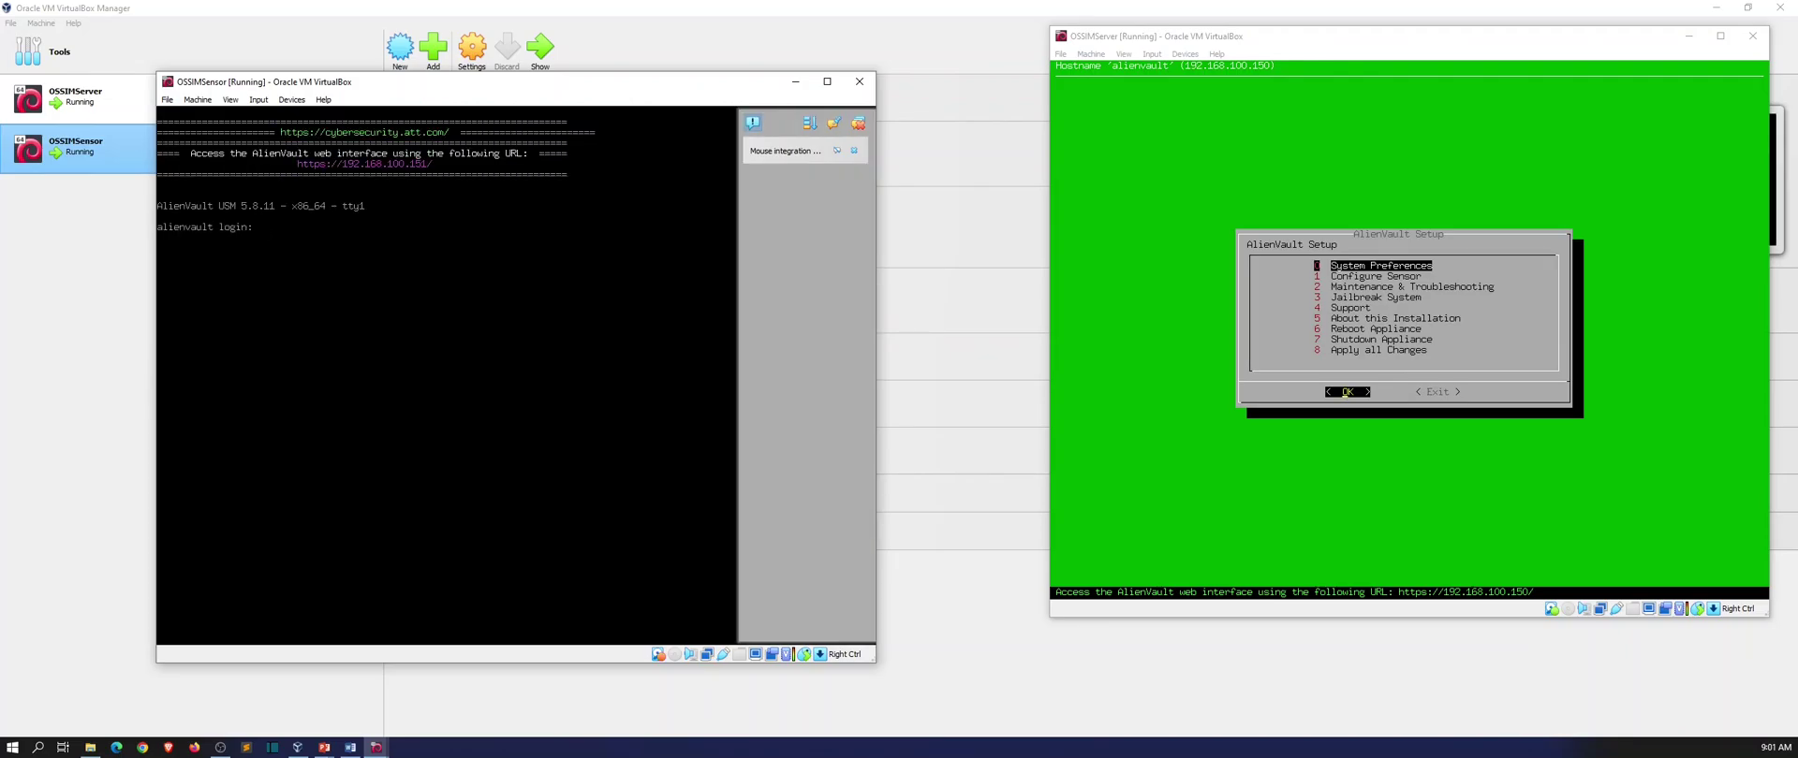
Choose 3 Jailbreak System in the OSSIMServer console and confirm Yes to get a root shell.
key("Down")
key("alt+Tab")
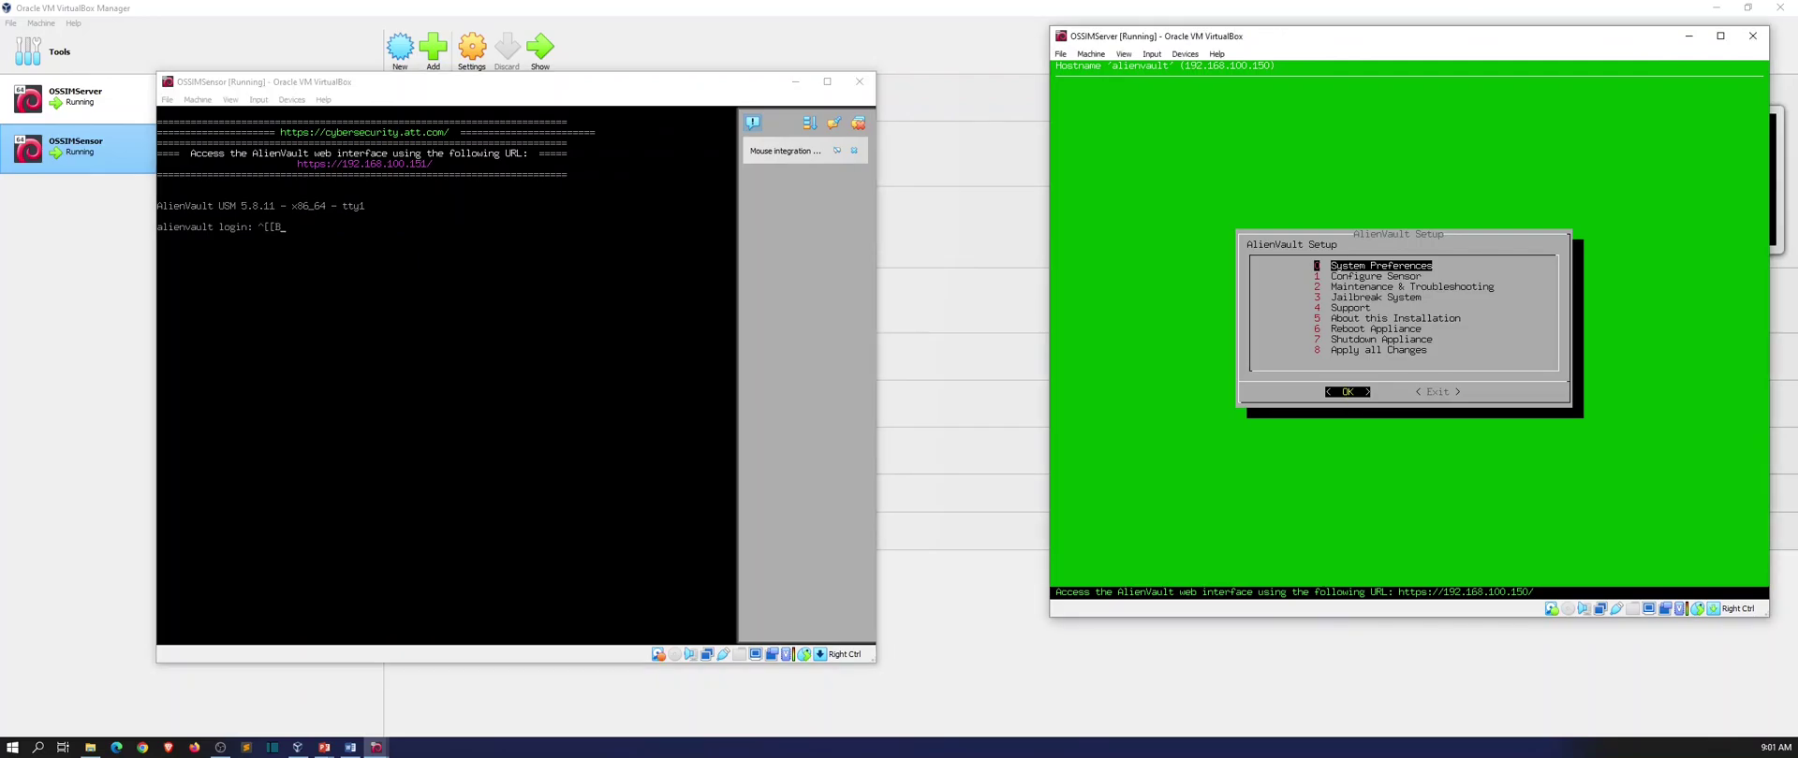
key("Down")
key("Down")
key("Down")
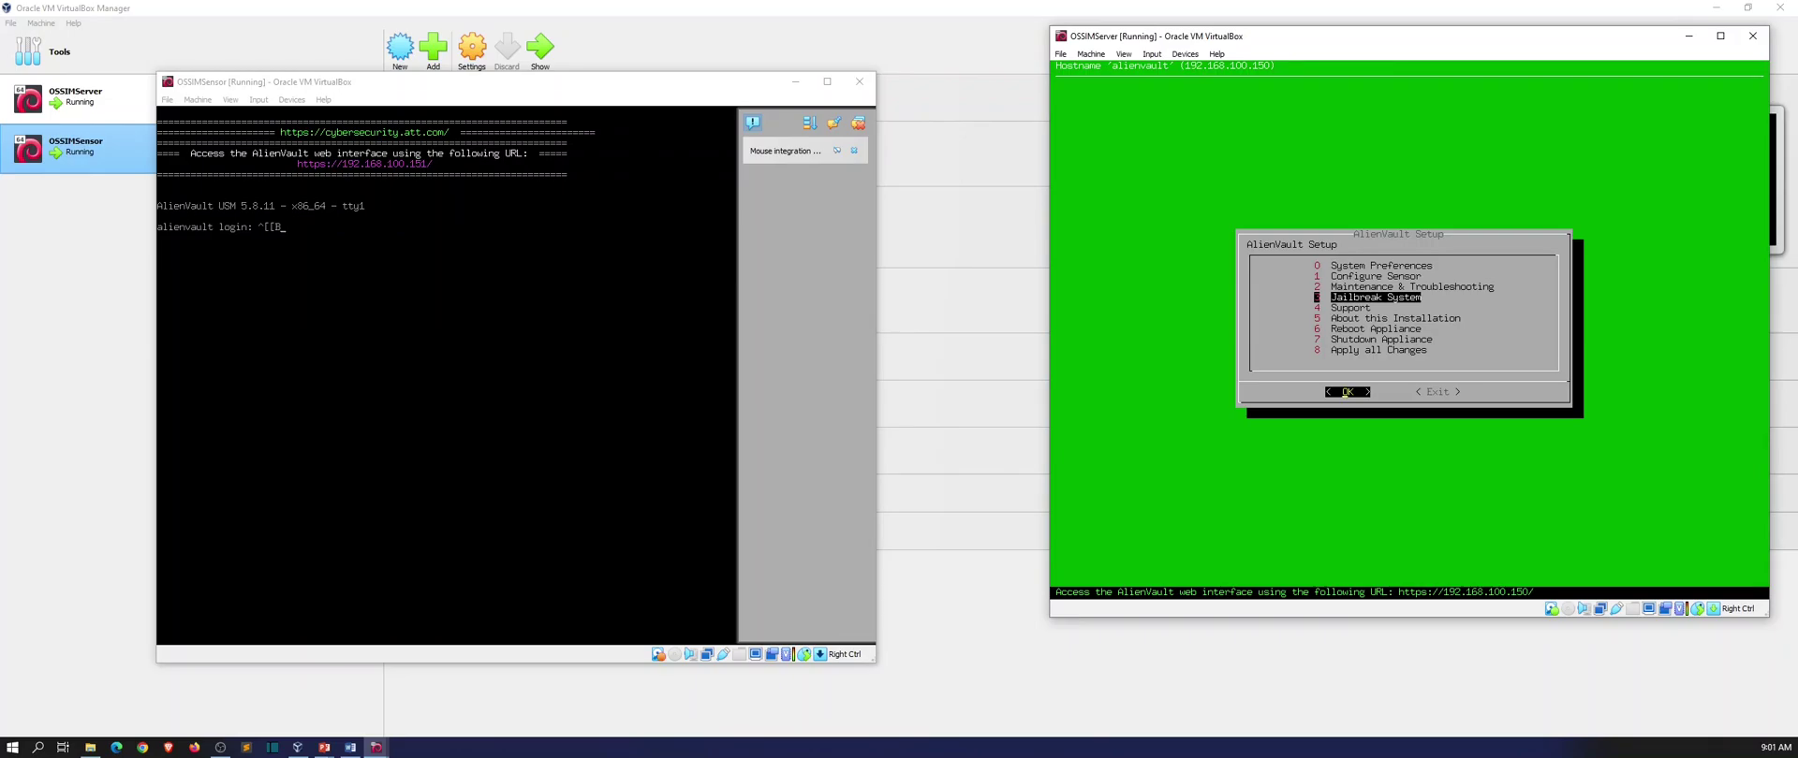
key("Return")
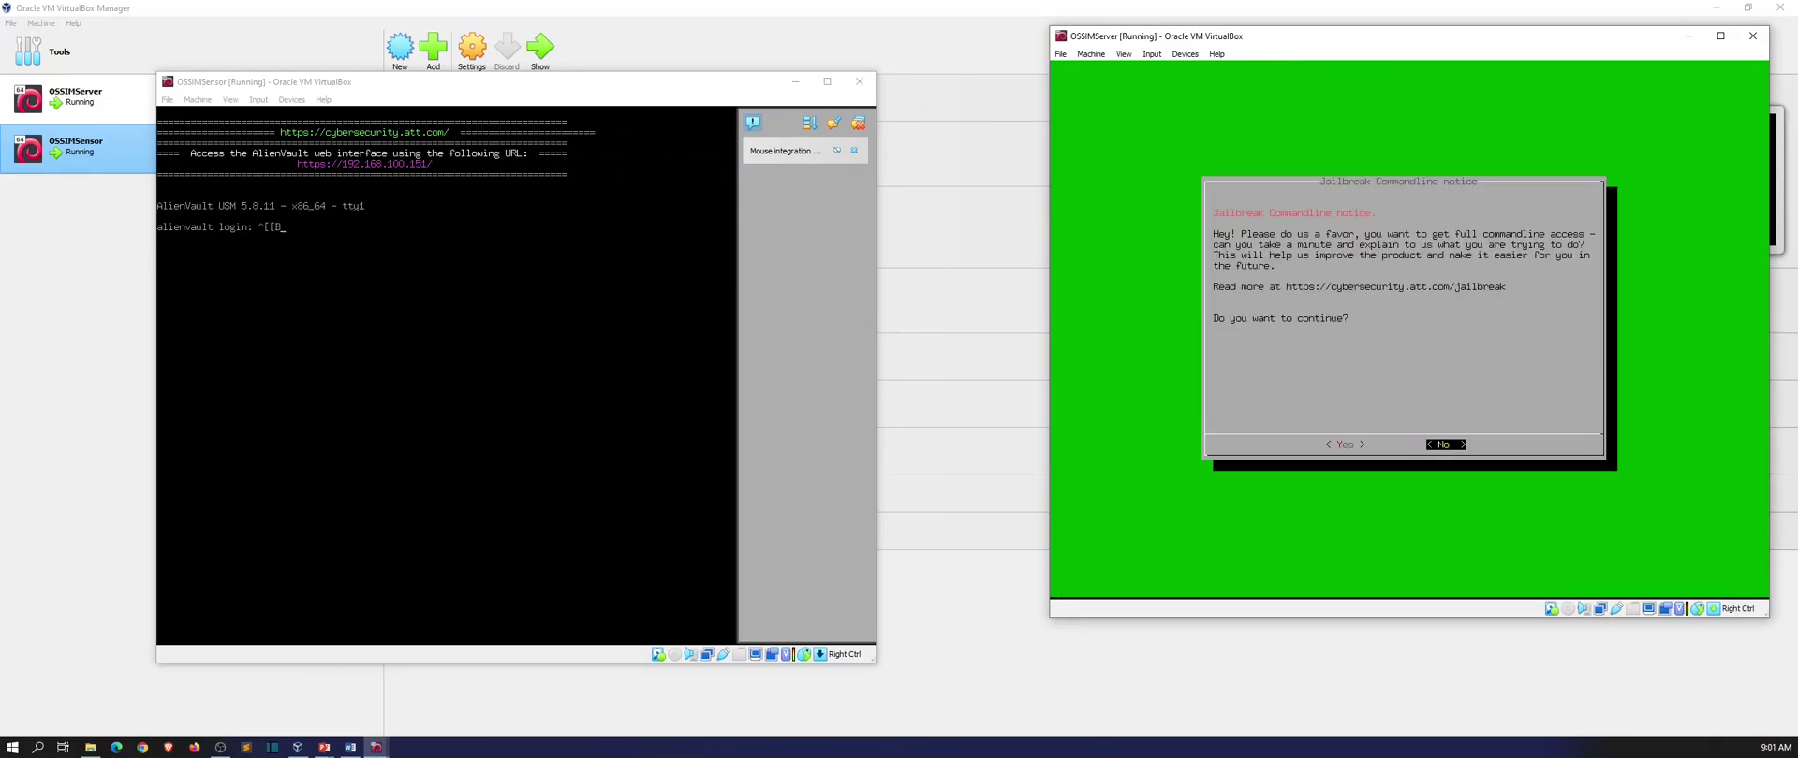
key("Left")
key("Return")
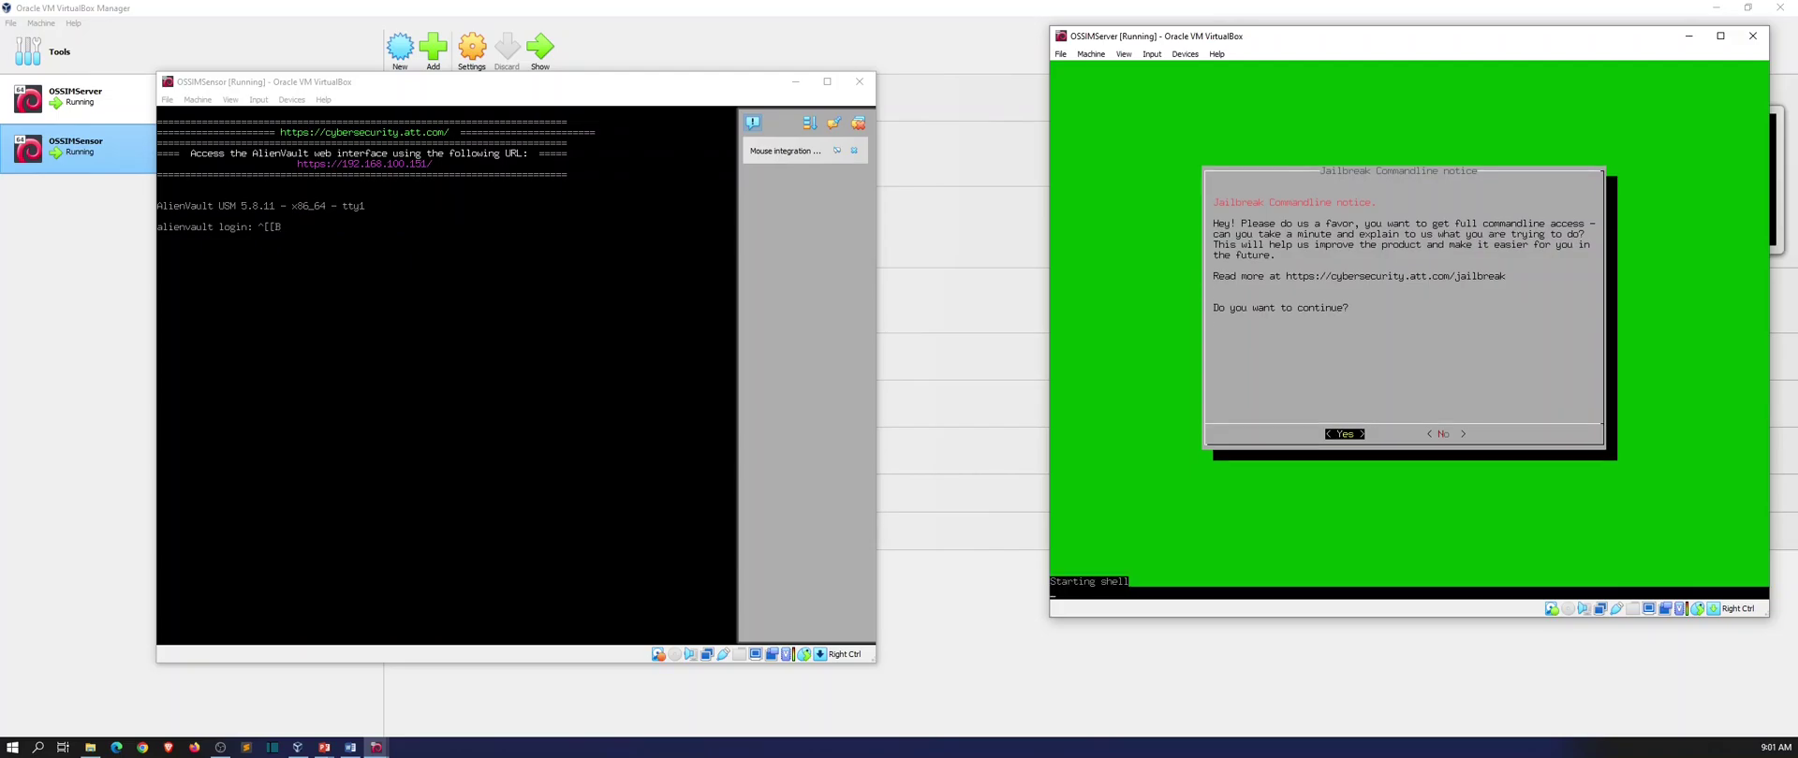
key("Return")
key("Return")
key("Return")
key("Return")
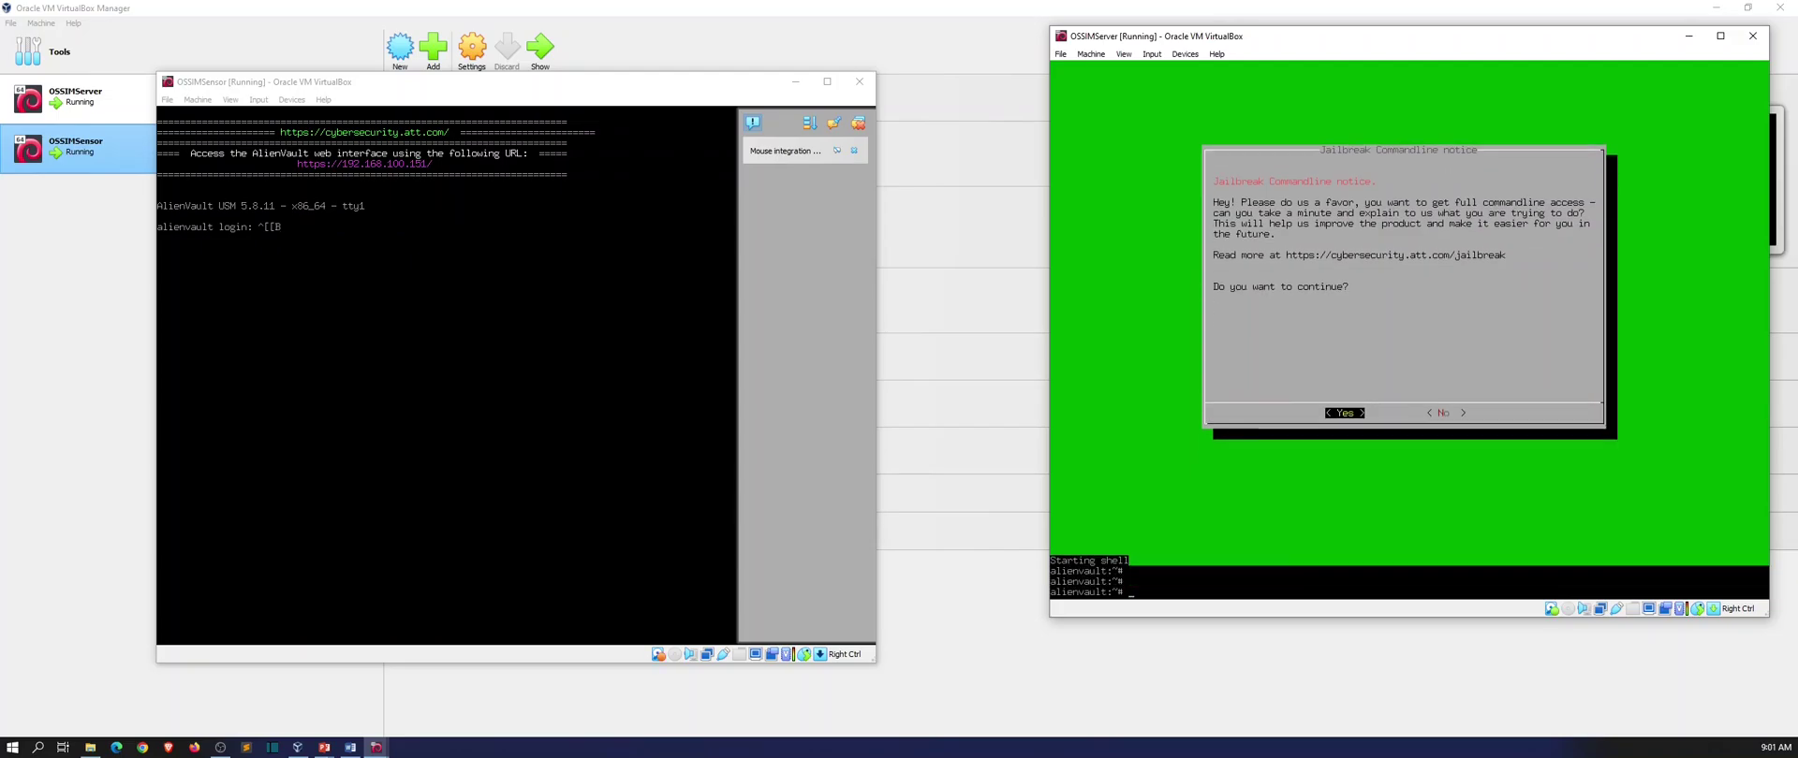